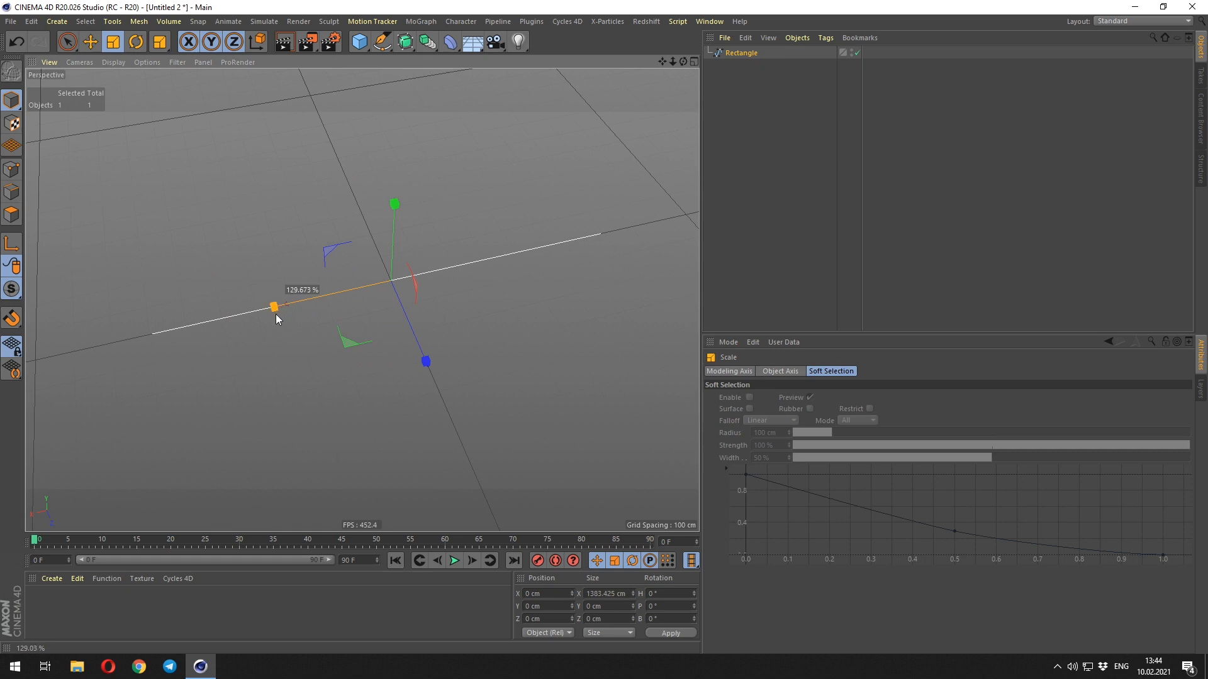
- Switch the line spline to point mode and select both of its end points
key("e")
left_click(359, 313)
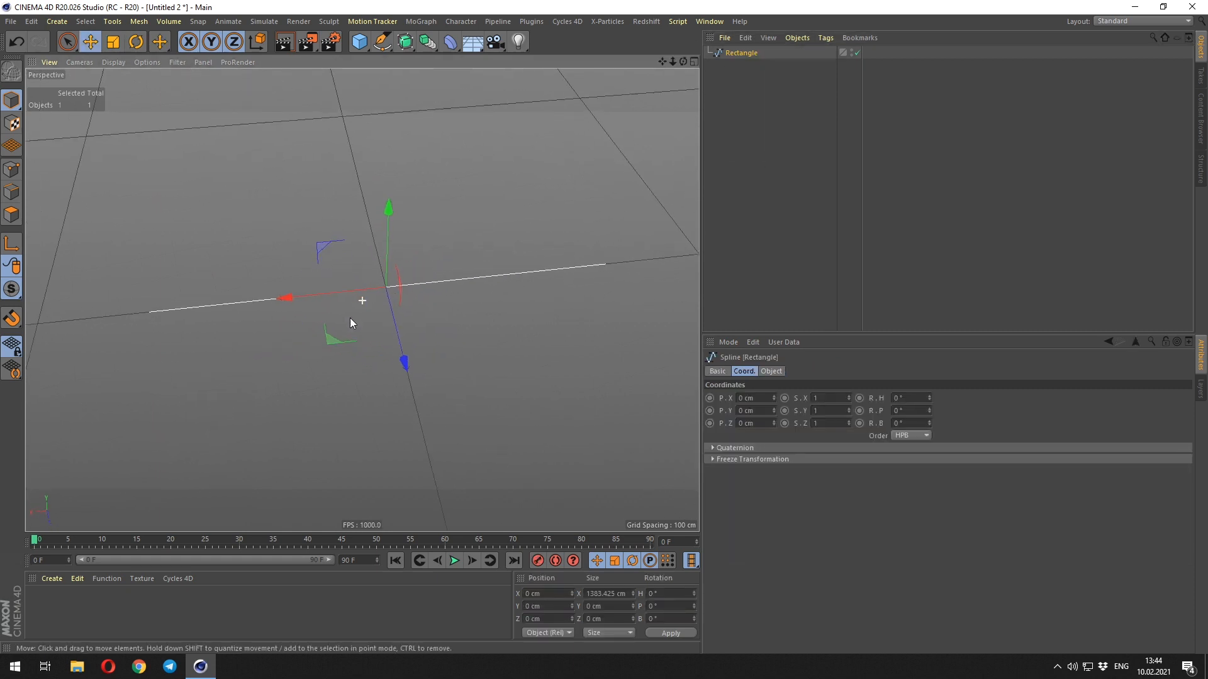
key("e")
left_click(12, 169)
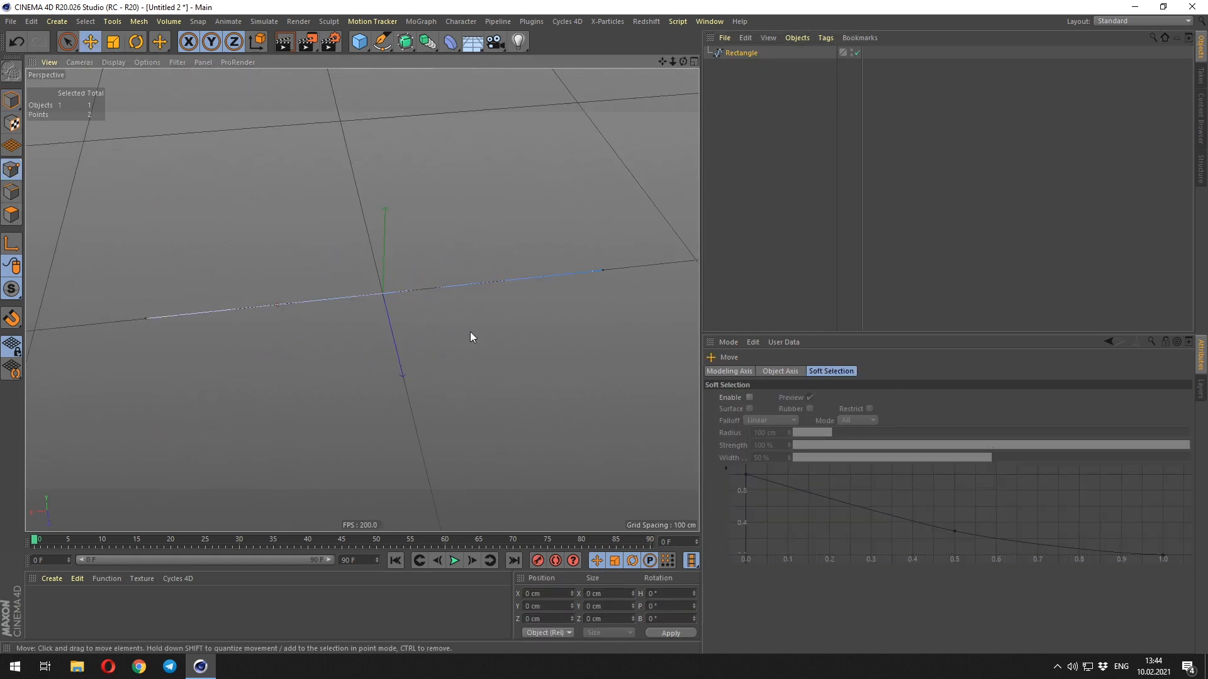
left_click_drag(471, 337, 380, 318, "alt")
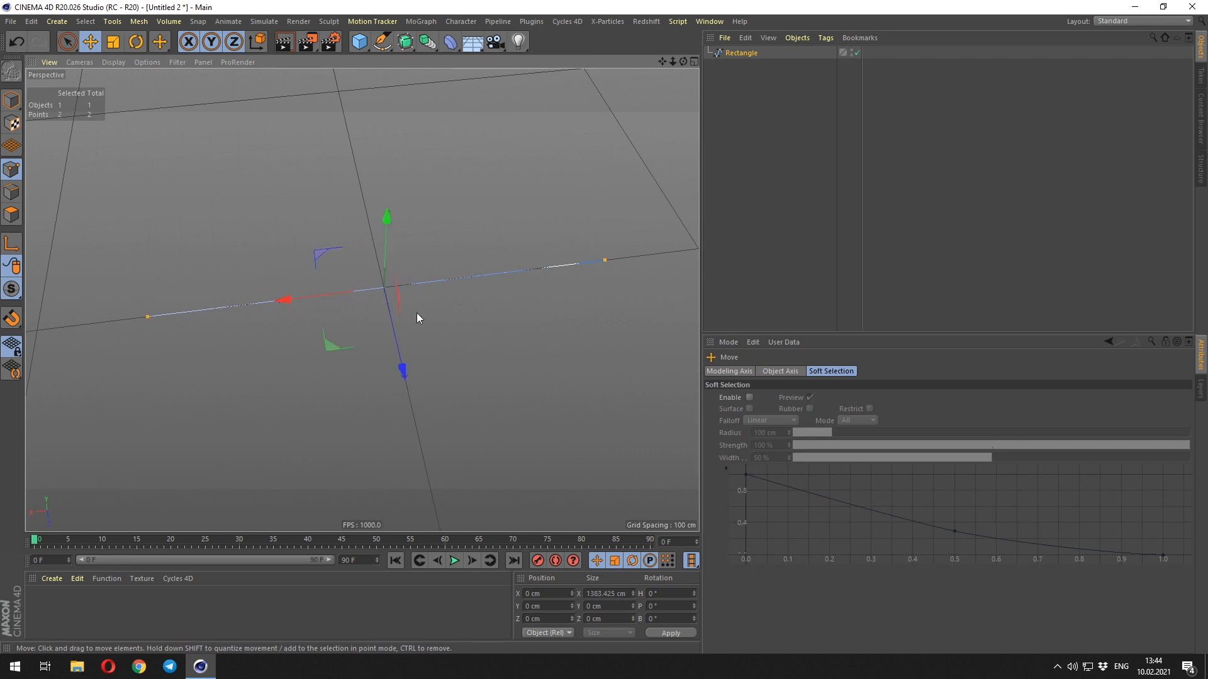
- Start the Round command on the selected spline points and set its type to Linear
key("shift+c")
type("round")
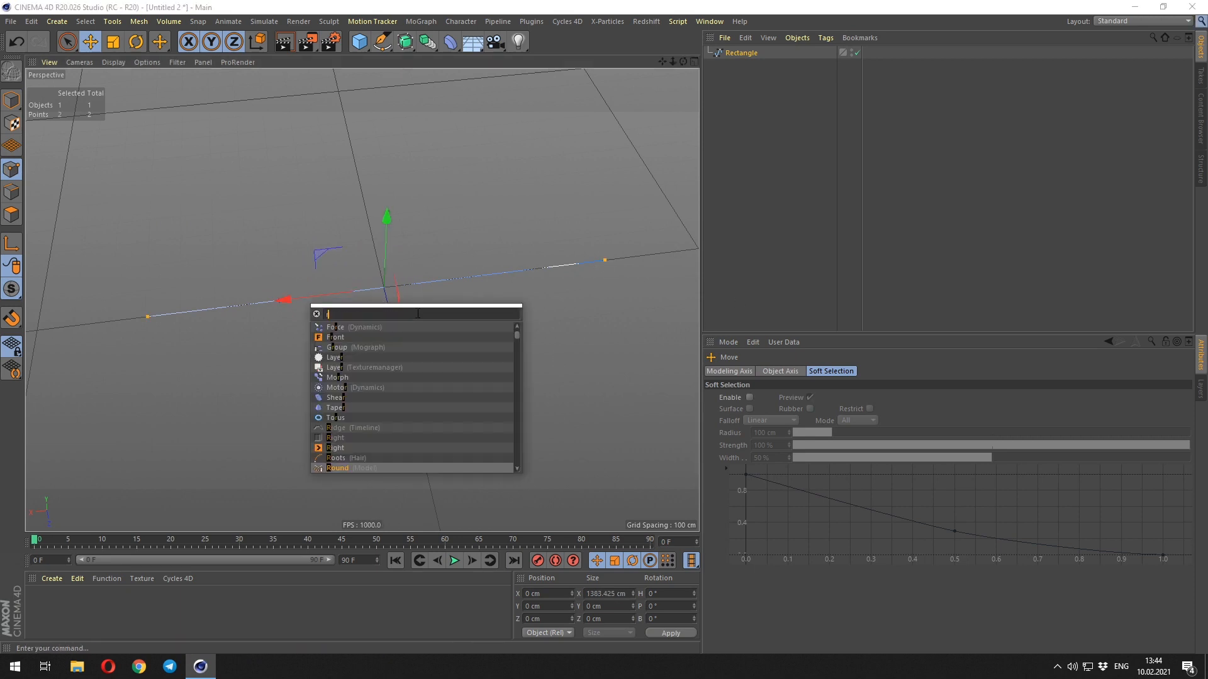
key("Return")
left_click_drag(619, 293, 465, 314, "alt")
left_click(768, 410)
left_click(758, 424)
left_click_drag(403, 352, 361, 331, "alt")
- Set the Round command's point count to 512 so the spline is densely subdivided
double_click(752, 397)
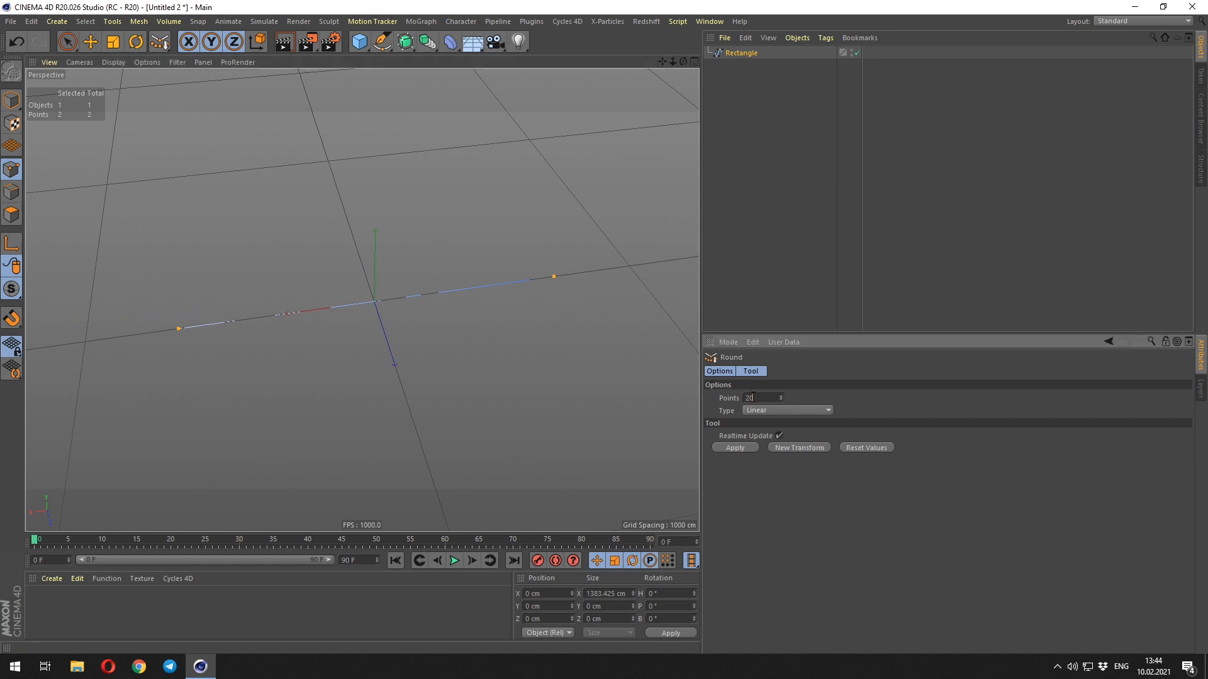
type("500")
key("Return")
left_click_drag(334, 343, 342, 342)
right_click_drag(385, 275, 671, 218, "alt")
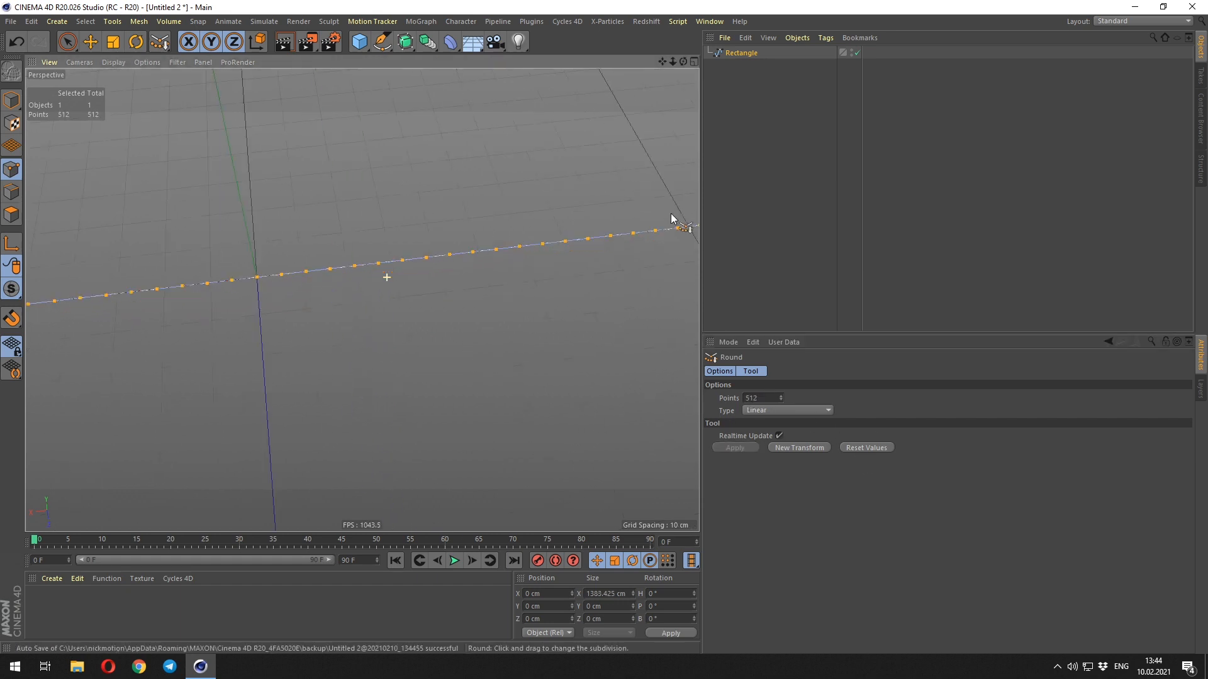
left_click_drag(377, 295, 395, 284, "alt")
right_click_drag(395, 286, 271, 323, "alt")
- Return the Rectangle spline to model mode and add a Cloner as its parent
key("e")
left_click_drag(272, 323, 806, 189, "alt")
left_click(742, 53)
right_click_drag(261, 168, 158, 155, "alt")
left_click(11, 101)
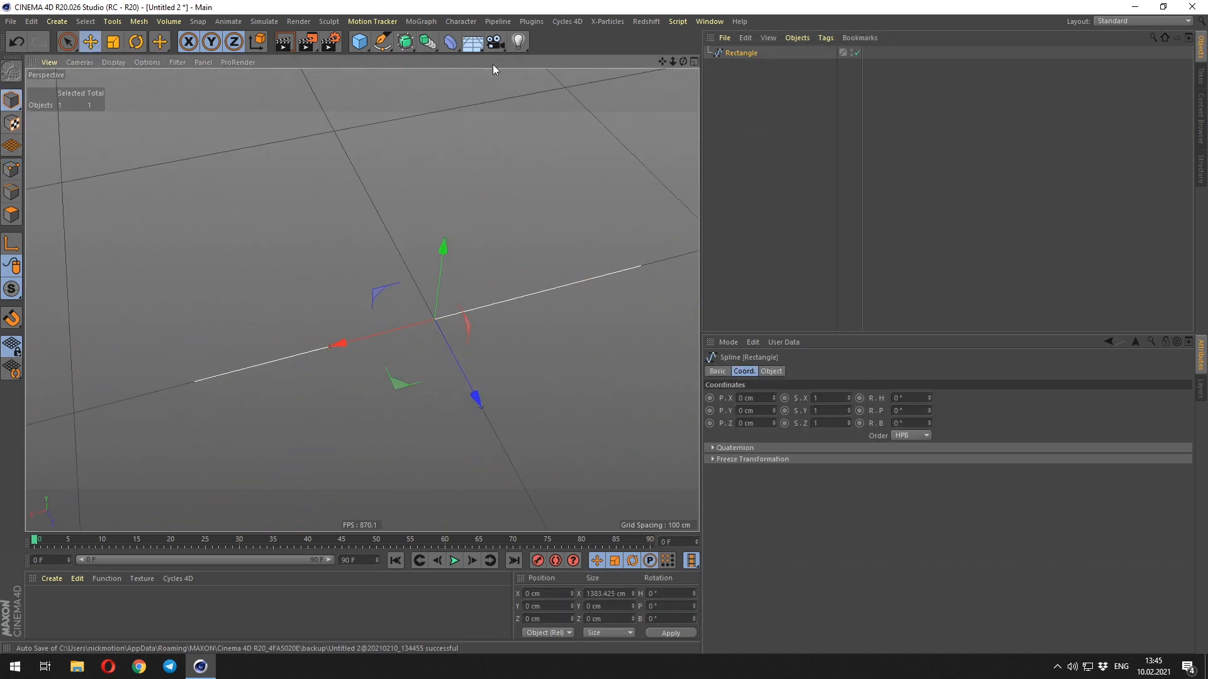
left_click(427, 41)
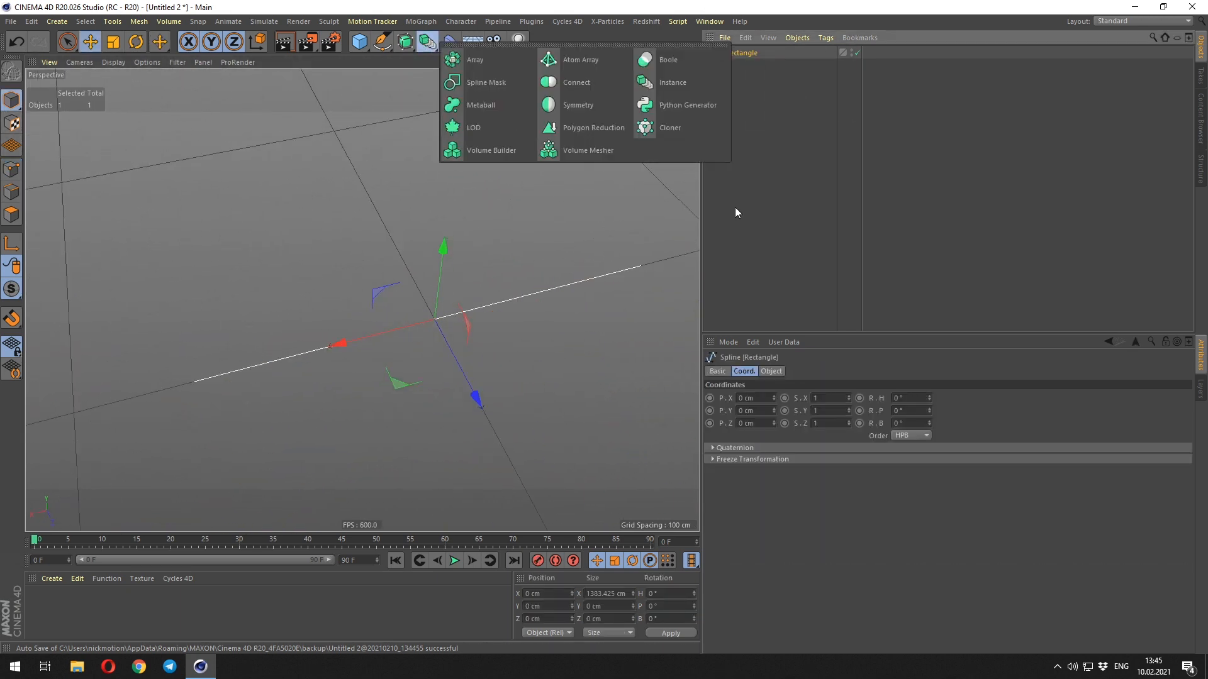
left_click(667, 127, "alt")
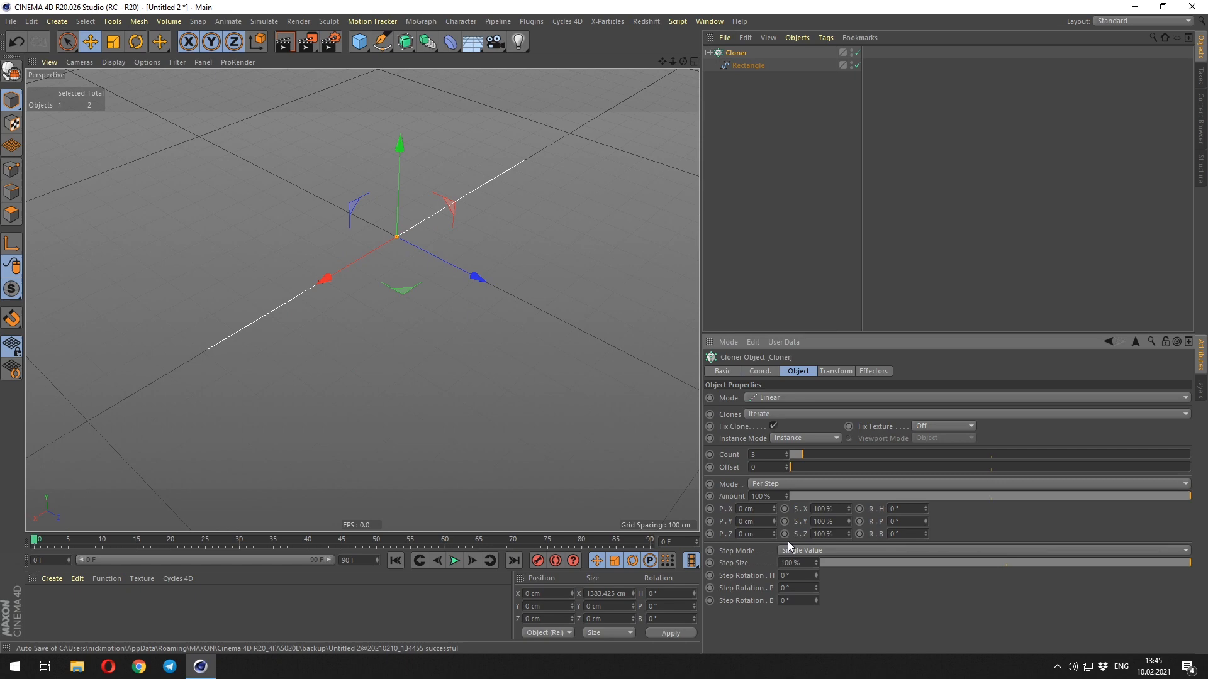
- Set the Cloner's Z spacing to 38 cm and count to 25, and move it to about -475 cm in Z
left_click_drag(773, 534, 774, 522)
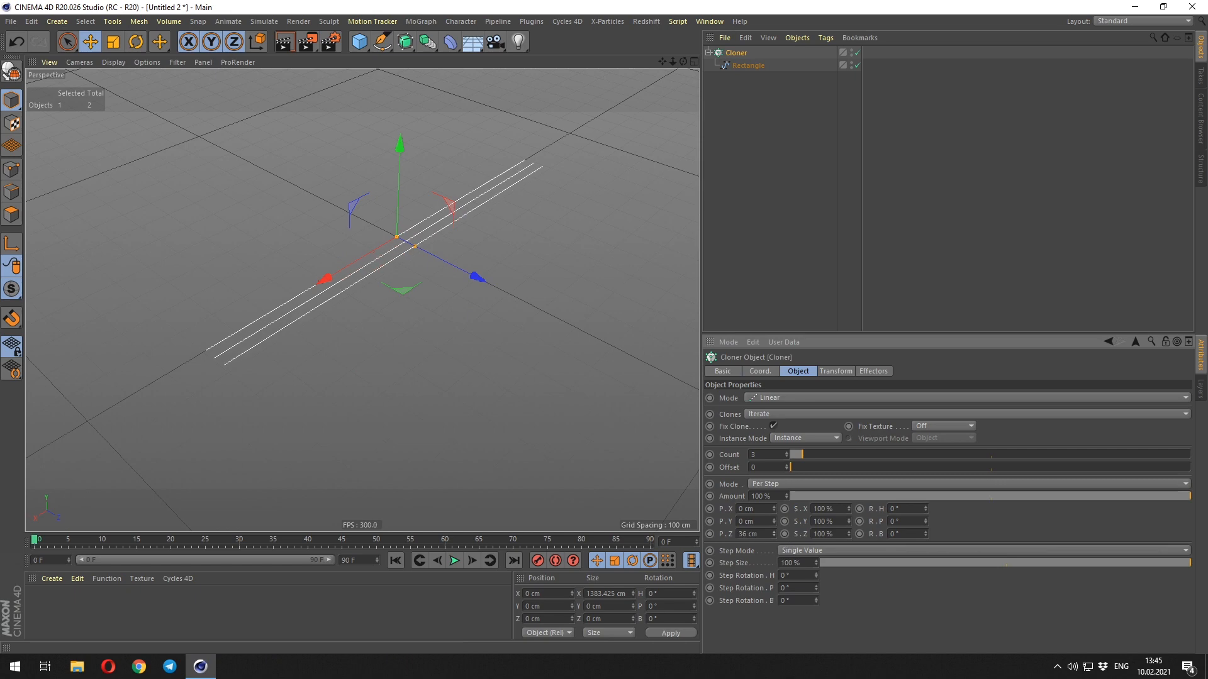
left_click_drag(319, 232, 365, 252, "alt")
left_click_drag(803, 454, 892, 458)
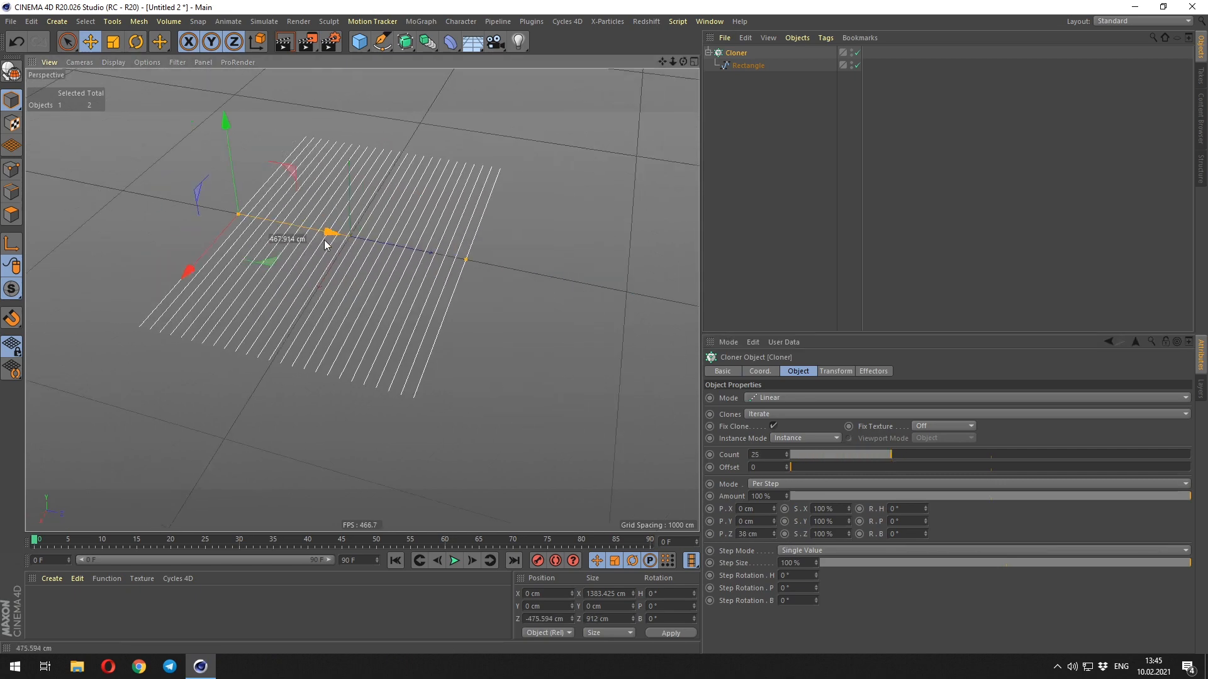
left_click(765, 103)
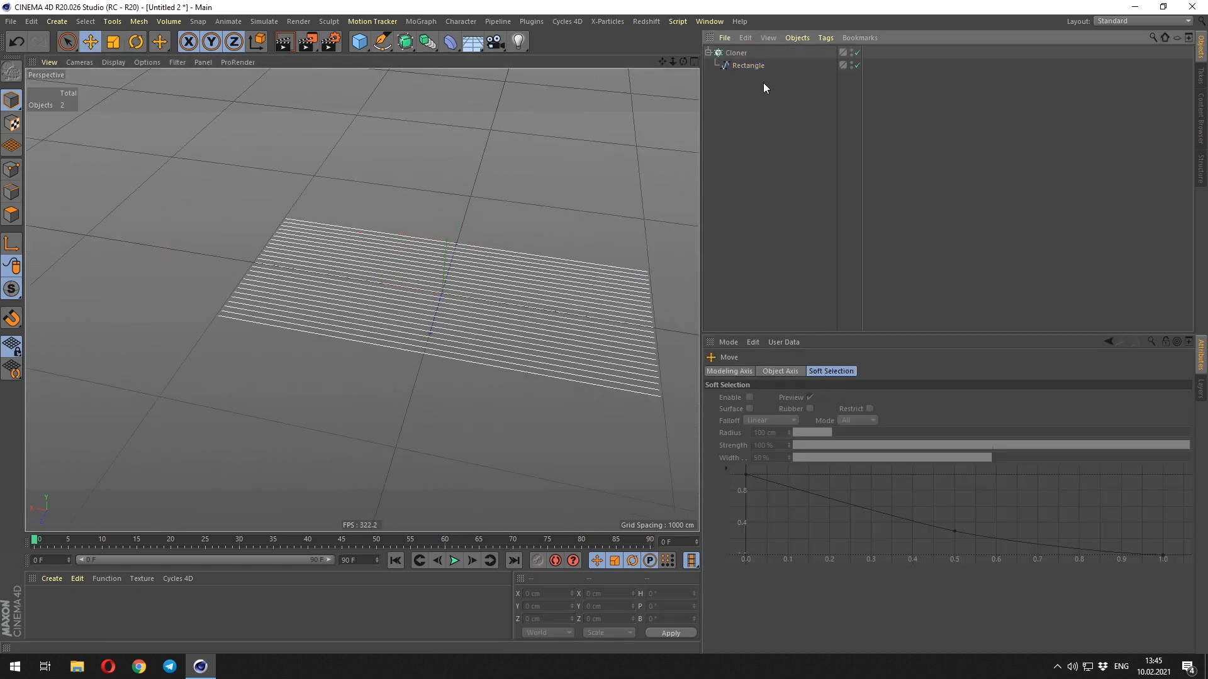
- Raise the Cloner's count and tighten its Z spacing to form a dense sheet of lines about 1110 cm deep
left_click(737, 53)
left_click_drag(377, 252, 503, 257, "alt")
left_click_drag(434, 353, 493, 368, "alt")
scroll(493, 368, "up", 4)
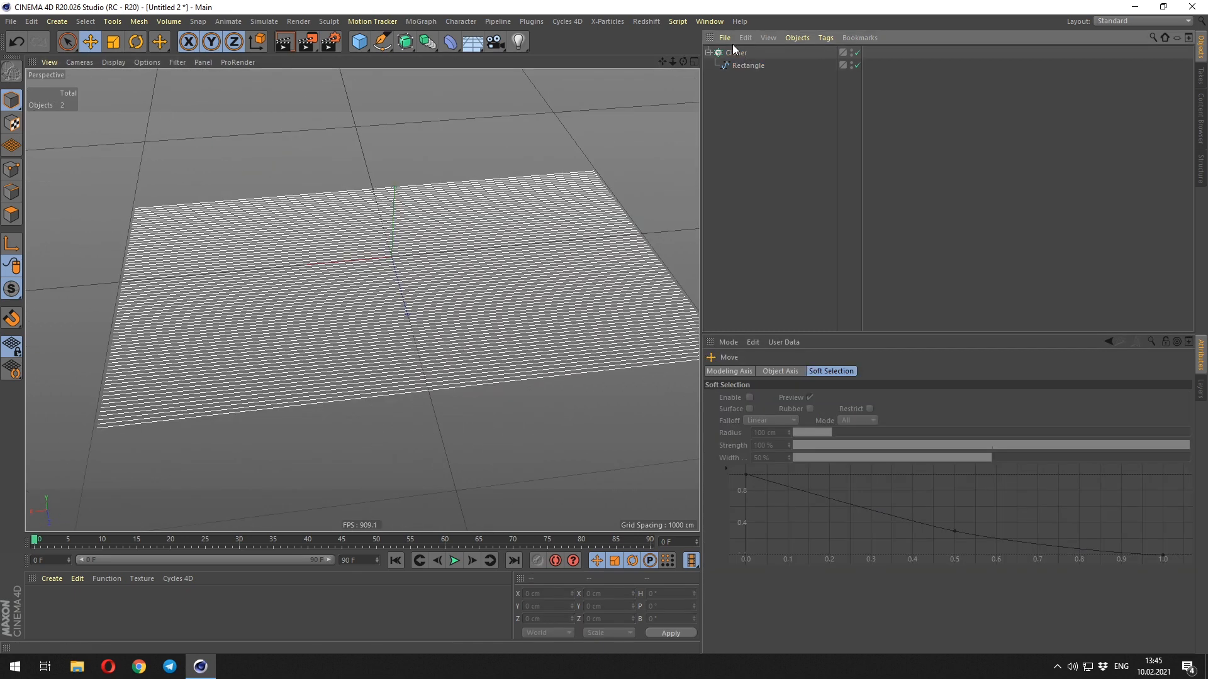
- Convert the Cloner into separate spline copies with Current State to Object
left_click(734, 50)
right_click(737, 53)
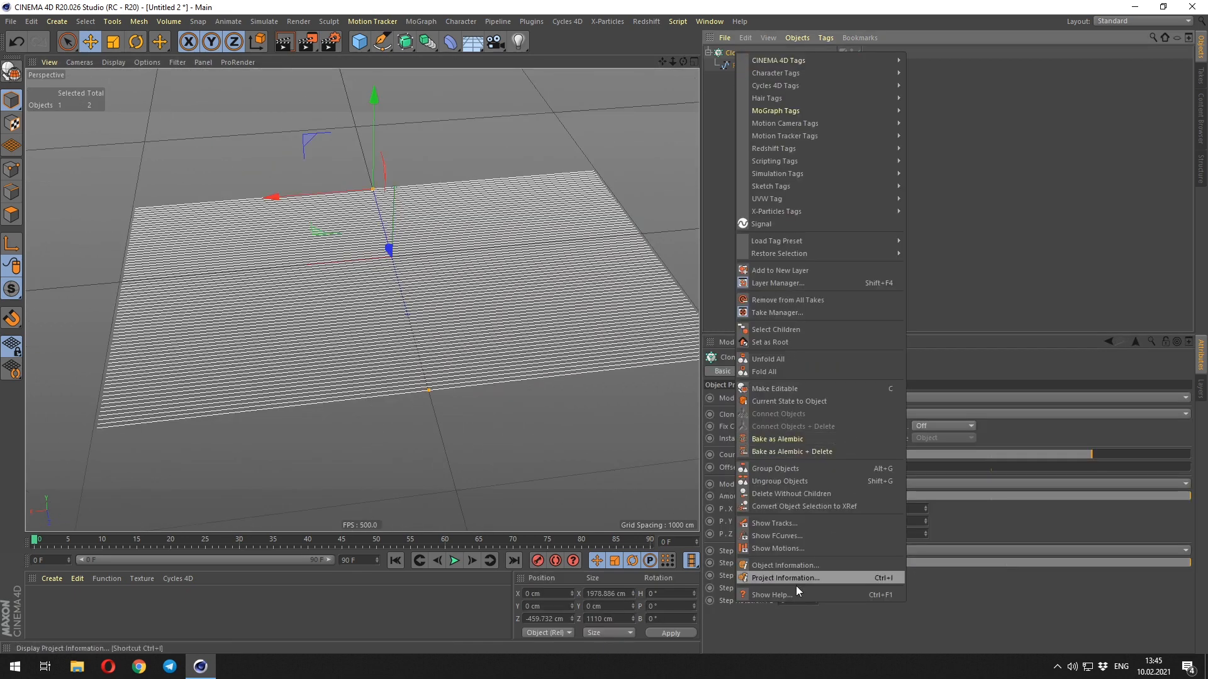
left_click(777, 402)
left_click(781, 119)
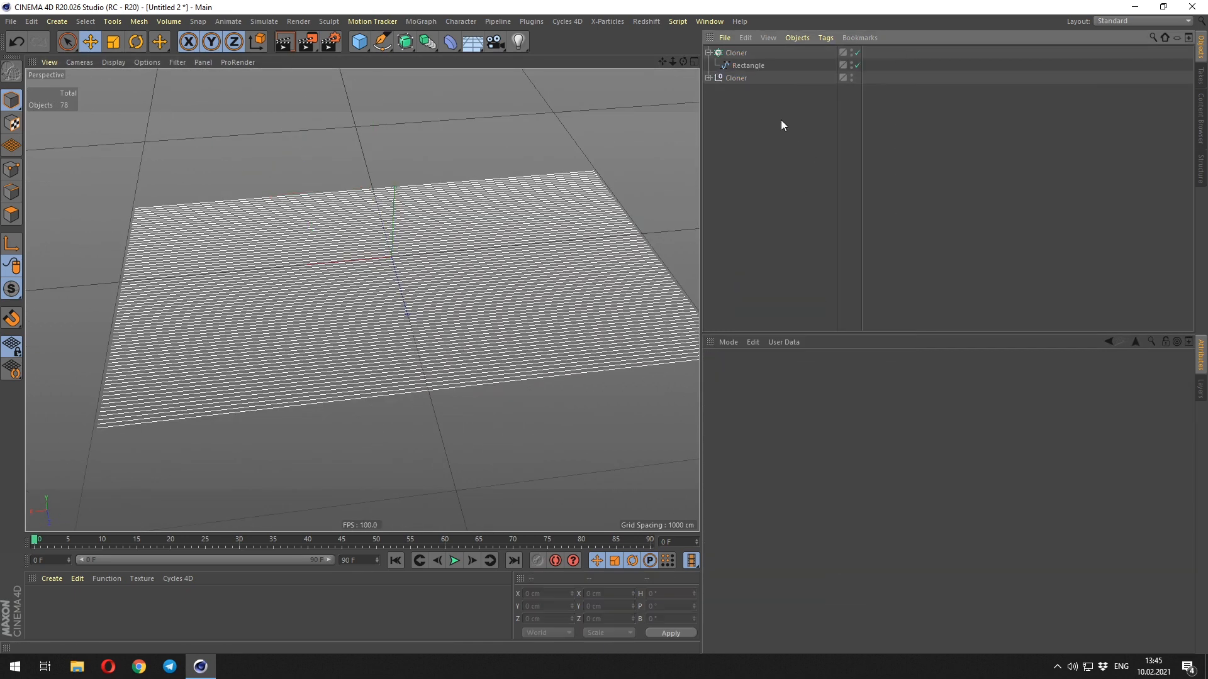
- Hide and disable the original Cloner, and collapse its hierarchy
left_click(851, 55)
left_click(852, 63)
left_click(857, 65)
left_click(856, 52)
left_click(709, 53)
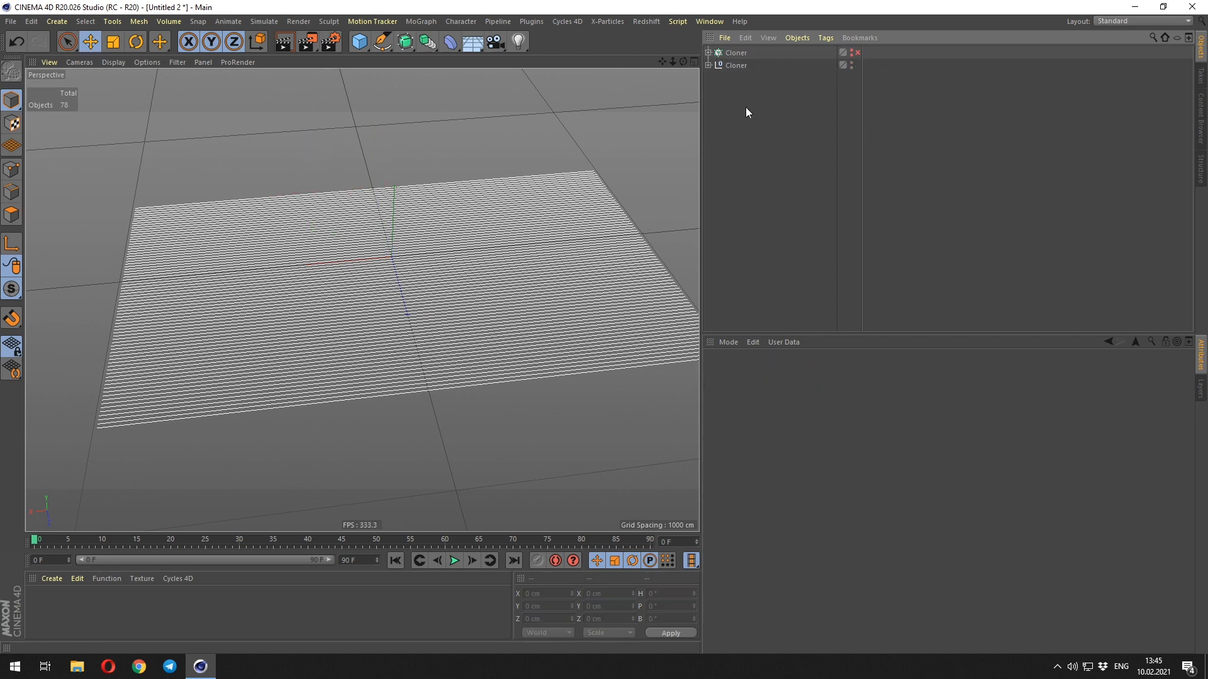
- Merge the converted Cloner group with all its child splines into one spline using Connect Objects + Delete
left_click_drag(683, 140, 671, 153, "alt")
middle_click(734, 65)
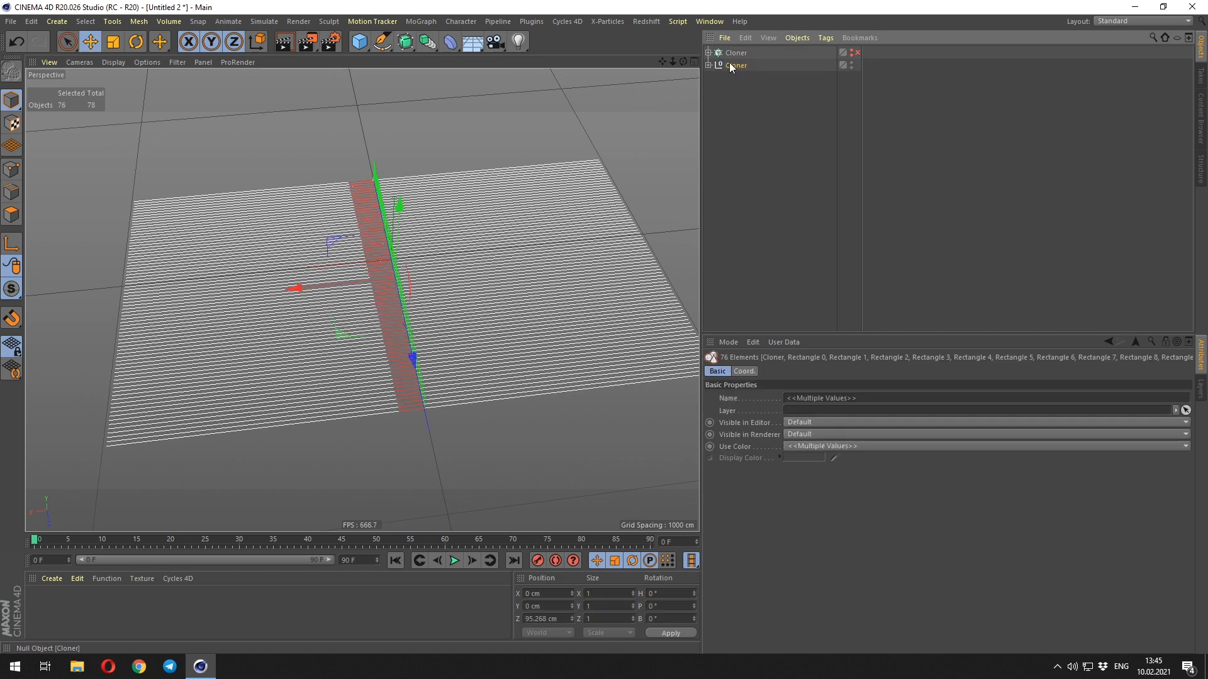
left_click_drag(358, 206, 541, 201, "alt")
right_click(736, 66)
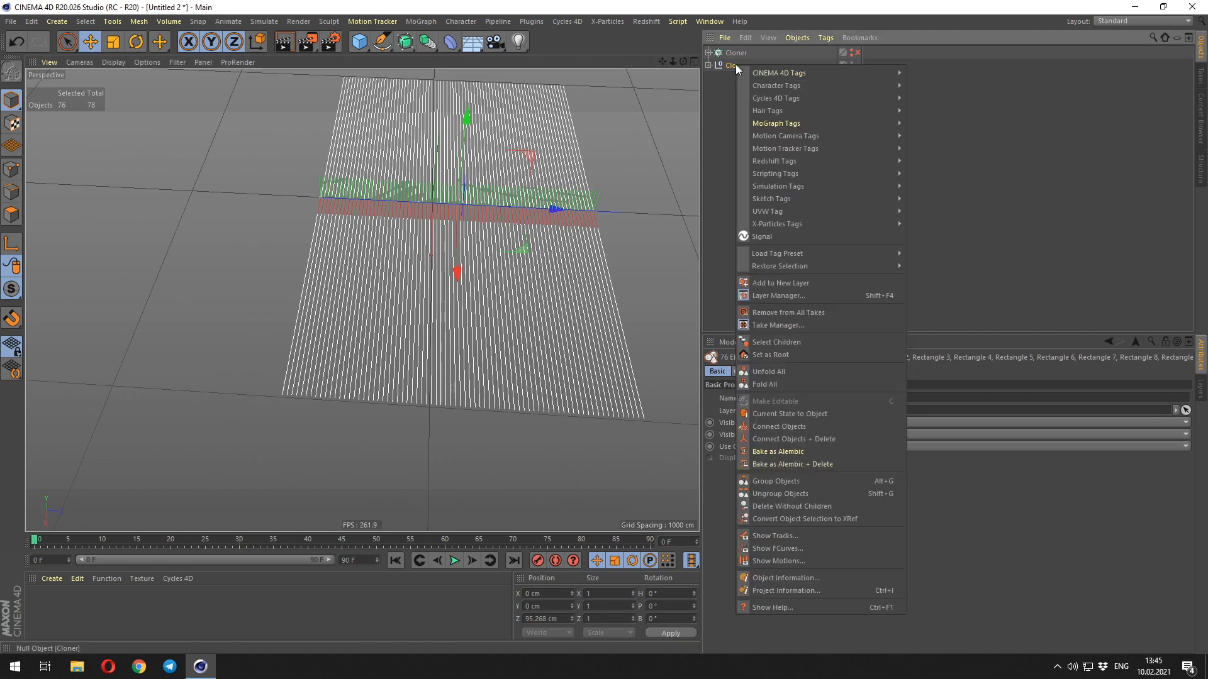
left_click(822, 442)
left_click_drag(642, 275, 461, 267, "alt")
left_click(765, 176)
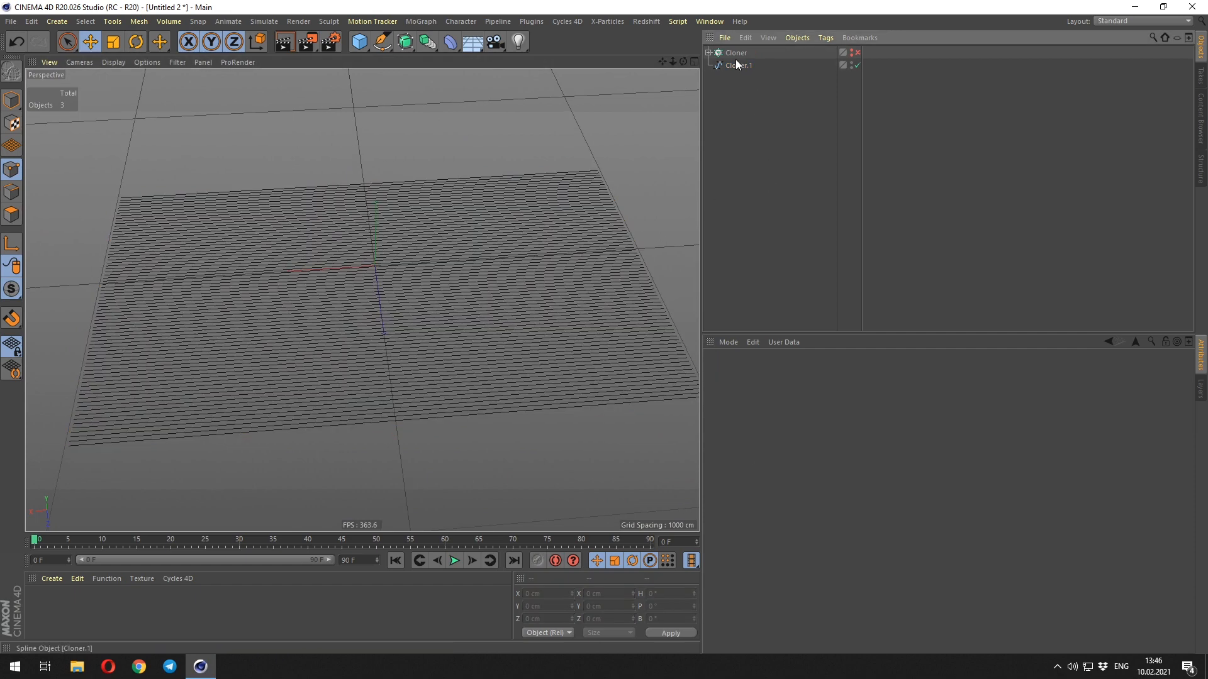
- Add an X-Particles xpSystem to the scene
left_click(608, 21)
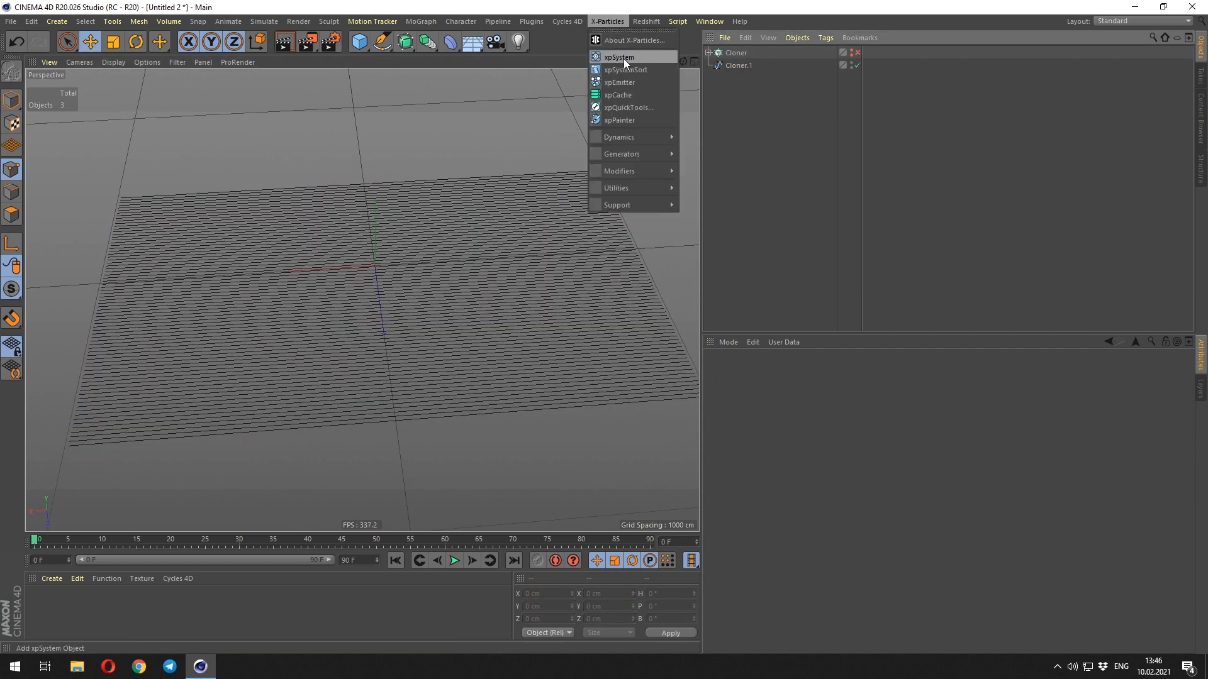
left_click(624, 58)
left_click(786, 221)
left_click(754, 103)
key("Delete")
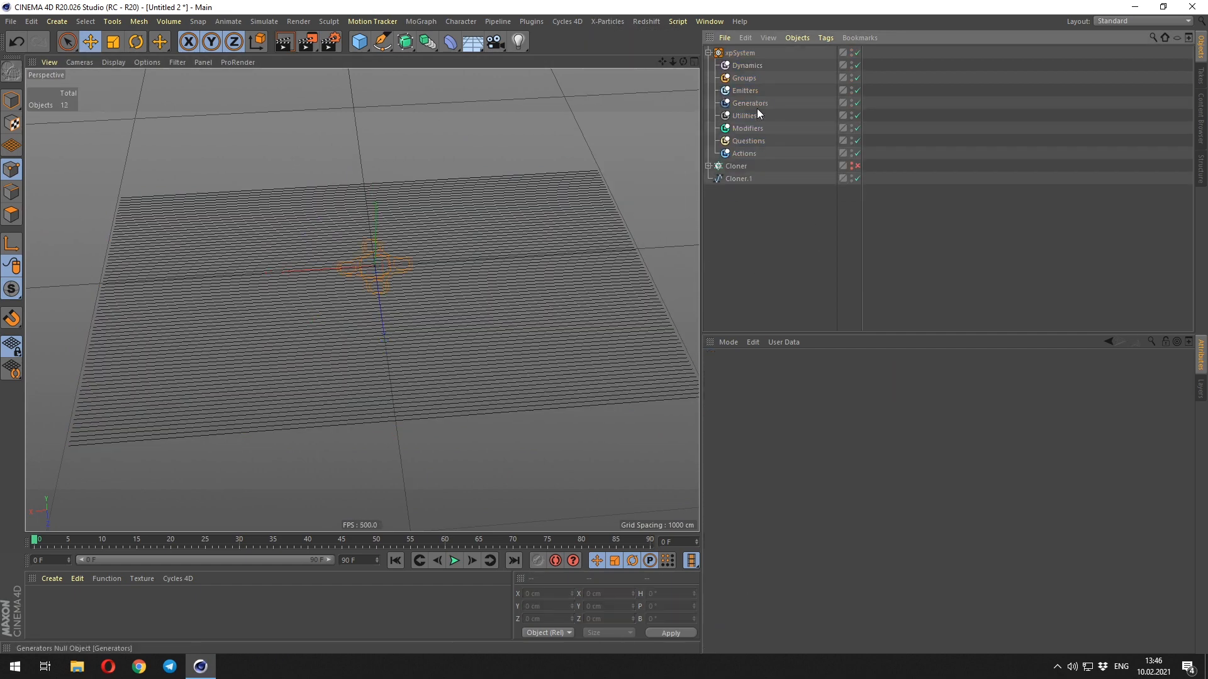
middle_click_drag(366, 263, 368, 230, "alt")
scroll(368, 231, "down", 2)
- Add an xpExplosiaFX object to the system's Dynamics folder
left_click(747, 66)
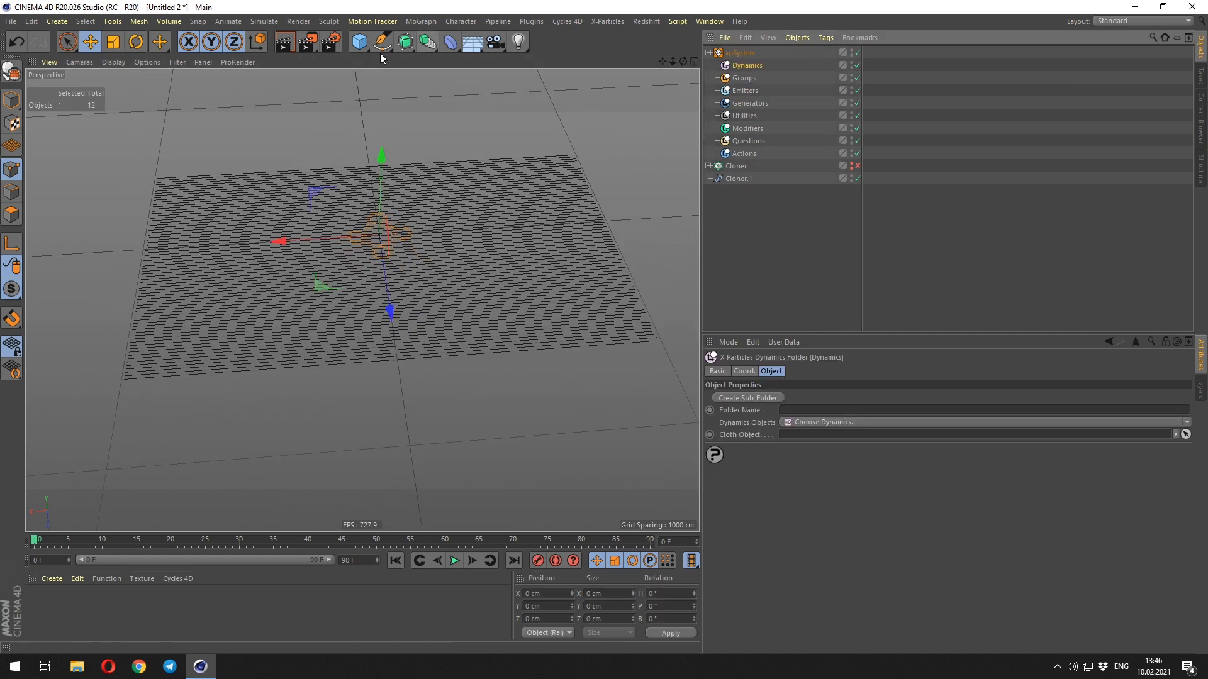
left_click(797, 423)
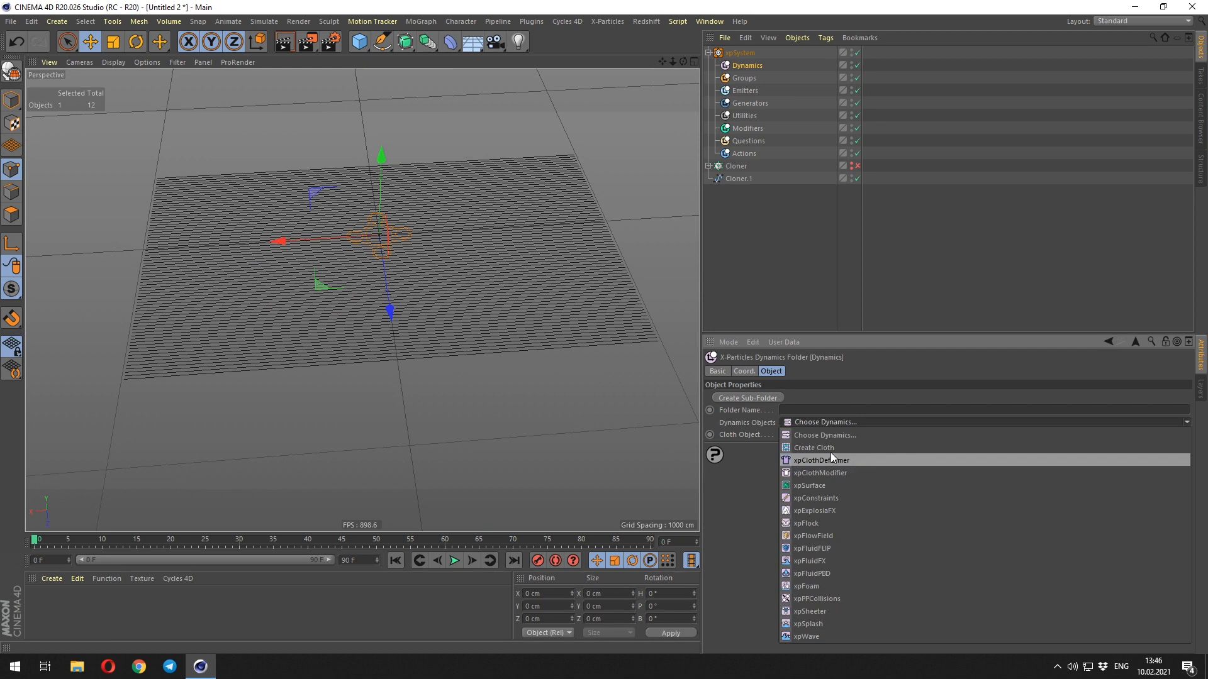
left_click(820, 513)
left_click_drag(534, 208, 604, 202, "alt")
left_click(769, 230)
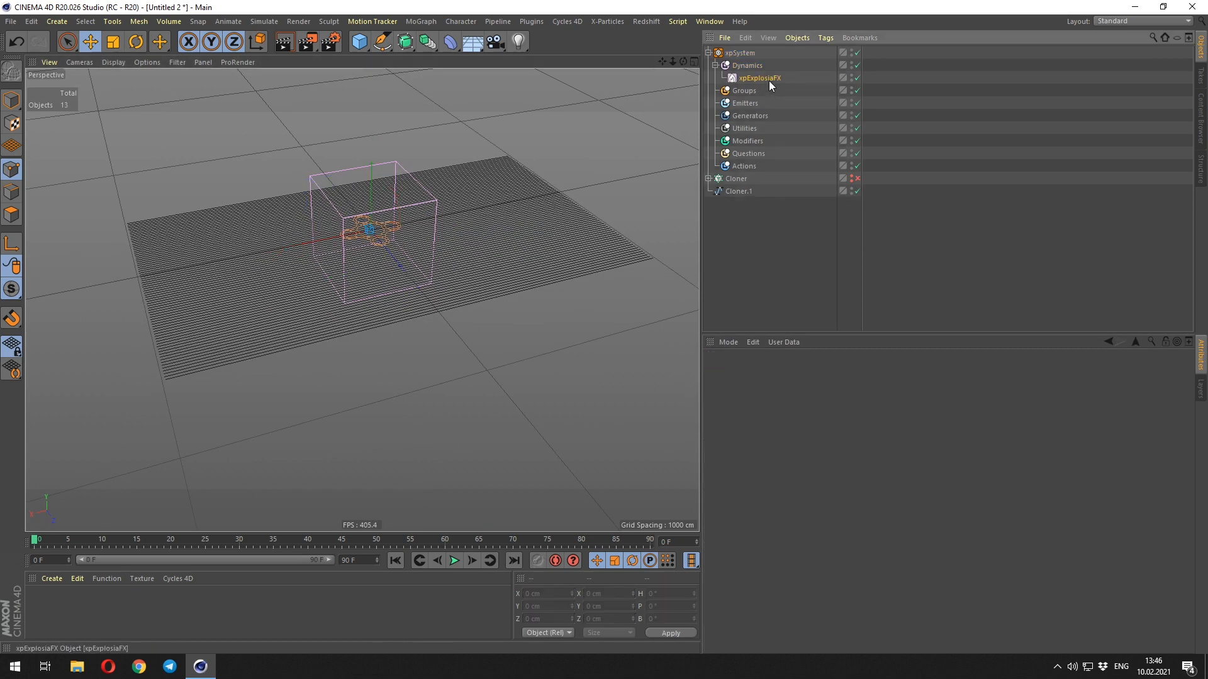
- Enlarge the xpExplosiaFX container around the line sheet to about 2181 × 992 × 2060 cm, extending its height upward
left_click(768, 80)
left_click(12, 100)
middle_click_drag(383, 236, 426, 240, "alt")
left_click_drag(423, 238, 532, 240, "alt")
left_click_drag(532, 245, 215, 229, "alt")
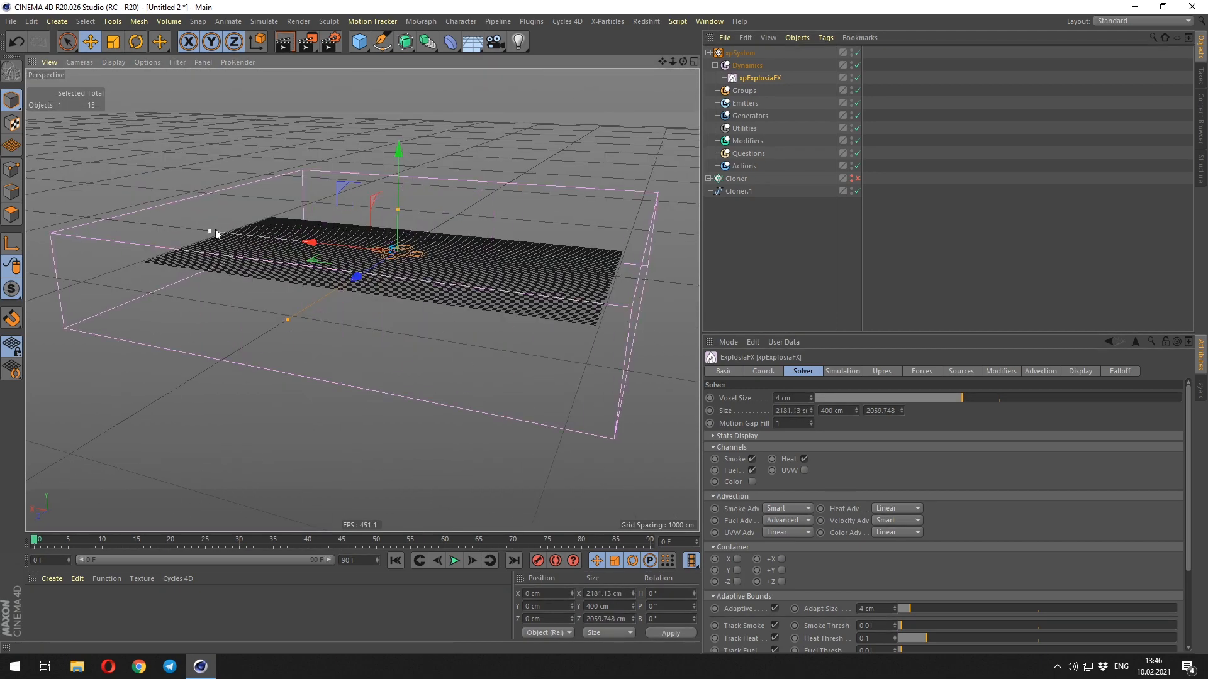
left_click_drag(400, 208, 404, 144)
left_click_drag(402, 197, 406, 156)
- Create a sphere of 100 cm radius and place it below the line sheet, at about -199 cm in Y
left_click_drag(360, 42, 595, 82)
left_click_drag(349, 293, 399, 252, "alt")
left_click_drag(368, 190, 358, 235)
- Add an xpExplosiaFX Source tag to the sphere and set the xpExplosiaFX voxel size to 25 cm
right_click(766, 61)
mouse_move(822, 210)
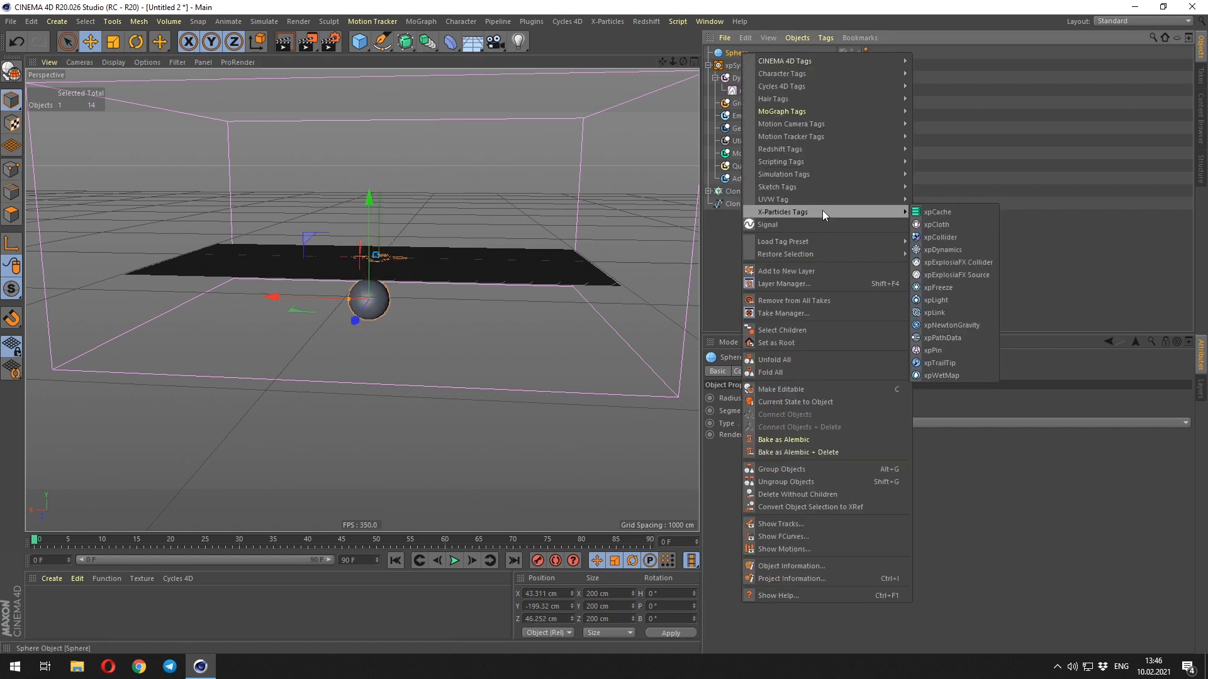
left_click(937, 287)
left_click(760, 90)
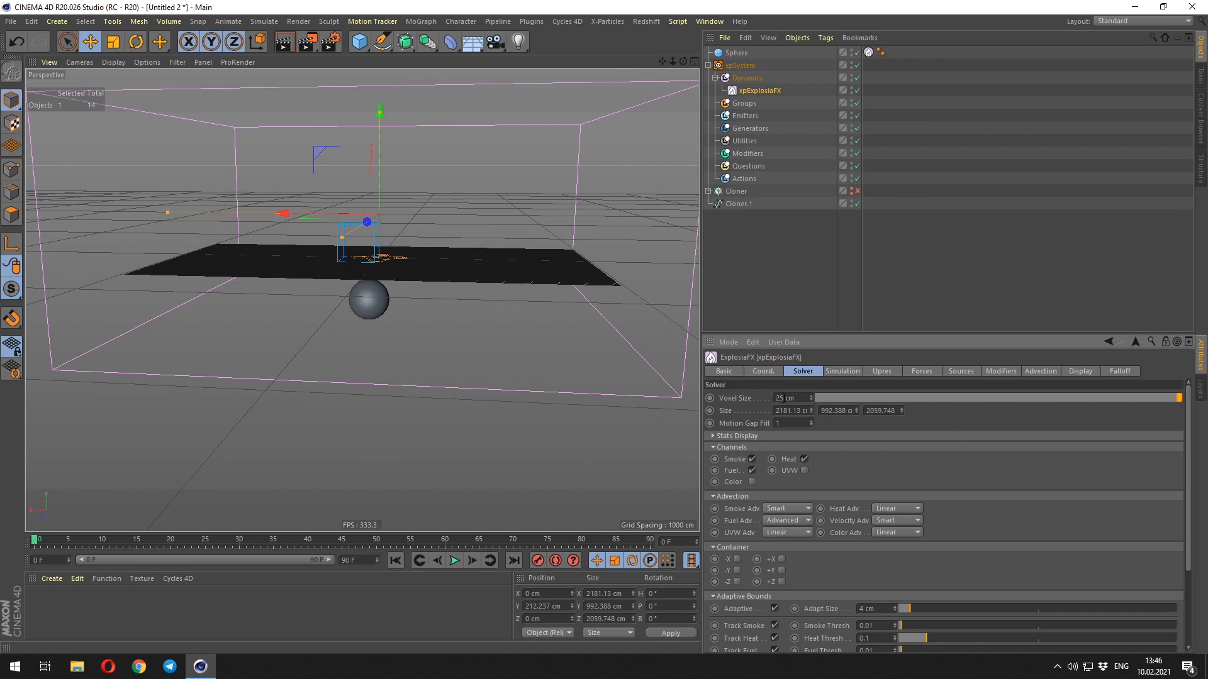
left_click(957, 280)
- Lower the sphere by about 35 cm beneath the line sheet
left_click(365, 303)
left_click_drag(364, 309, 370, 263, "alt")
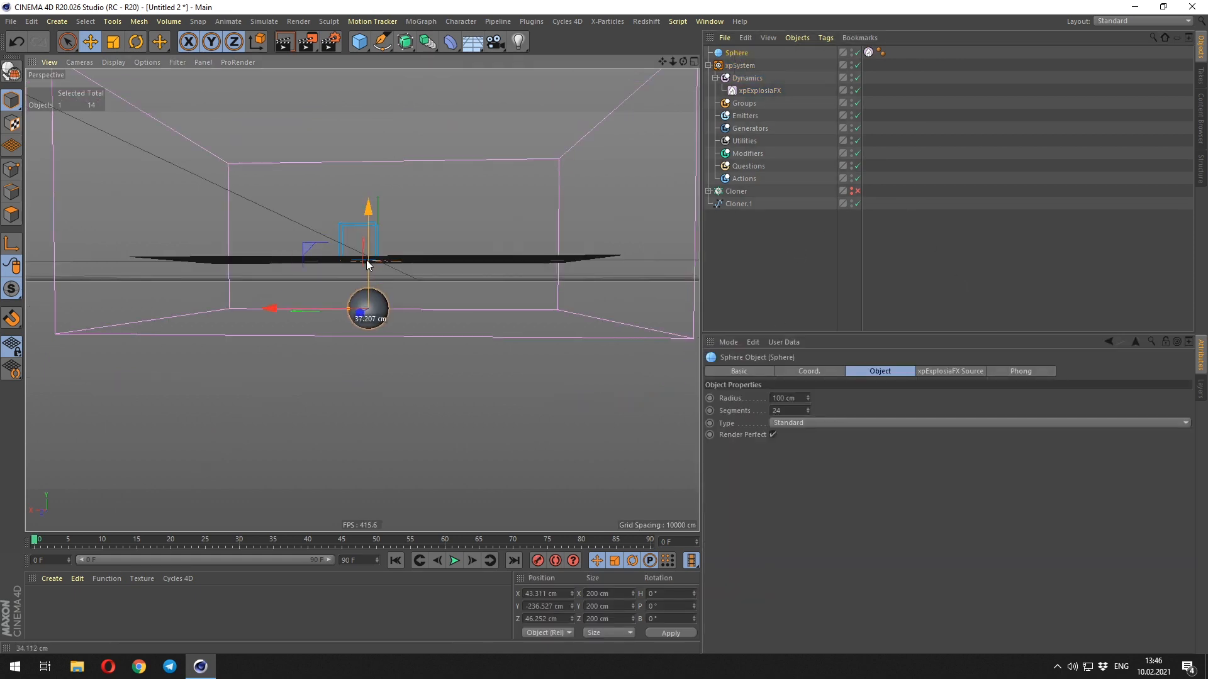
left_click(830, 270)
- Play the simulation to check the smoke emission from the sphere, and rewind to the first frame
mouse_move(402, 311)
left_mouse_down("alt")
mouse_move(416, 283)
mouse_move(385, 314)
left_mouse_up("alt")
key("F8")
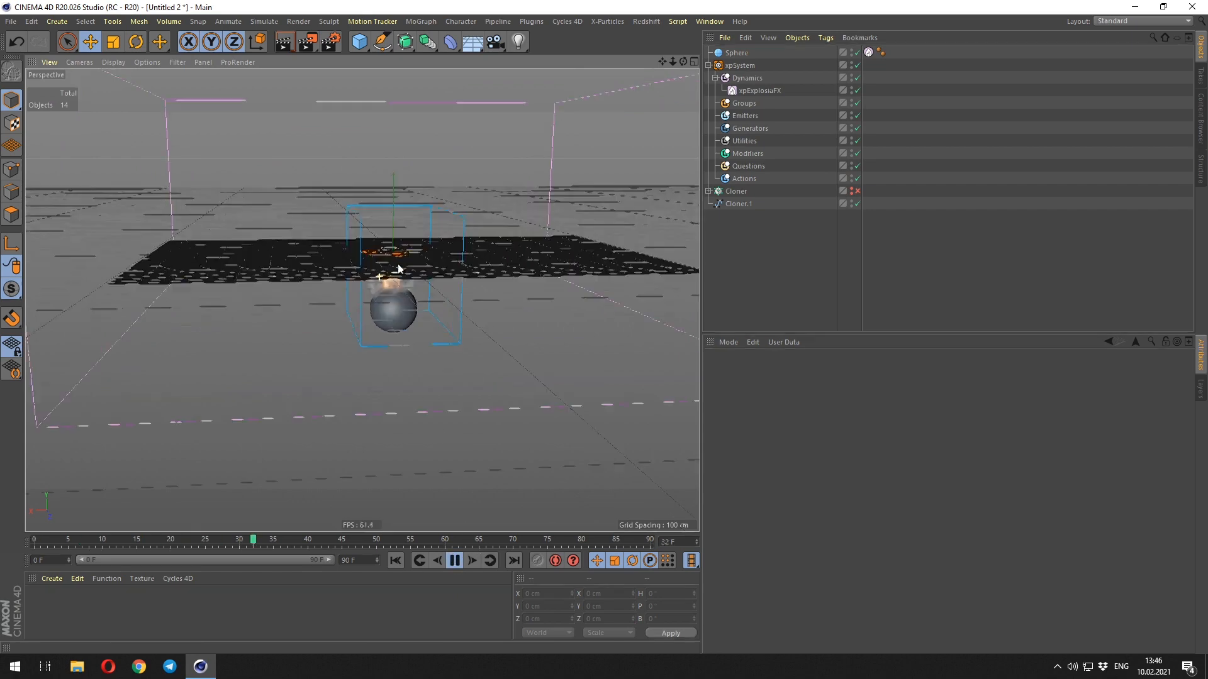
left_click_drag(397, 256, 371, 295, "alt")
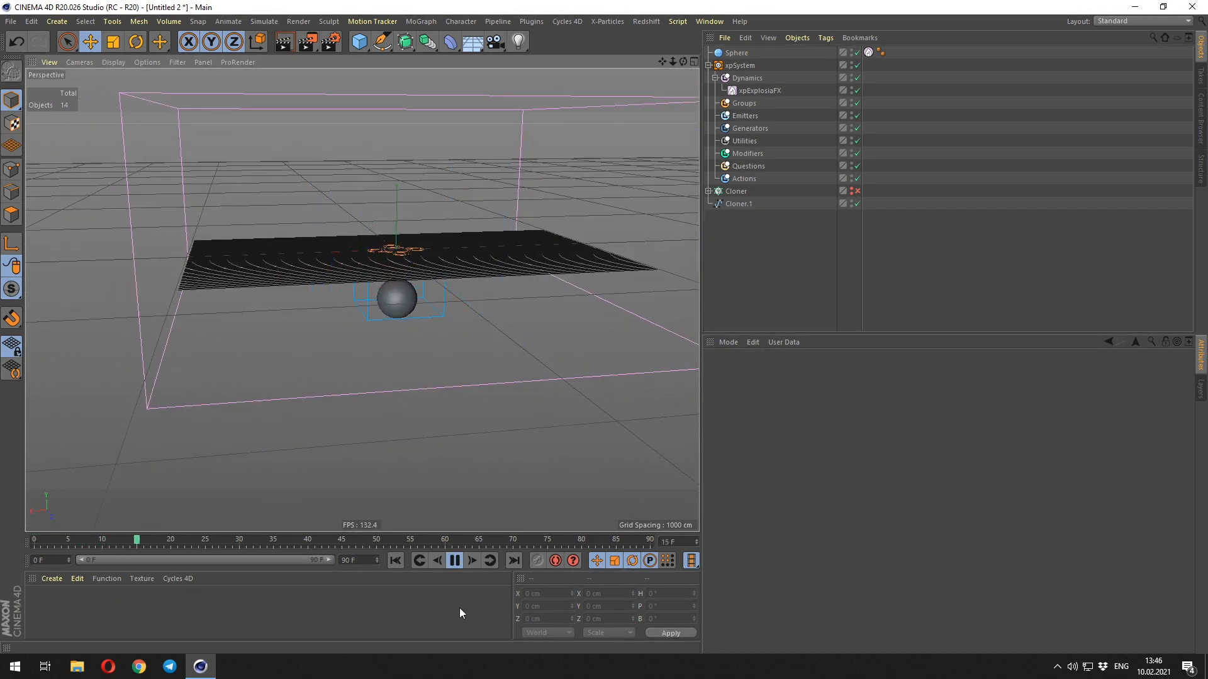
left_click(455, 562)
left_click(396, 561)
- Set the project frame rate to 25 FPS
left_click(935, 524)
key("ctrl+d")
double_click(796, 427)
type("25")
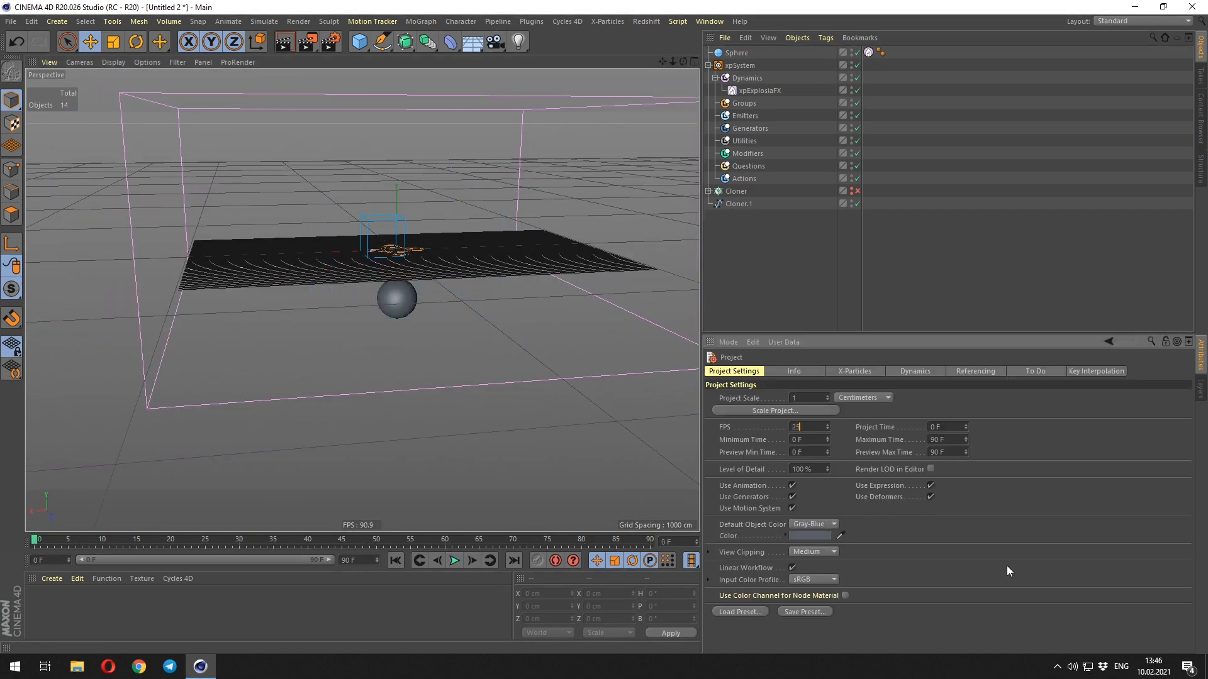
left_click(1006, 565)
- Extend the animation's end time to 400 F
left_click(361, 585)
double_click(357, 561)
type("25")
left_click_drag(359, 561, 299, 576)
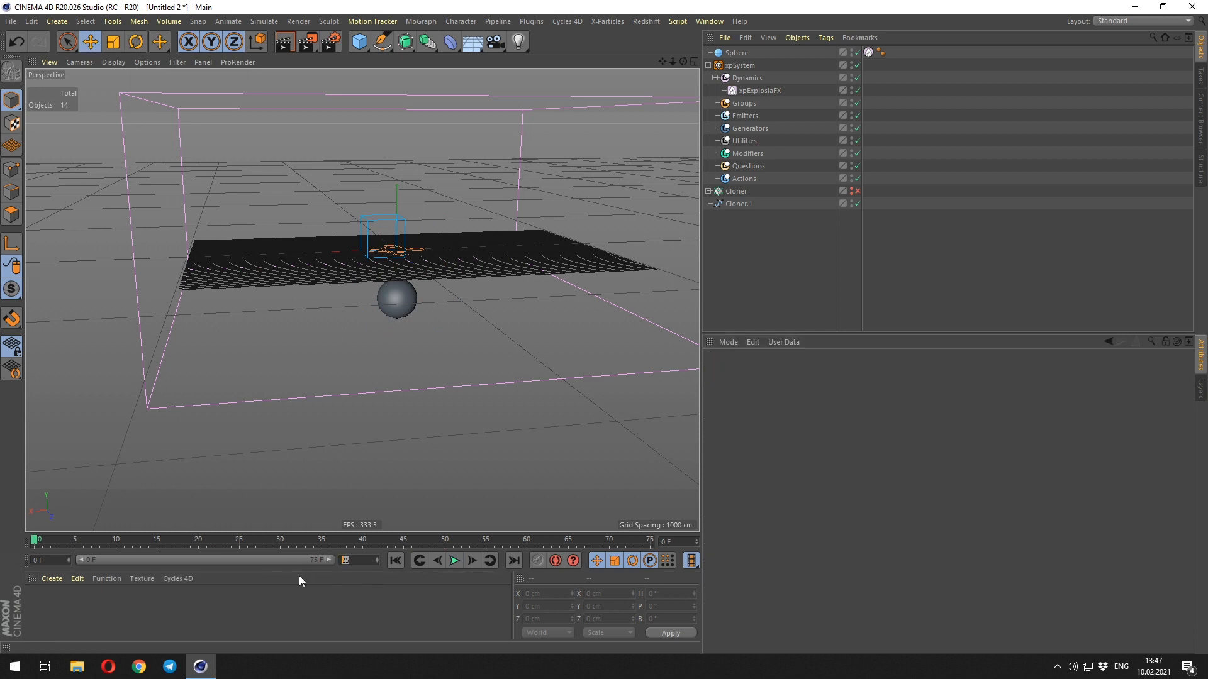
type("00 F")
key("Return")
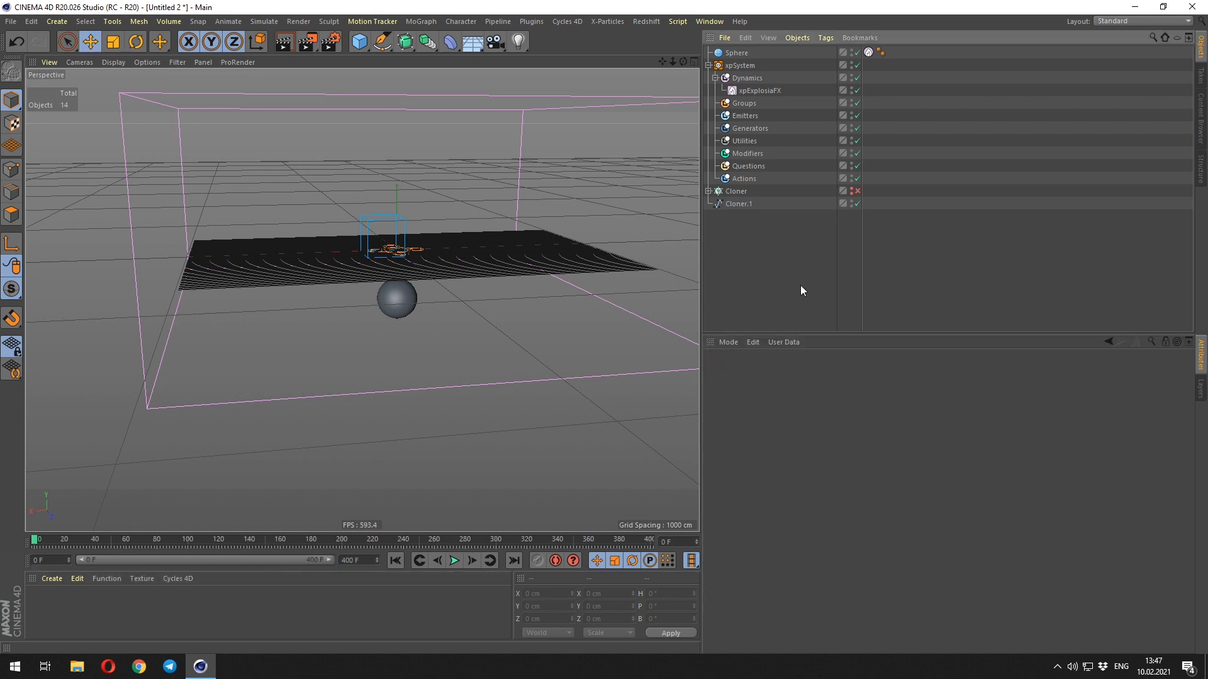
- Play the simulation over the extended timeline to review the smoke from the side, and rewind to the start
left_click(453, 560)
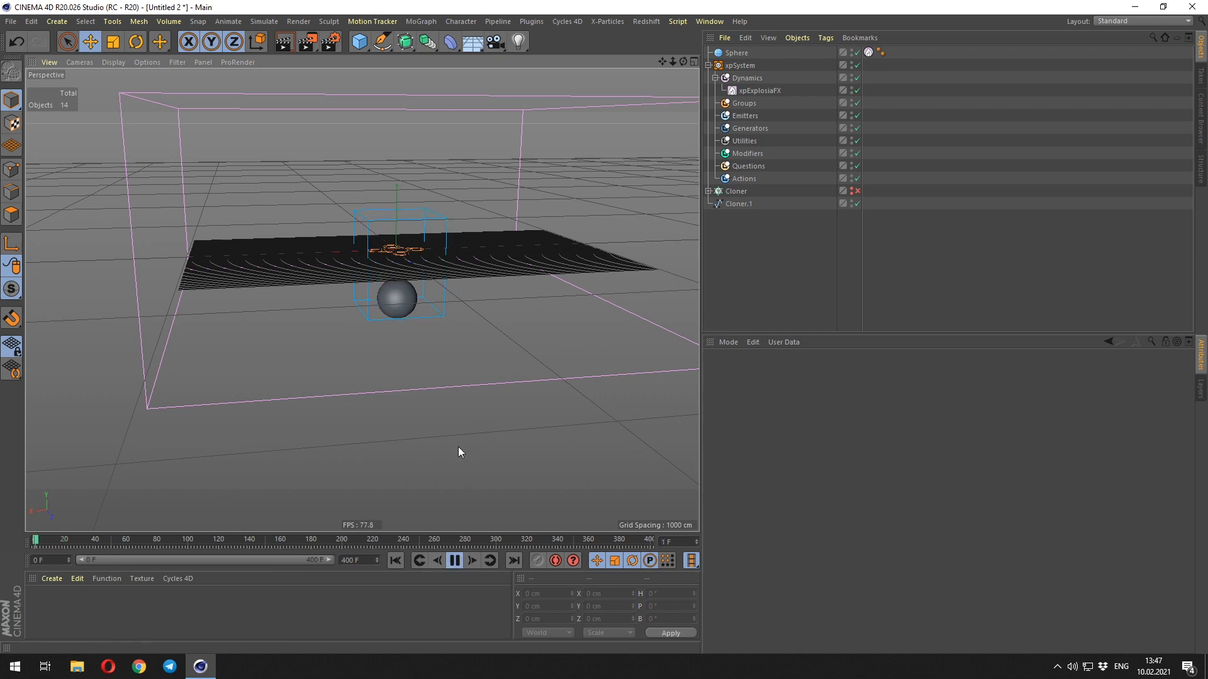
left_click_drag(401, 284, 375, 256, "alt")
left_click(396, 561)
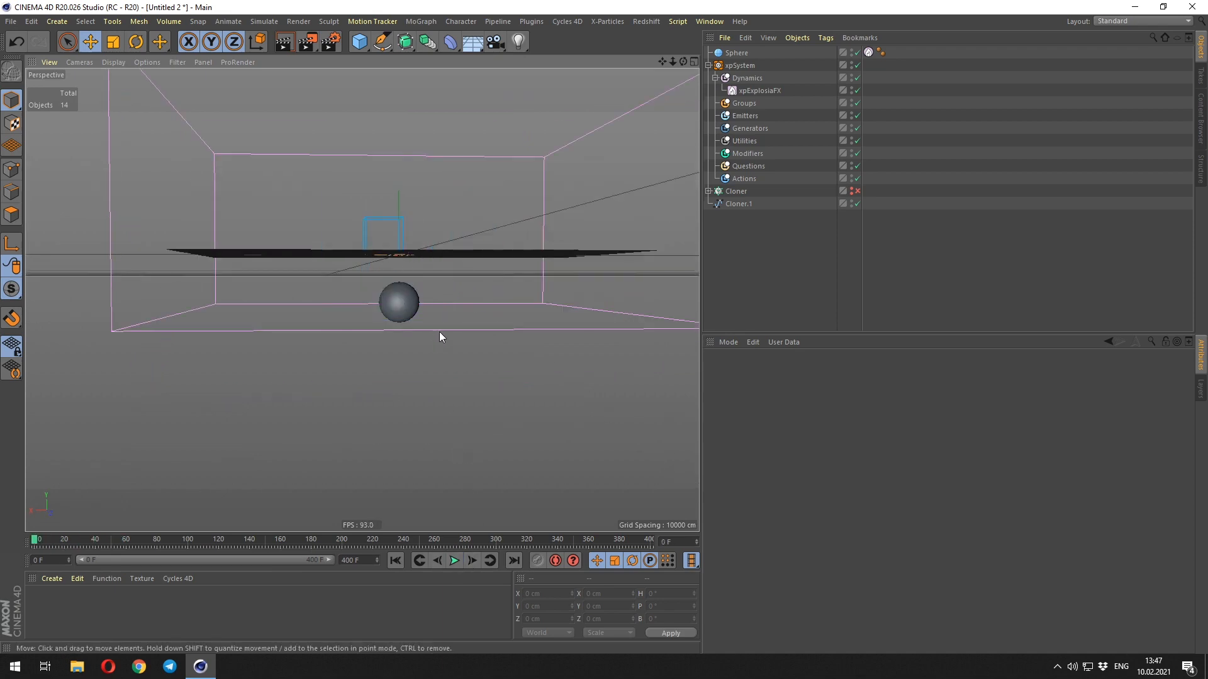
- Play the simulation briefly from a side view to check the smoke against the spline sheet
left_click_drag(280, 181, 148, 166, "alt")
left_click(453, 561)
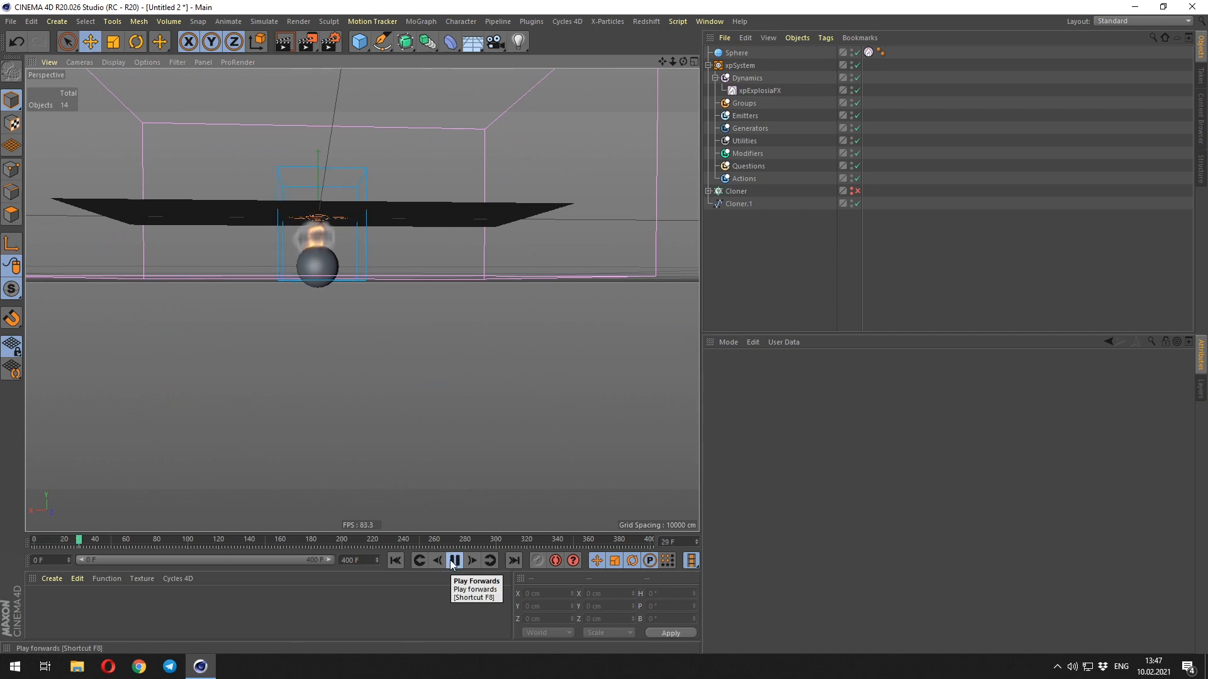
left_click(453, 561)
- Add an X-Particles xpDynamics tag to the Cloner.1 spline object
middle_click_drag(313, 226, 364, 258, "alt")
right_click(741, 208)
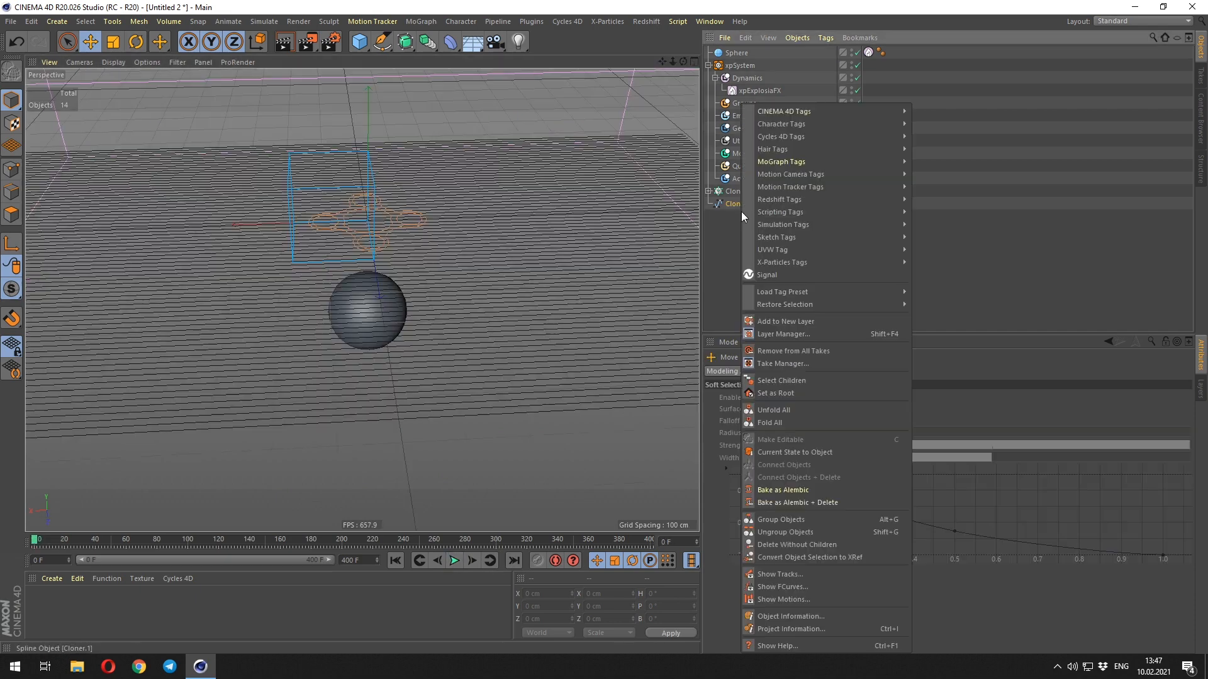
mouse_move(795, 264)
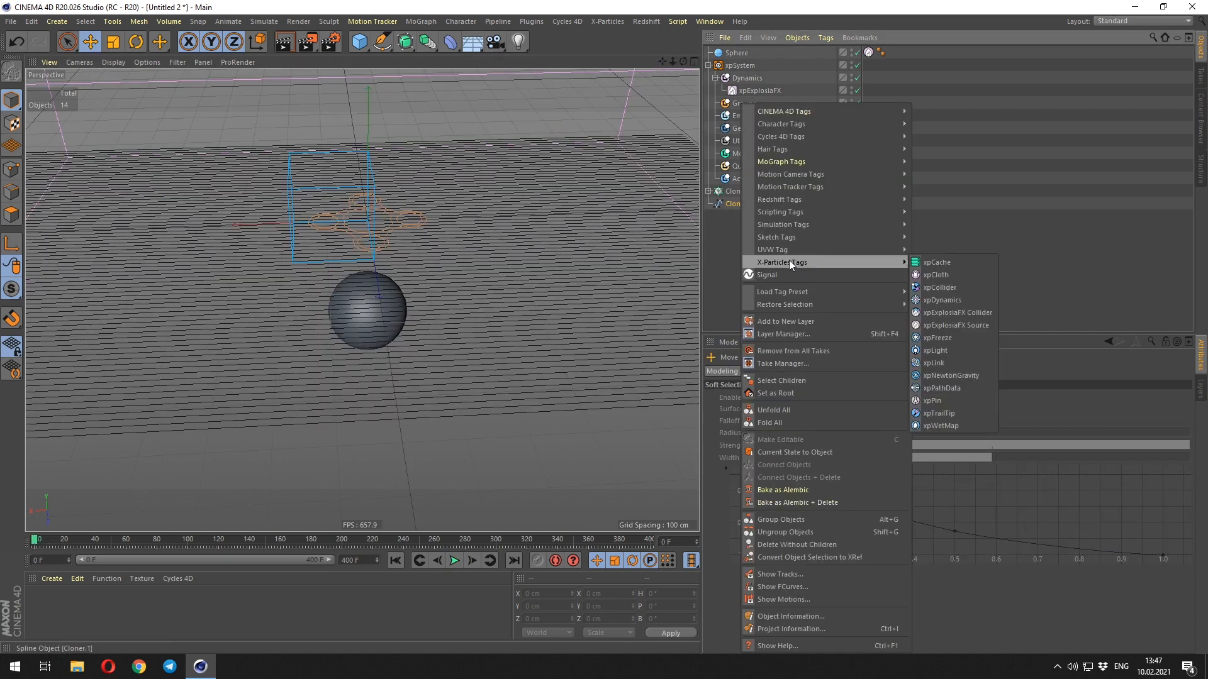
left_click(717, 222)
right_click(734, 194)
right_click(732, 204)
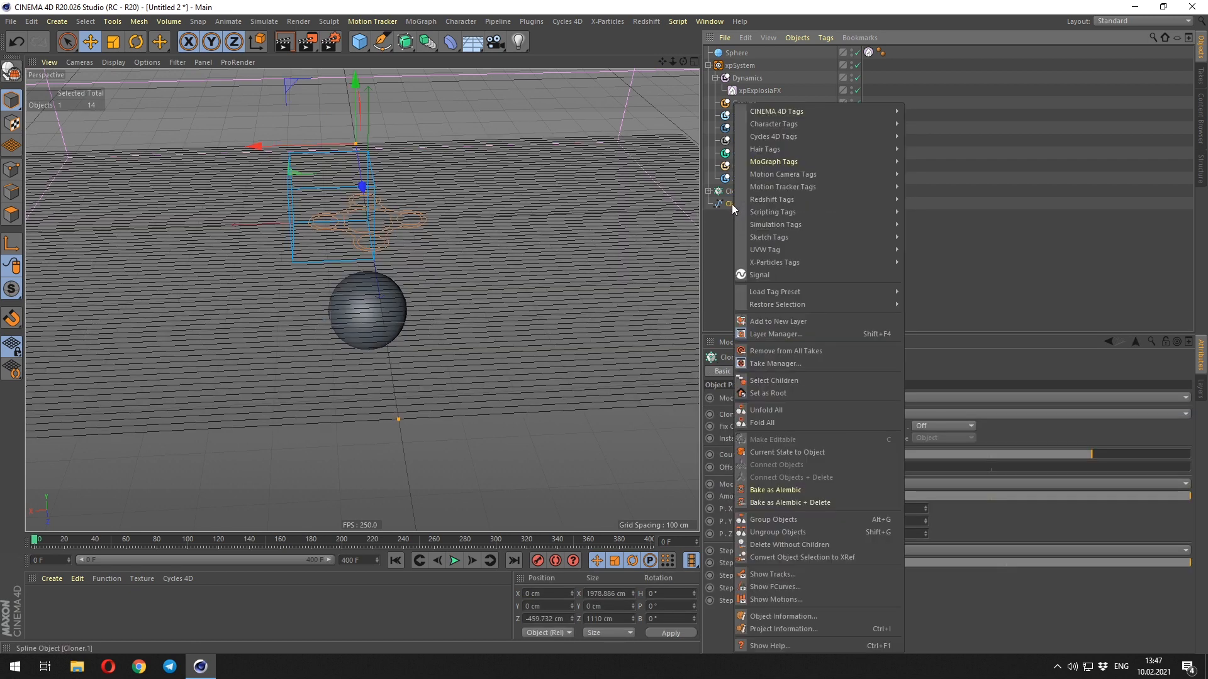
mouse_move(777, 262)
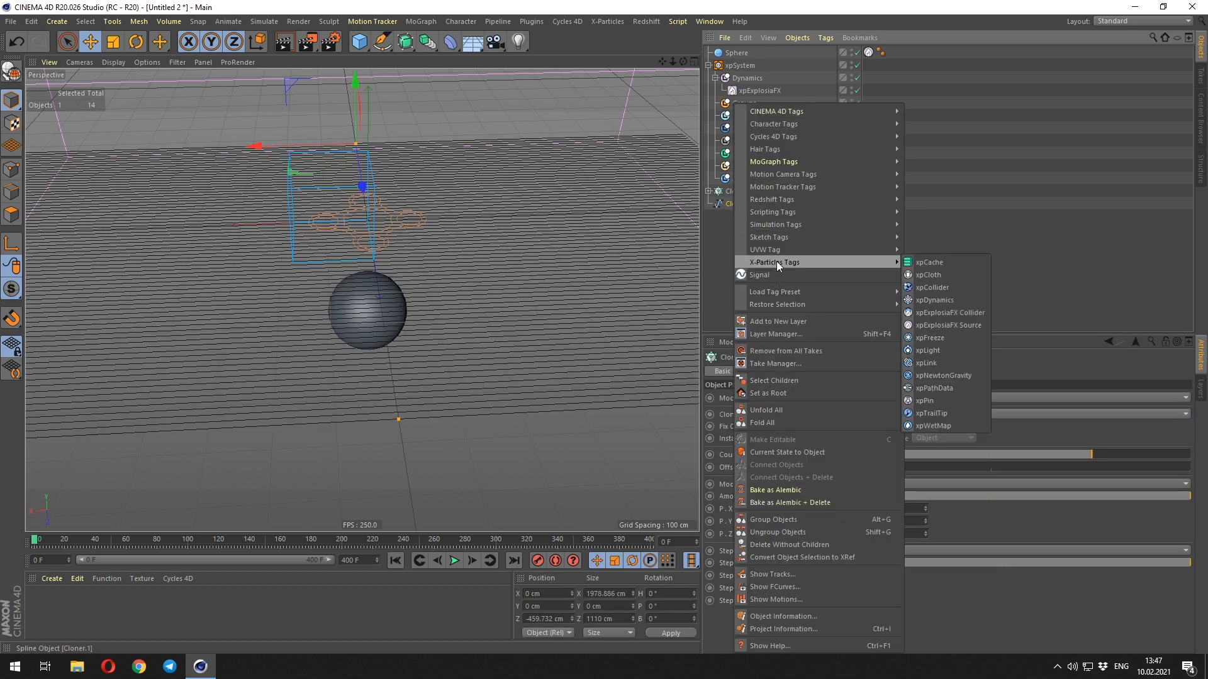
left_click(944, 300)
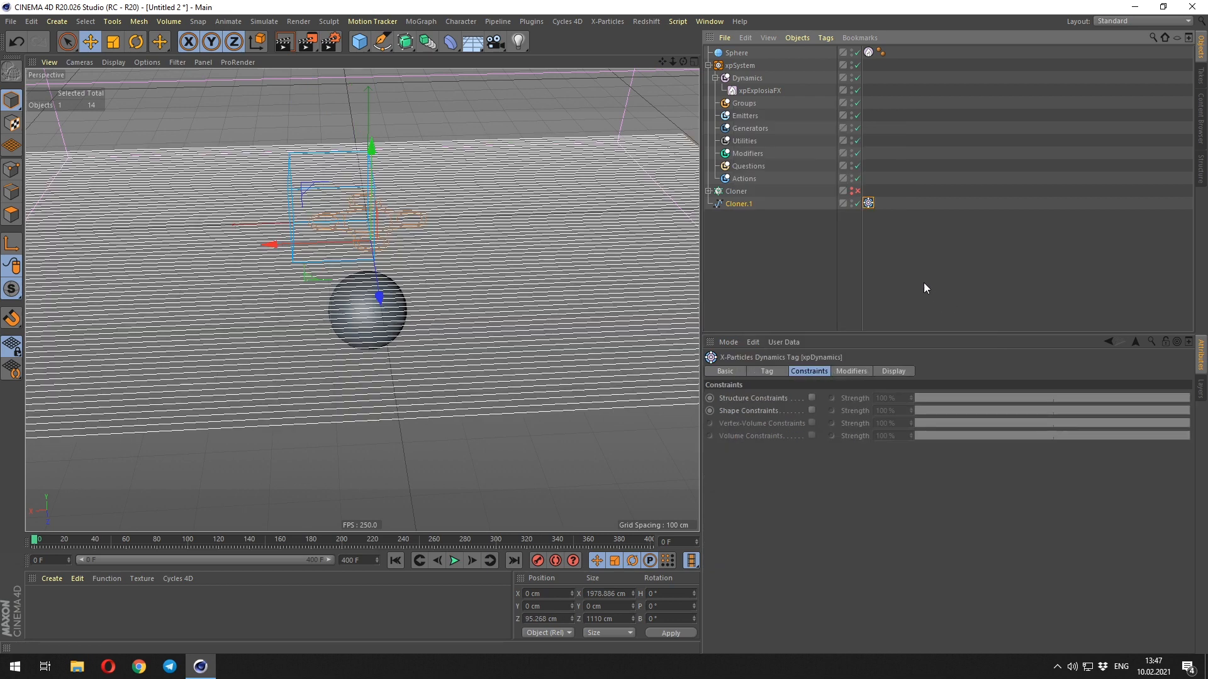
- Open the Cloner.1 xpDynamics tag's settings and add an emitter to it
left_click(869, 203)
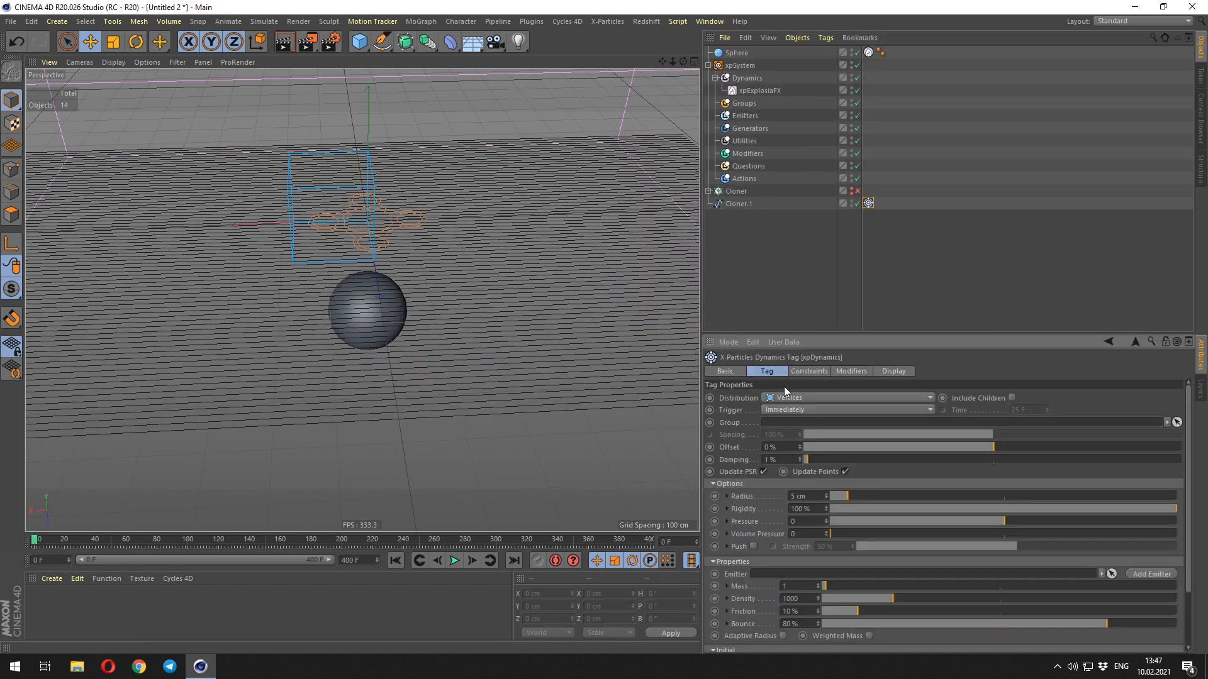
left_click_drag(808, 334, 808, 268)
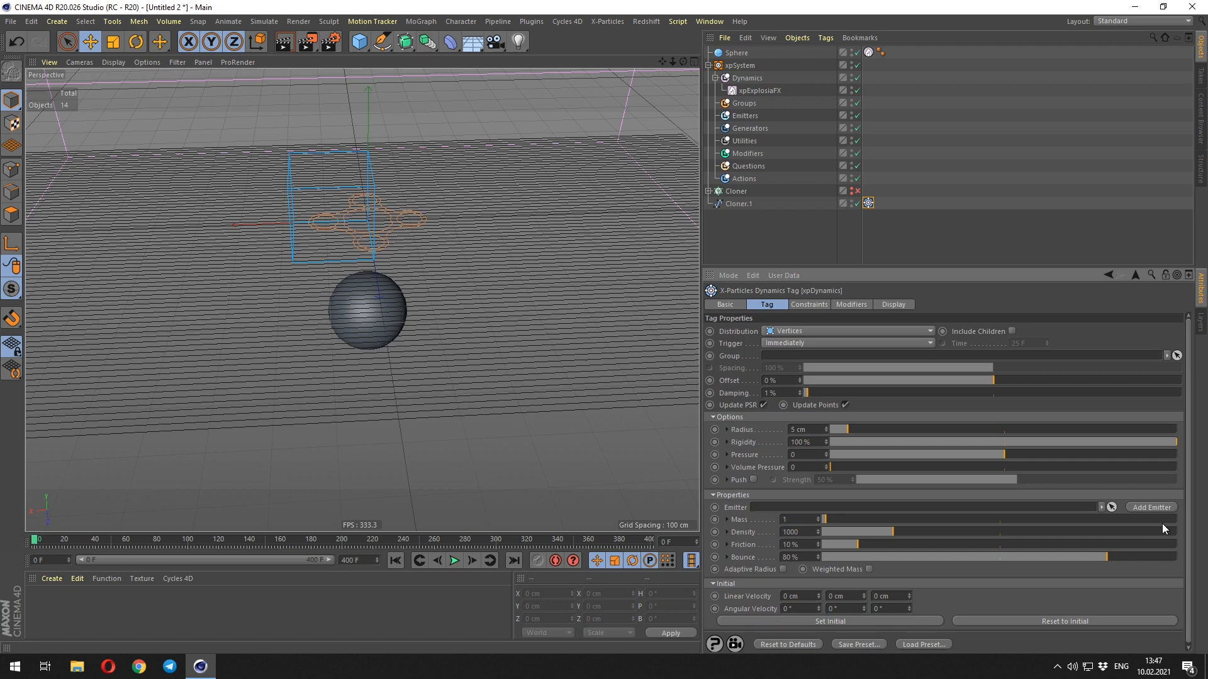
left_click(1152, 508)
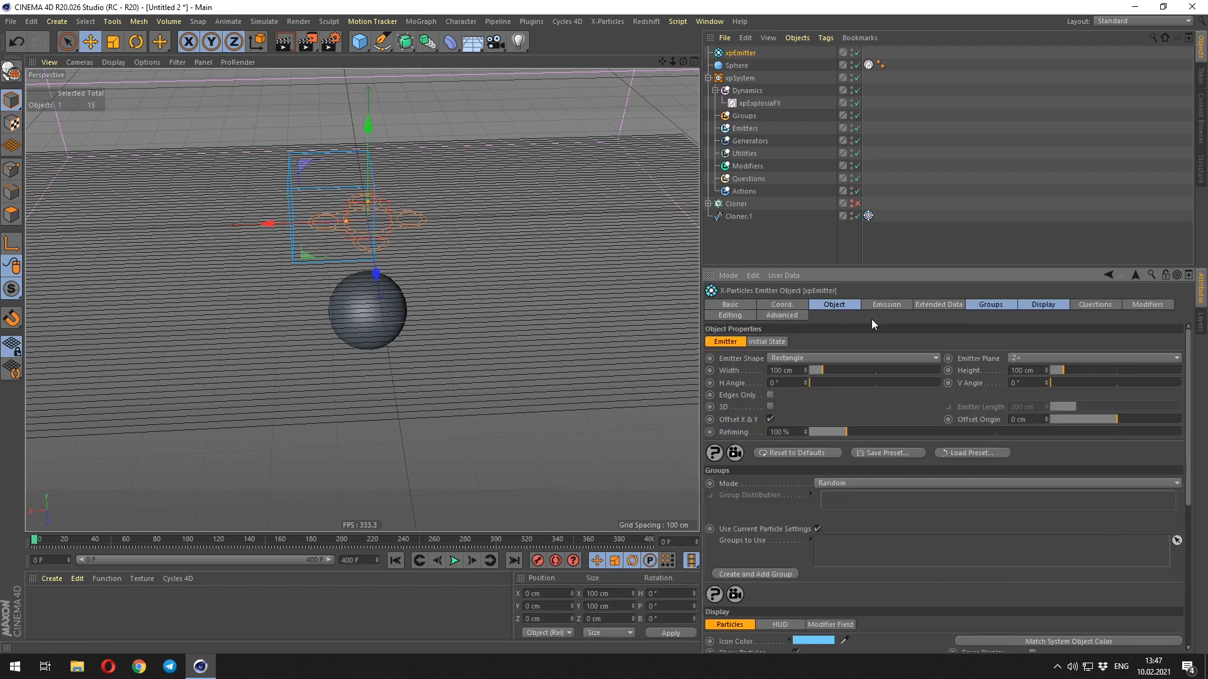
left_click(992, 196)
- Set Rigidity to 0% in the Cloner.1 spline's xpDynamics tag
left_click(869, 216)
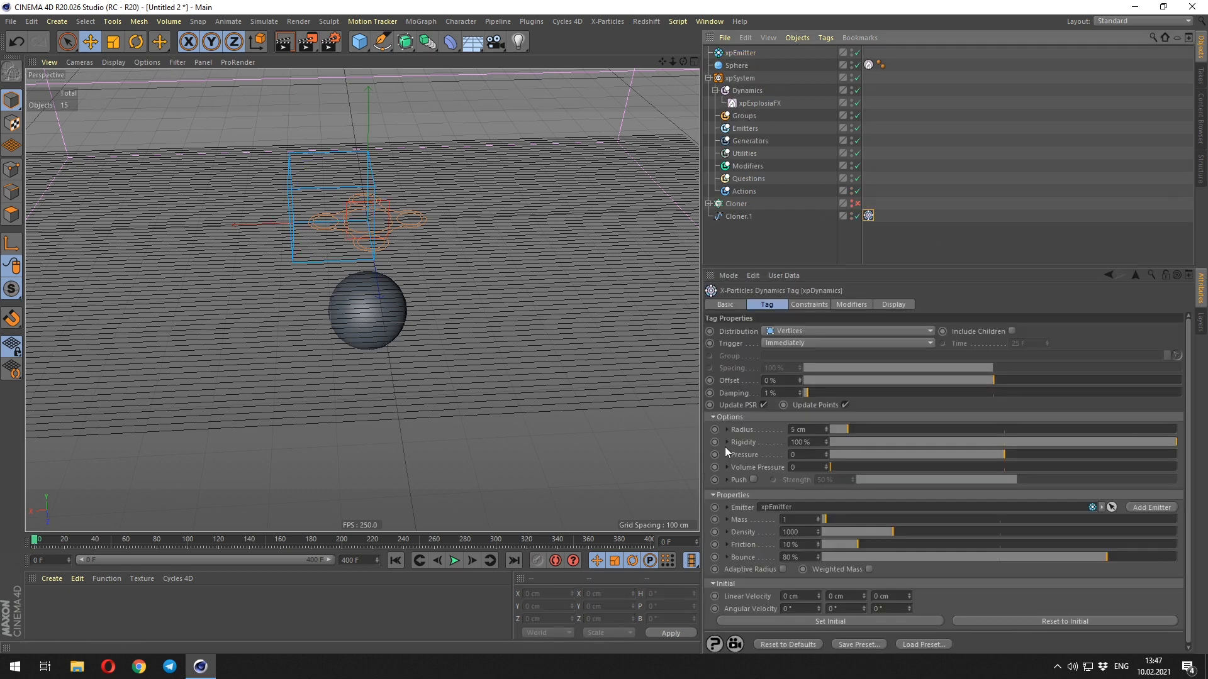
left_click_drag(1174, 444, 740, 442)
scroll(299, 357, "down", 10)
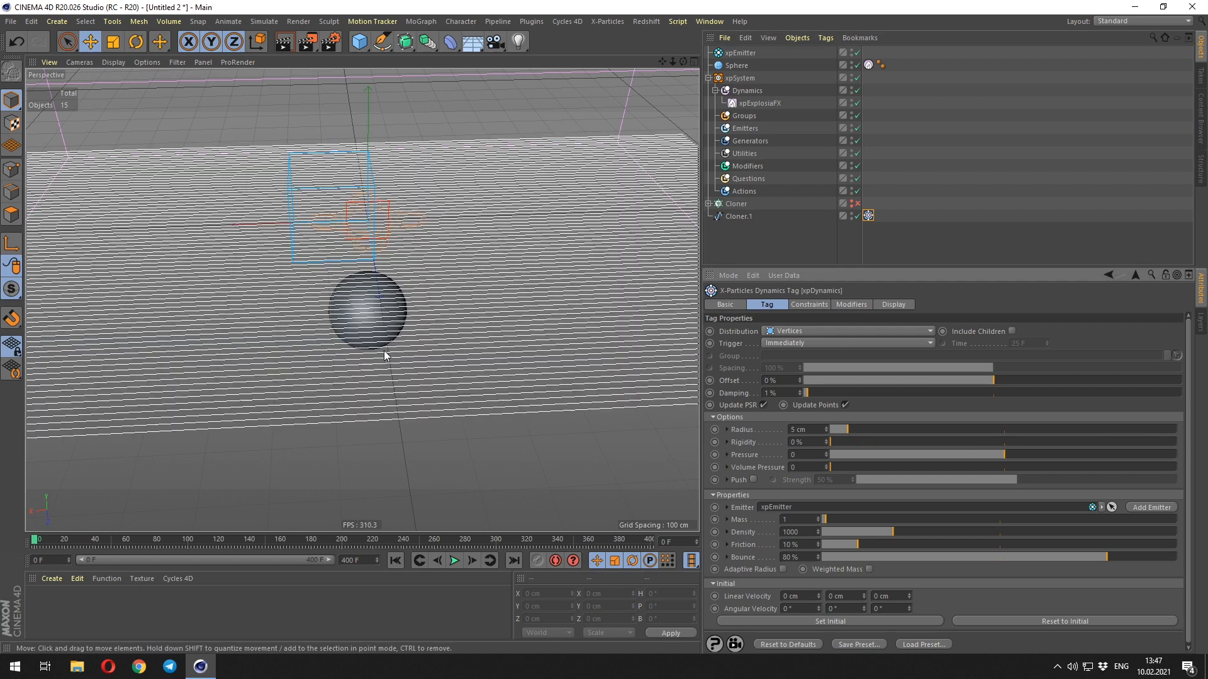
- Enable Advect Particles in the advection settings of xpExplosiaFX
left_click_drag(299, 358, 378, 258, "alt")
left_click(745, 93)
left_click(755, 104)
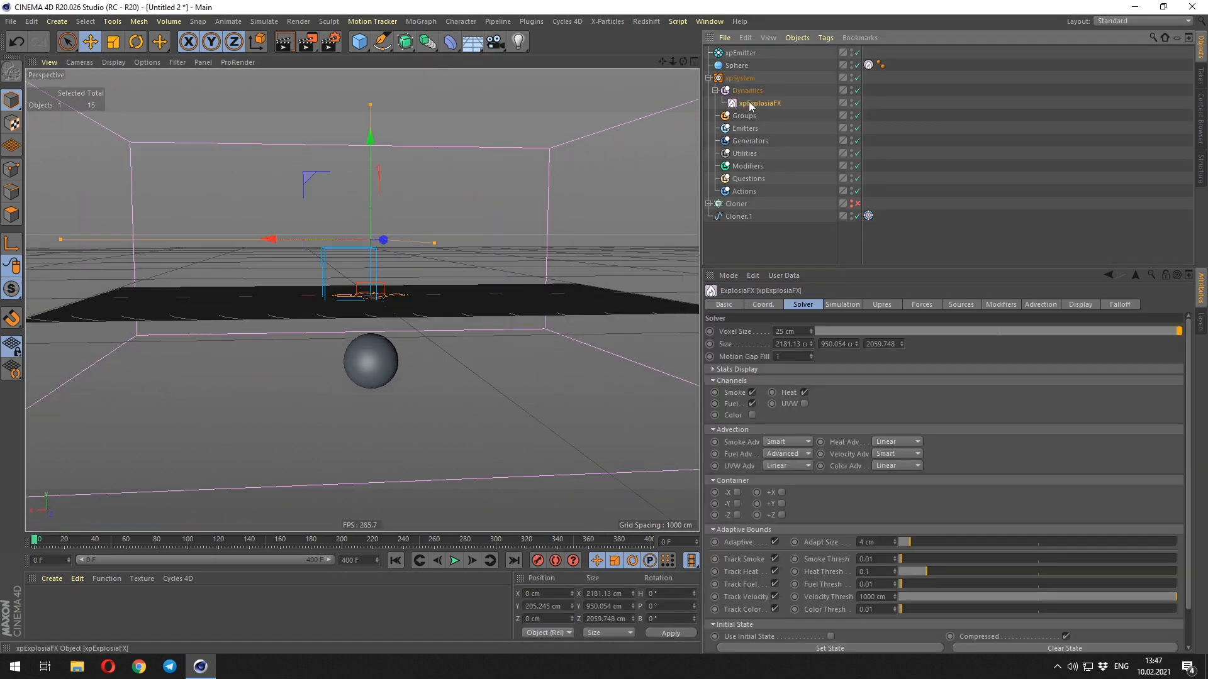
left_click(1040, 306)
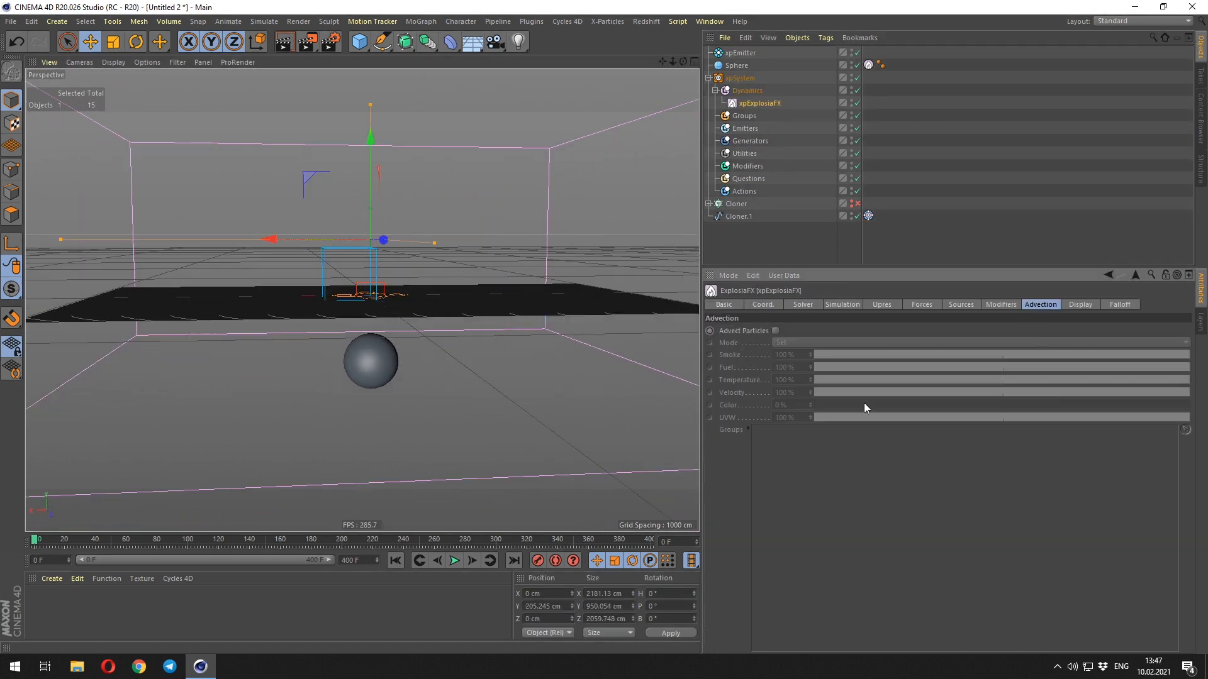
left_click(776, 330)
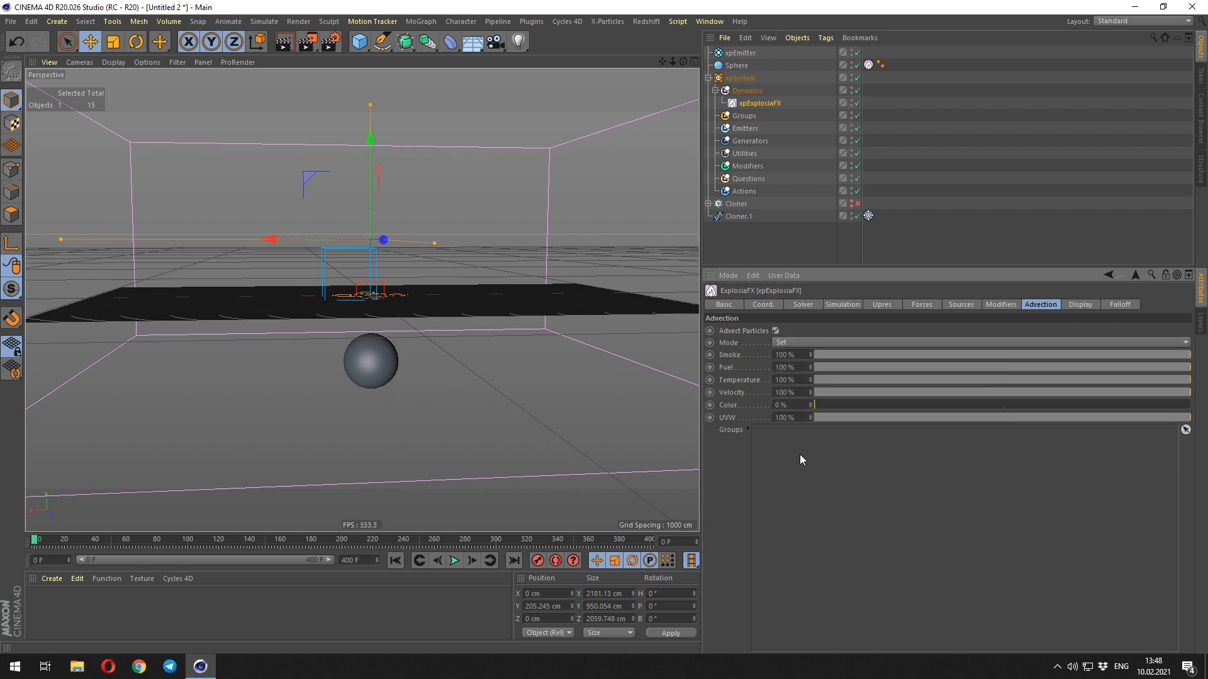
left_click(775, 249)
- Play the simulation to examine how the smoke moves the spline lines, and rewind to the first frame
key("F8")
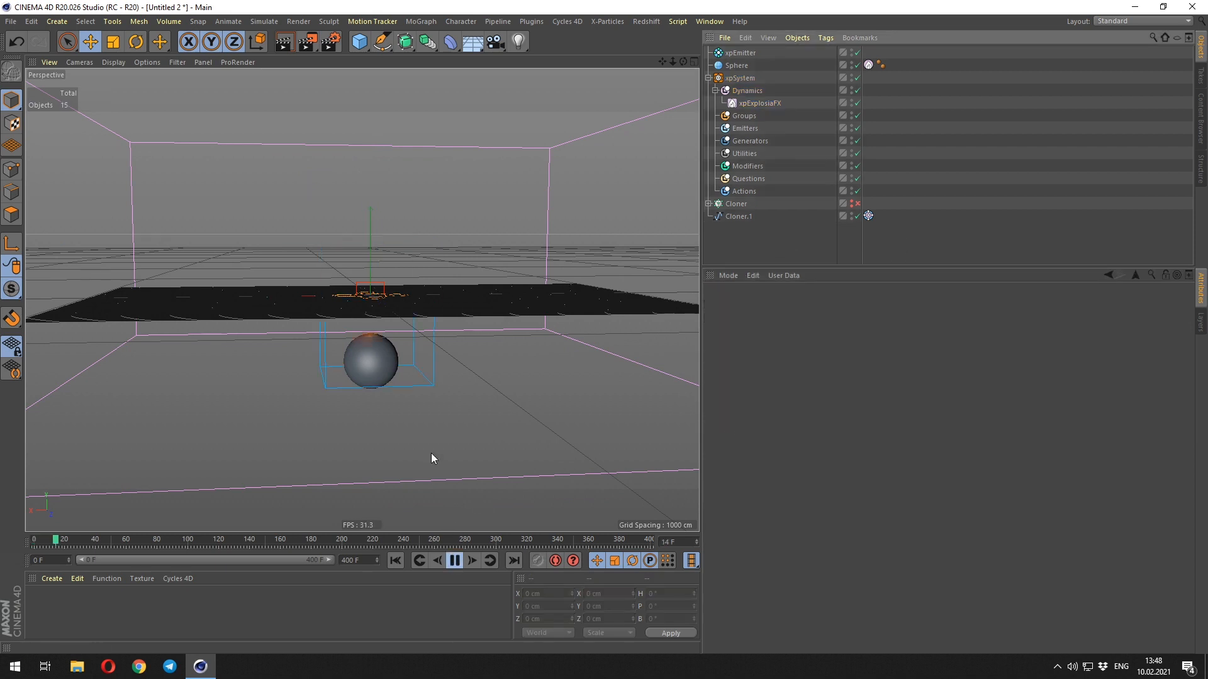
scroll(429, 266, "up", 6)
left_click_drag(429, 266, 409, 333, "alt")
scroll(436, 338, "down", 4)
left_click(458, 562)
left_click_drag(409, 397, 469, 412, "alt")
key("shift+f")
- Replay the simulation from other angles to review the deformed lines and the container bounds, and rewind
scroll(423, 353, "down", 4)
scroll(371, 304, "up", 3)
left_click_drag(371, 304, 432, 299, "alt")
left_click(453, 562)
left_click(455, 560)
right_click_drag(432, 298, 491, 296, "alt")
left_click_drag(491, 296, 304, 232, "alt")
left_click_drag(367, 344, 391, 309, "alt")
key("shift+f")
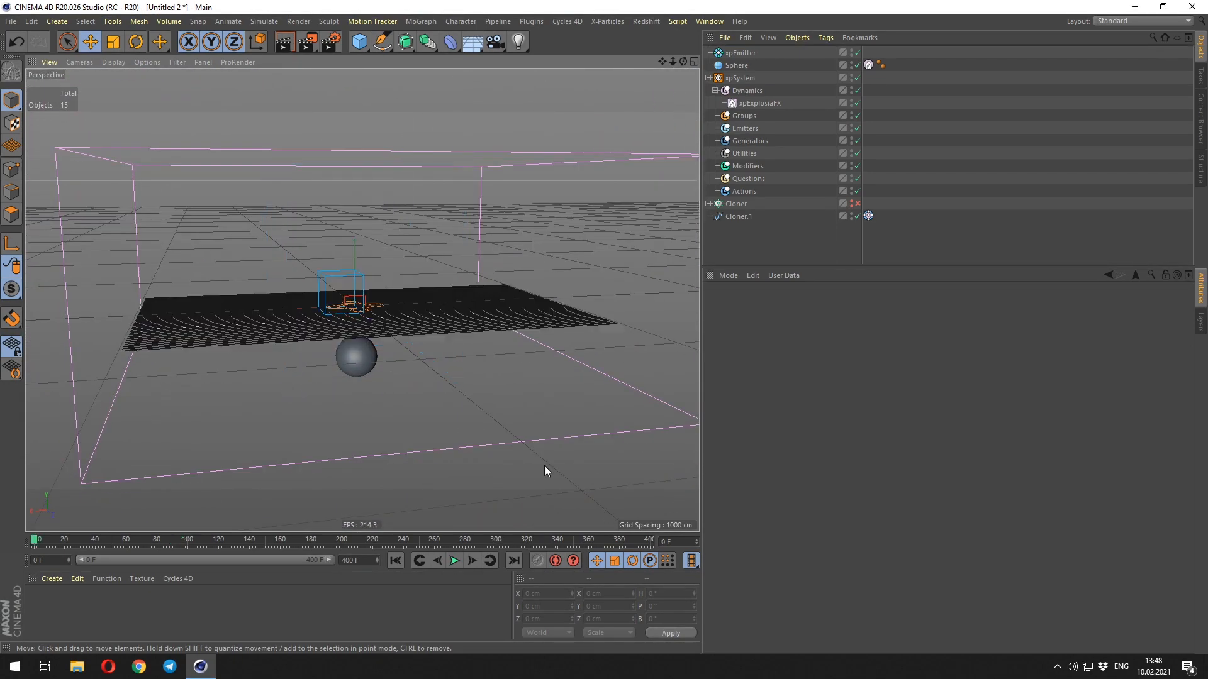
- Extend the xpExplosiaFX container downward to a height of about 1709 cm
left_click(749, 105)
left_click_drag(353, 183, 383, 220, "alt")
left_click(539, 213)
- Move the Sphere further down below the spline sheet and play the simulation to review the smoke lifting the lines
left_click(741, 67)
middle_click_drag(398, 319, 409, 262, "alt")
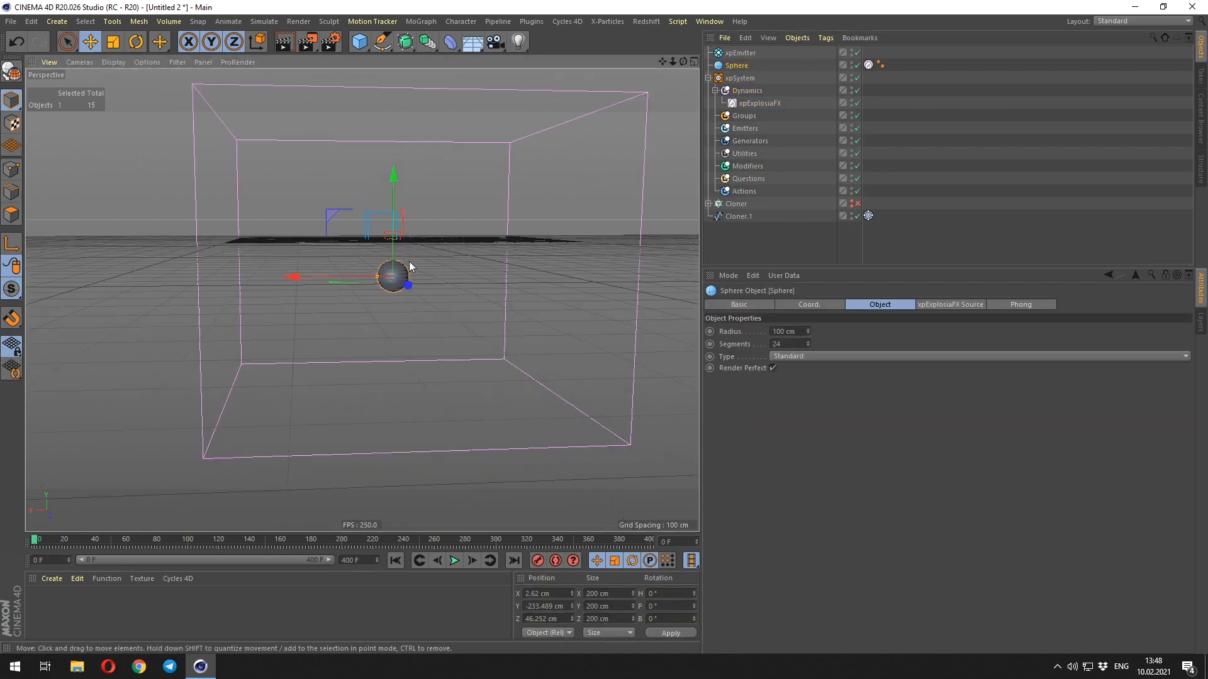
left_click_drag(395, 193, 365, 243)
left_click(940, 205)
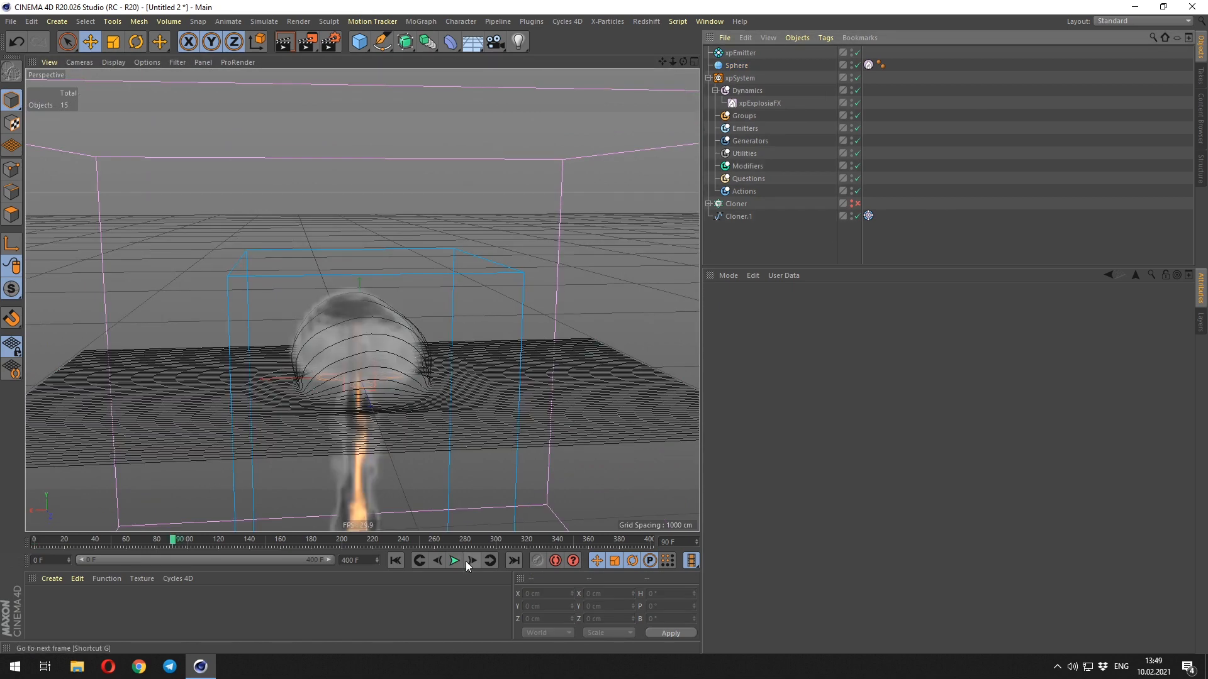
left_click(454, 561)
left_click(453, 560)
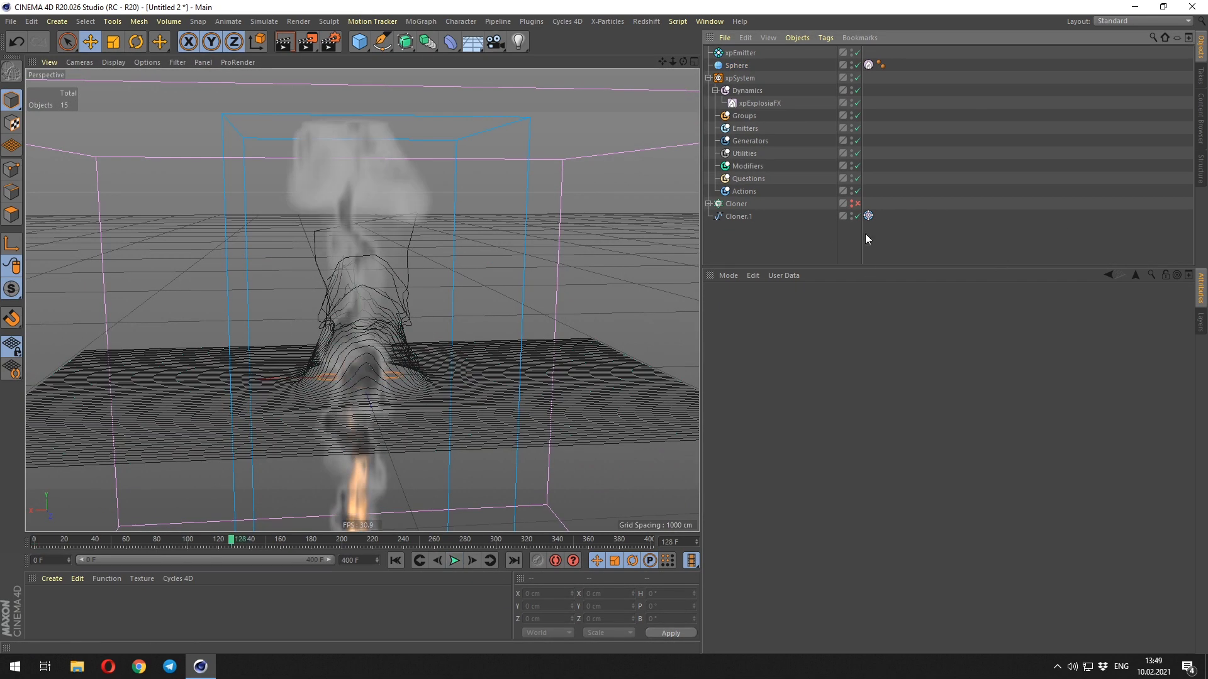
- Enable Structure Constraints in the Cloner.1 spline's xpDynamics tag
left_click(869, 215)
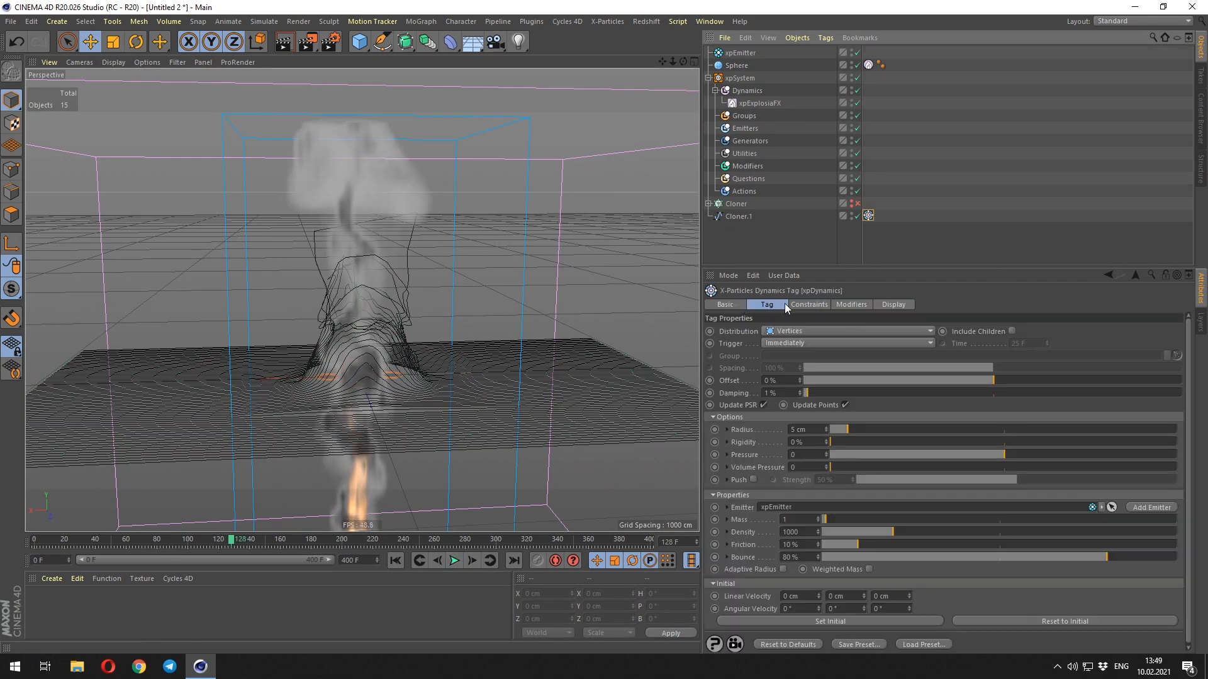
left_click(804, 303)
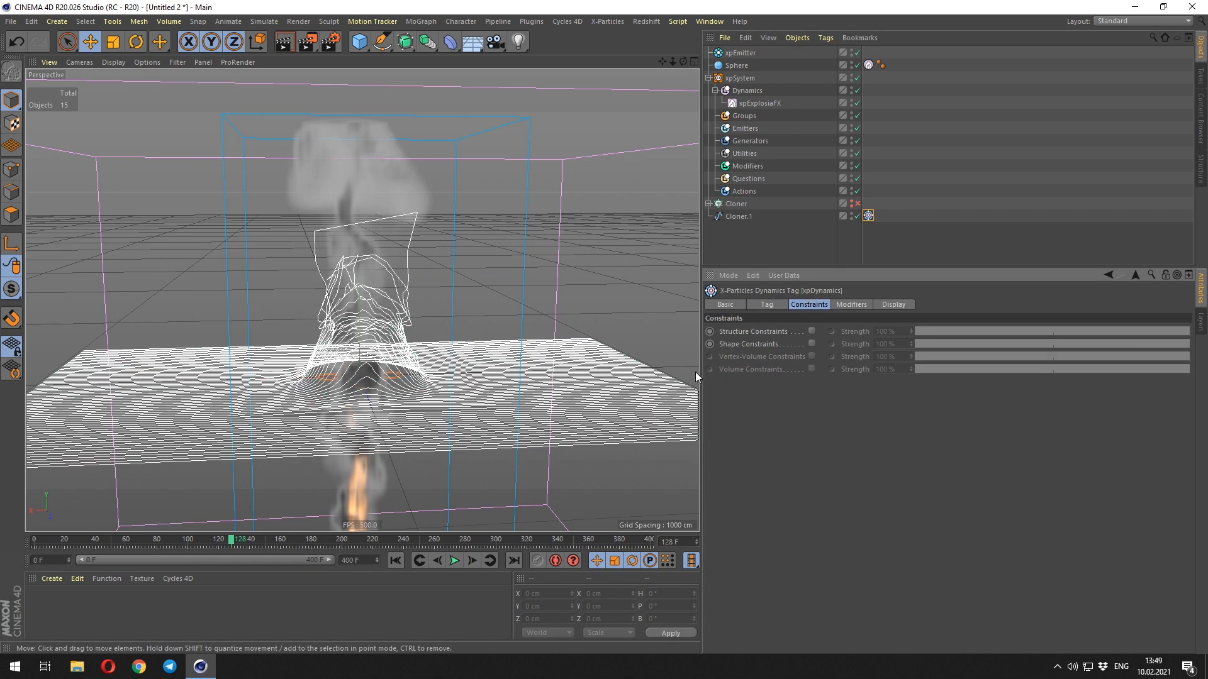
left_click(813, 333)
left_click(775, 242)
- Replay the simulation from the start to examine how the constrained lines behave around the rising smoke
left_click(395, 561)
left_click(454, 560)
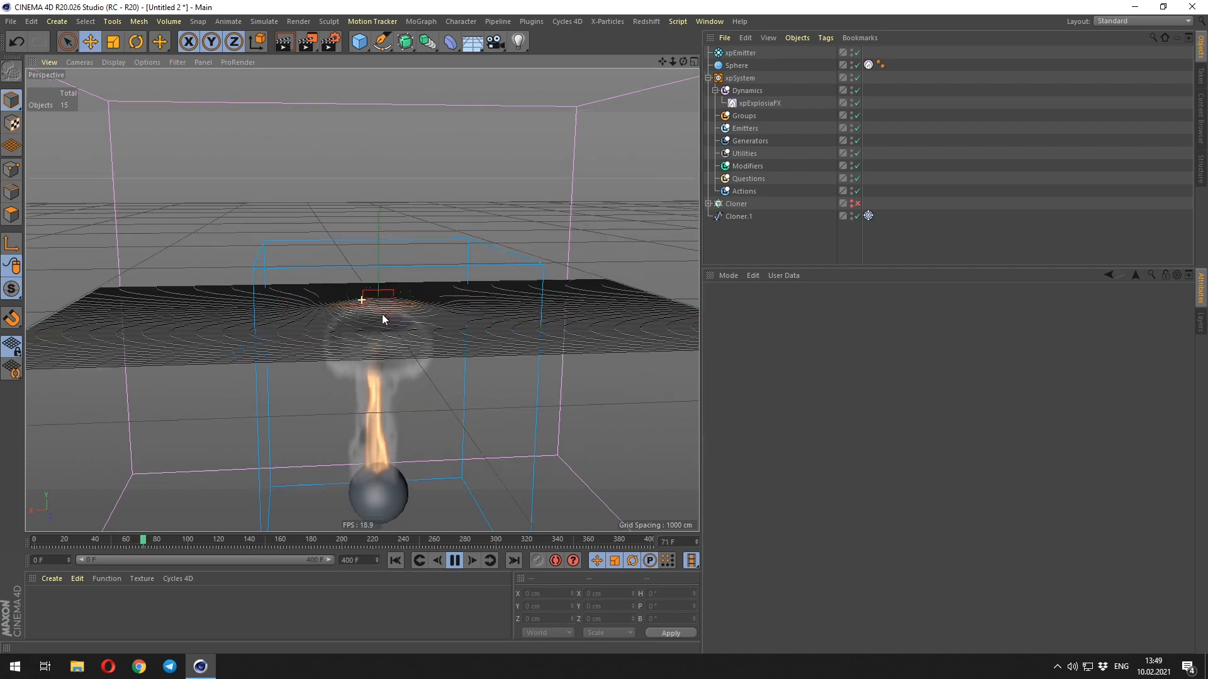
left_click_drag(382, 314, 492, 349, "alt")
left_click_drag(381, 247, 400, 314, "alt")
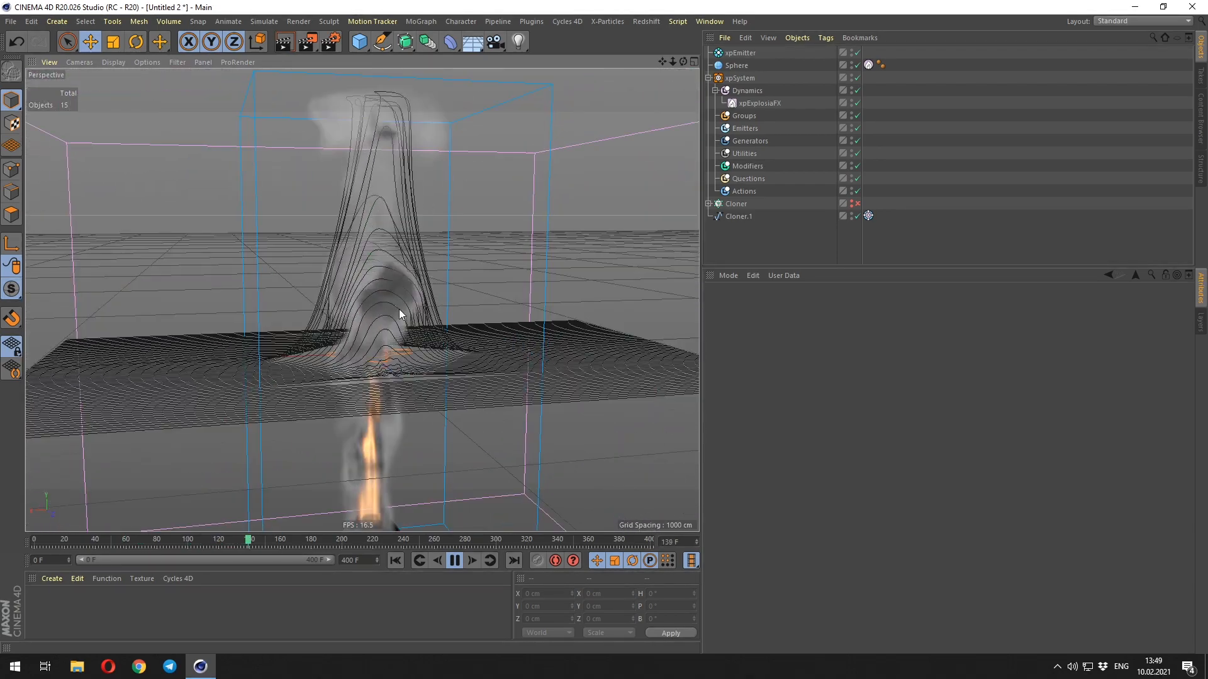
scroll(401, 314, "down", 2)
left_click(396, 560)
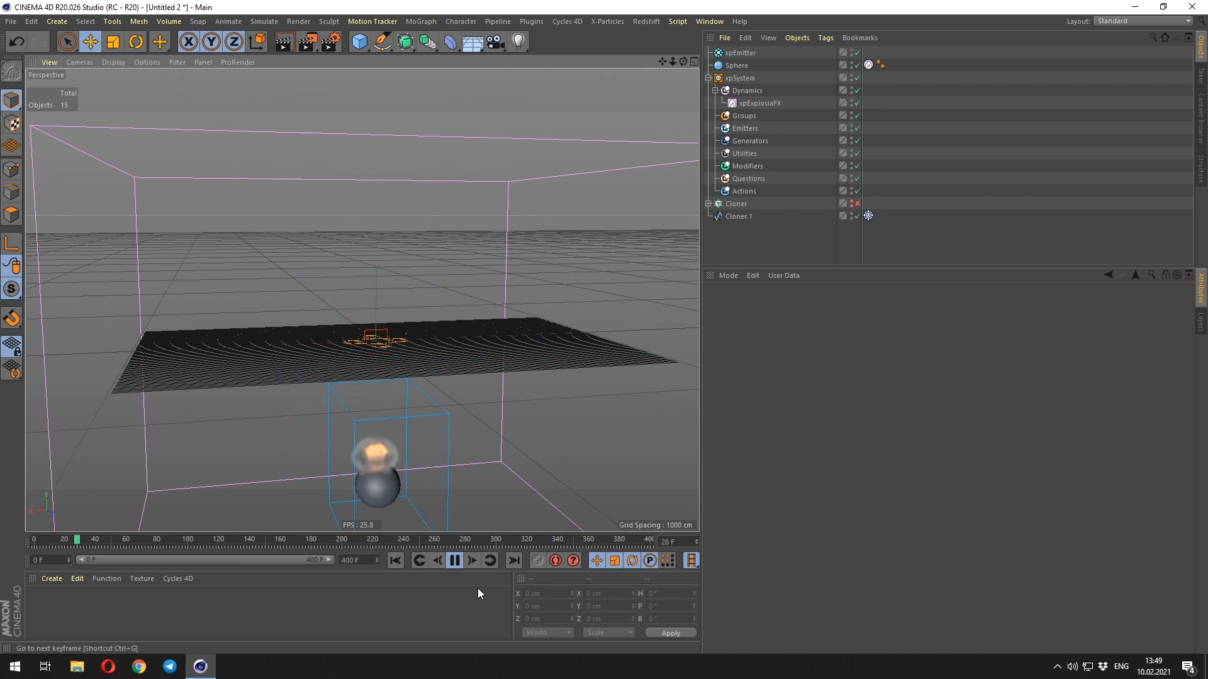
key("F8")
- Inspect the Sphere's source tag and the xpExplosiaFX advection settings, and replay the simulation from the side
left_click(868, 65)
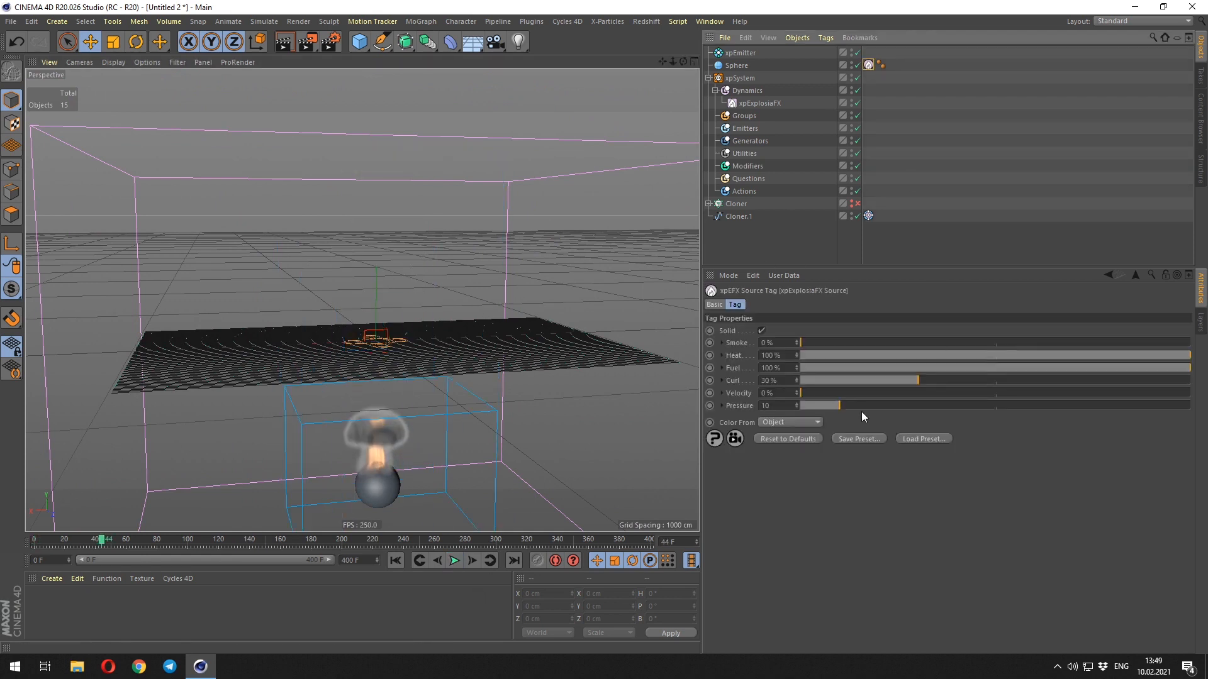
left_click(763, 102)
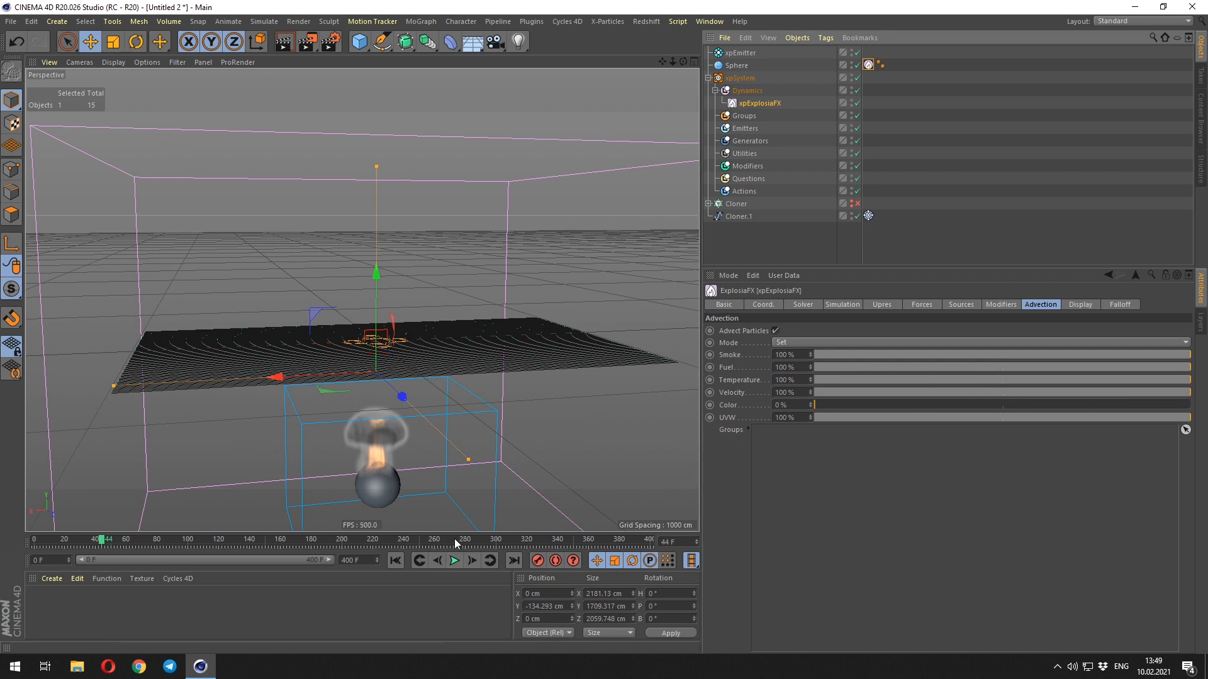
left_click(455, 561)
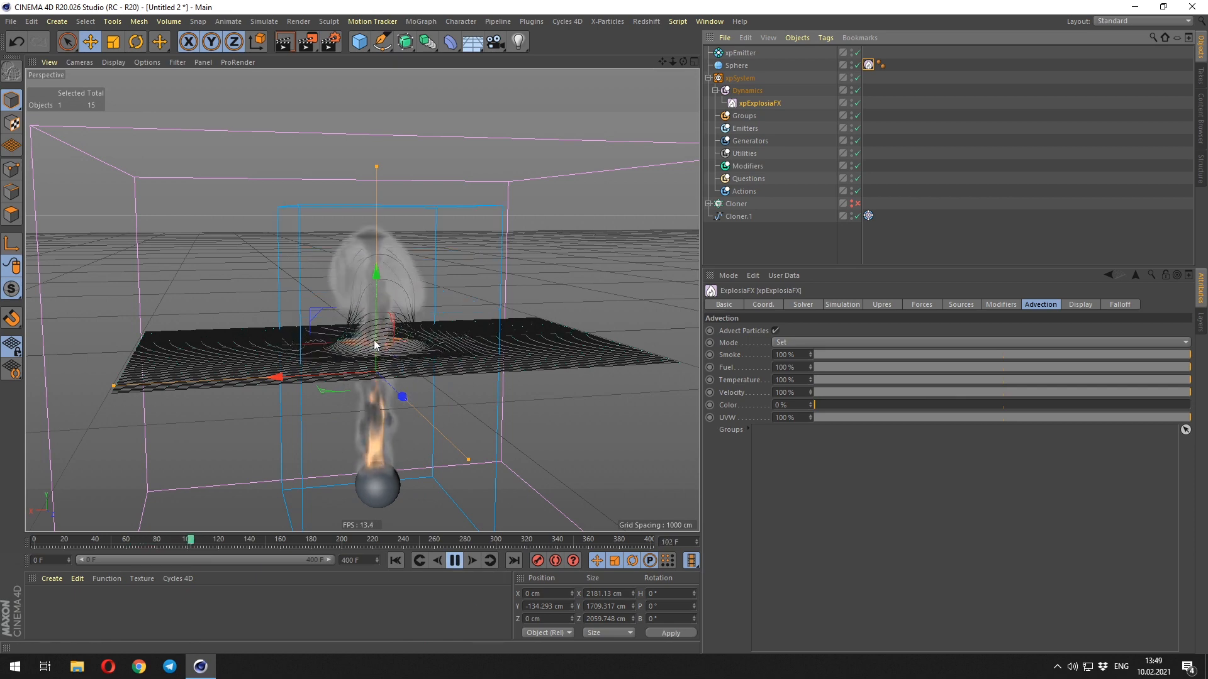
scroll(379, 344, "up", 2)
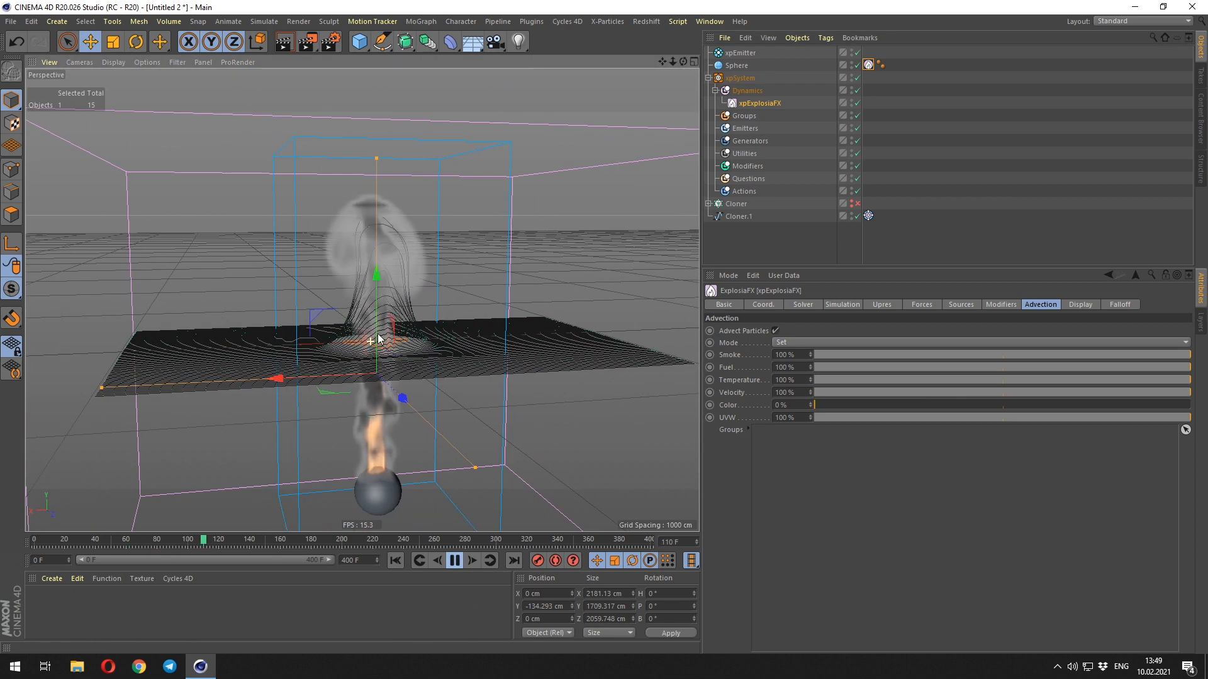
key("shift+f")
left_click(454, 560)
left_click_drag(404, 364, 342, 329, "alt")
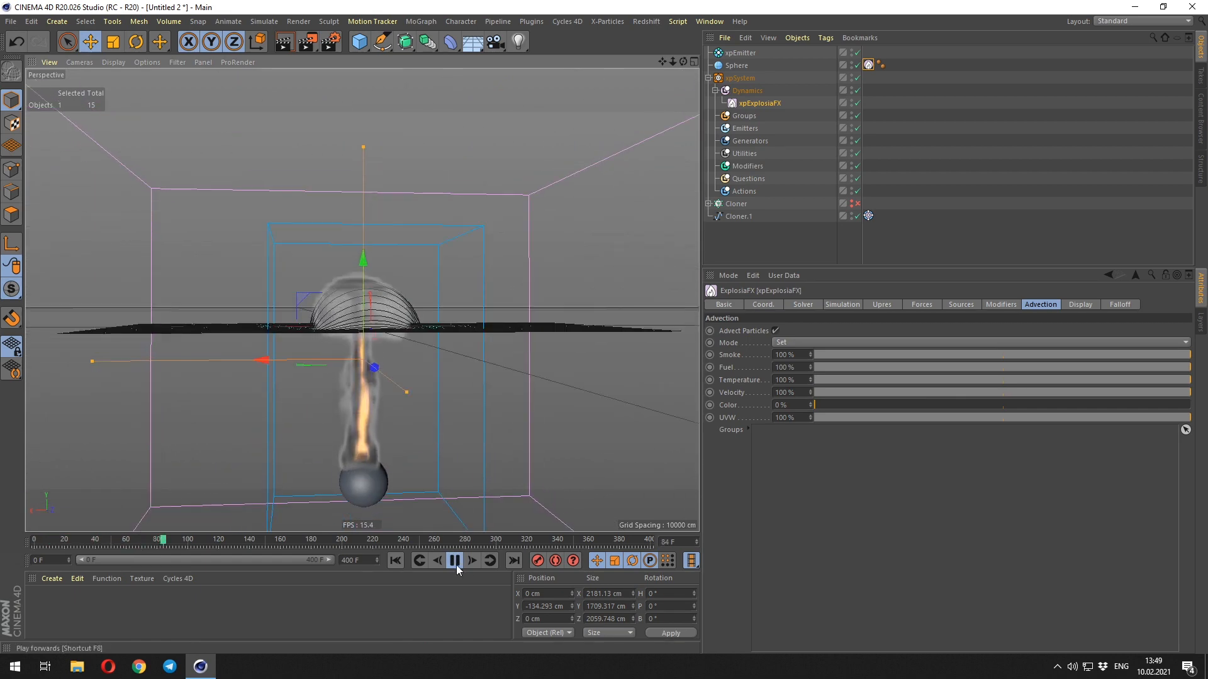
- Set the xpExplosiaFX advection Velocity to 15% and play the simulation to check the lines' reaction
left_click_drag(993, 394, 873, 392)
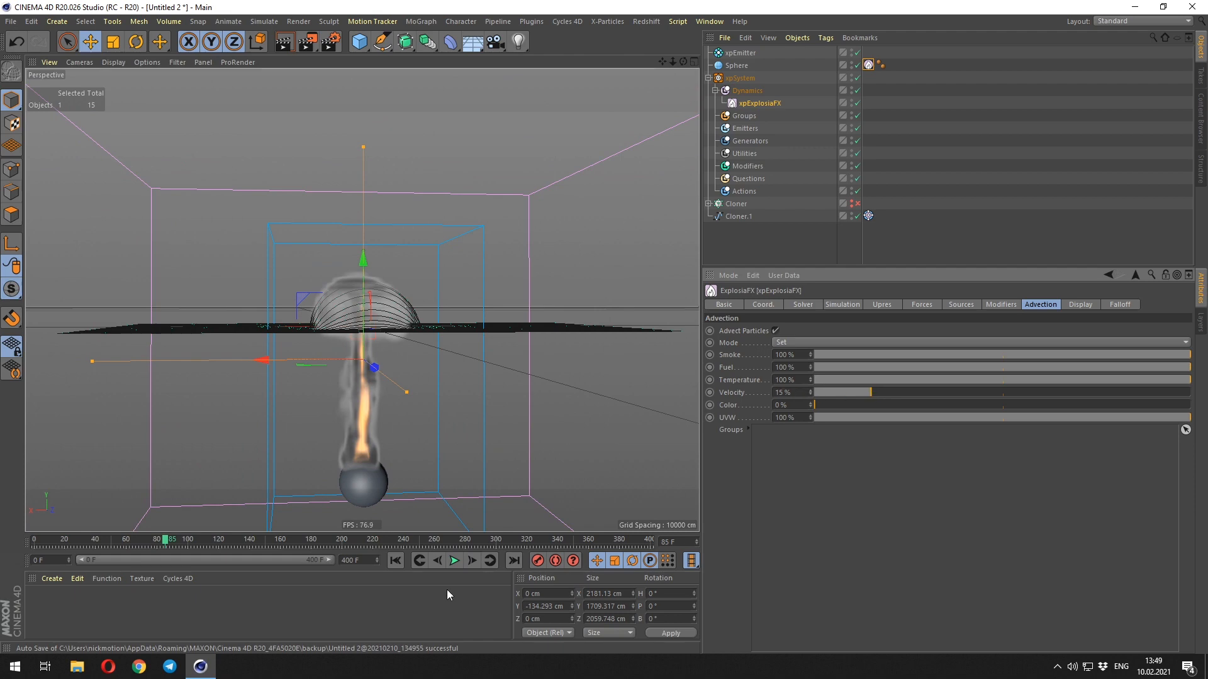
left_click(454, 561)
left_click_drag(469, 422, 419, 425, "alt")
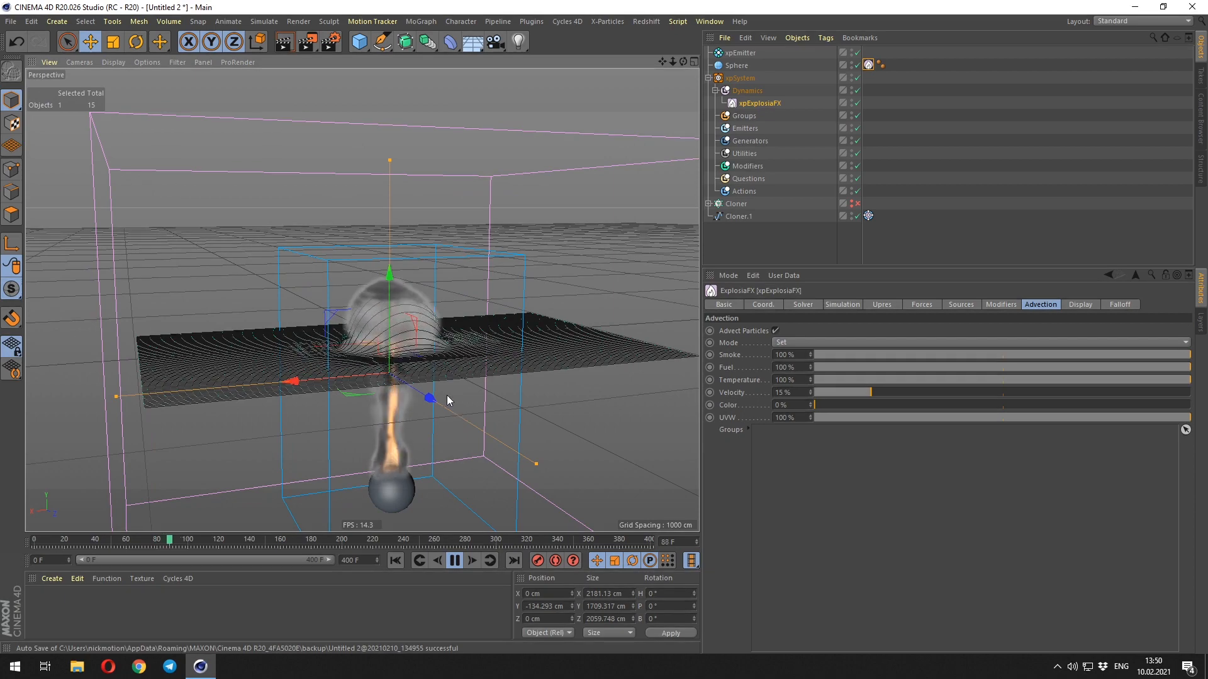
left_click_drag(313, 302, 378, 297, "alt")
- Set the xpExplosiaFX advection Velocity to 5% and replay the simulation from the start at several angles
left_click(833, 393)
key("shift+f")
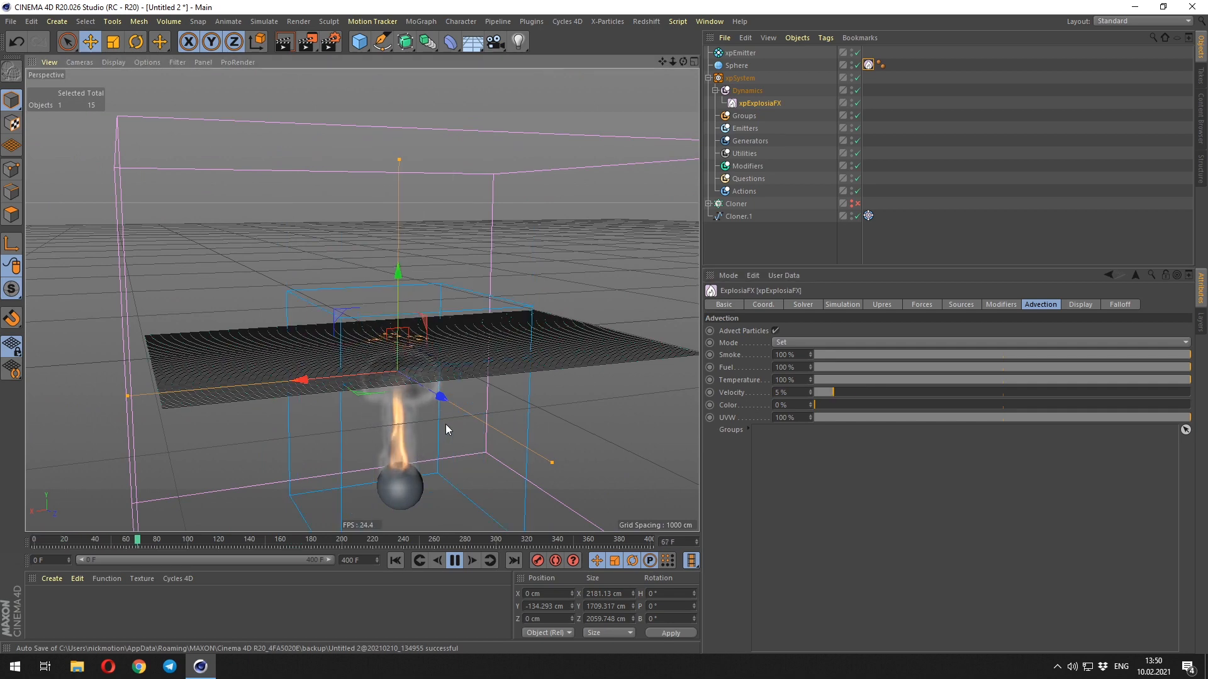
left_click_drag(446, 424, 381, 341, "alt")
right_click_drag(382, 341, 410, 270, "alt")
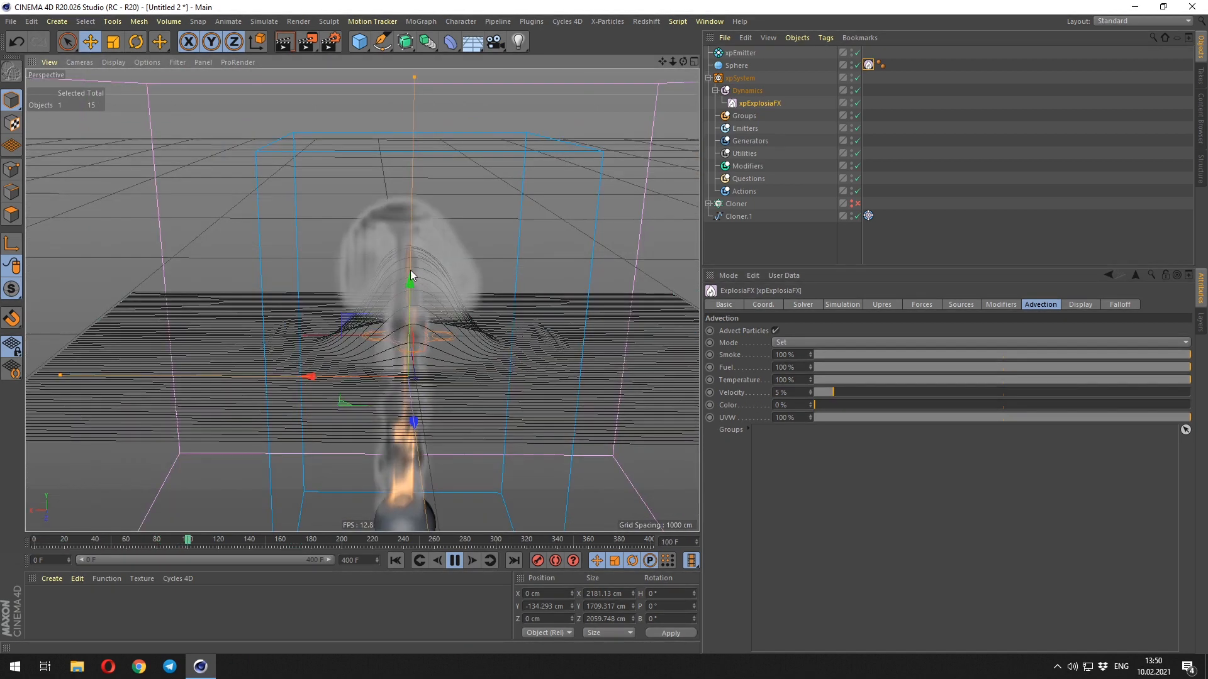
left_click_drag(410, 270, 440, 315, "alt")
key("shift+f")
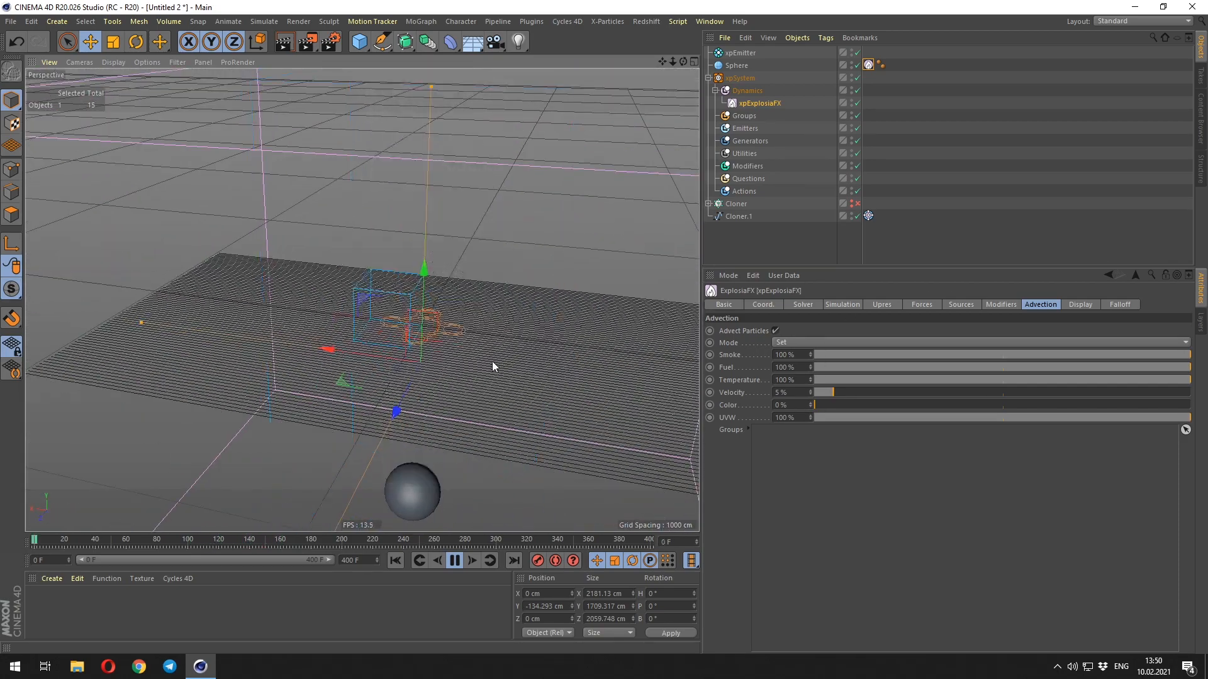
left_click_drag(493, 359, 270, 315, "alt")
left_click(463, 563)
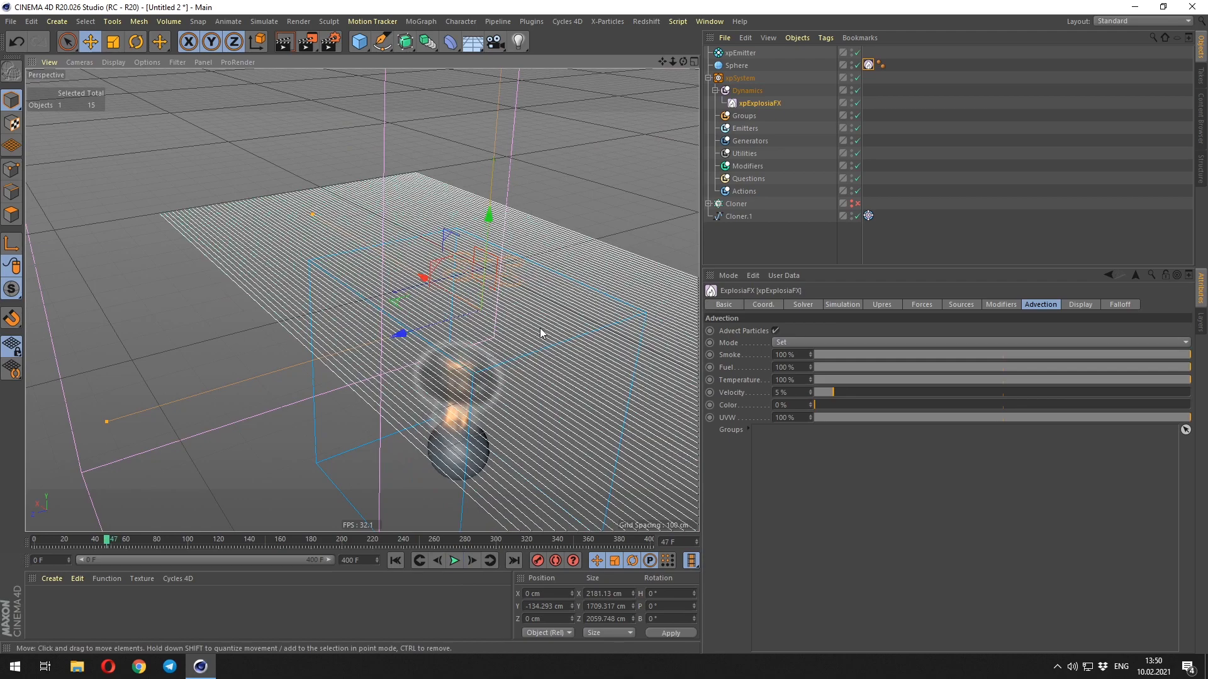
scroll(381, 369, "down", 5)
left_click_drag(418, 390, 407, 415, "alt")
left_click(468, 444)
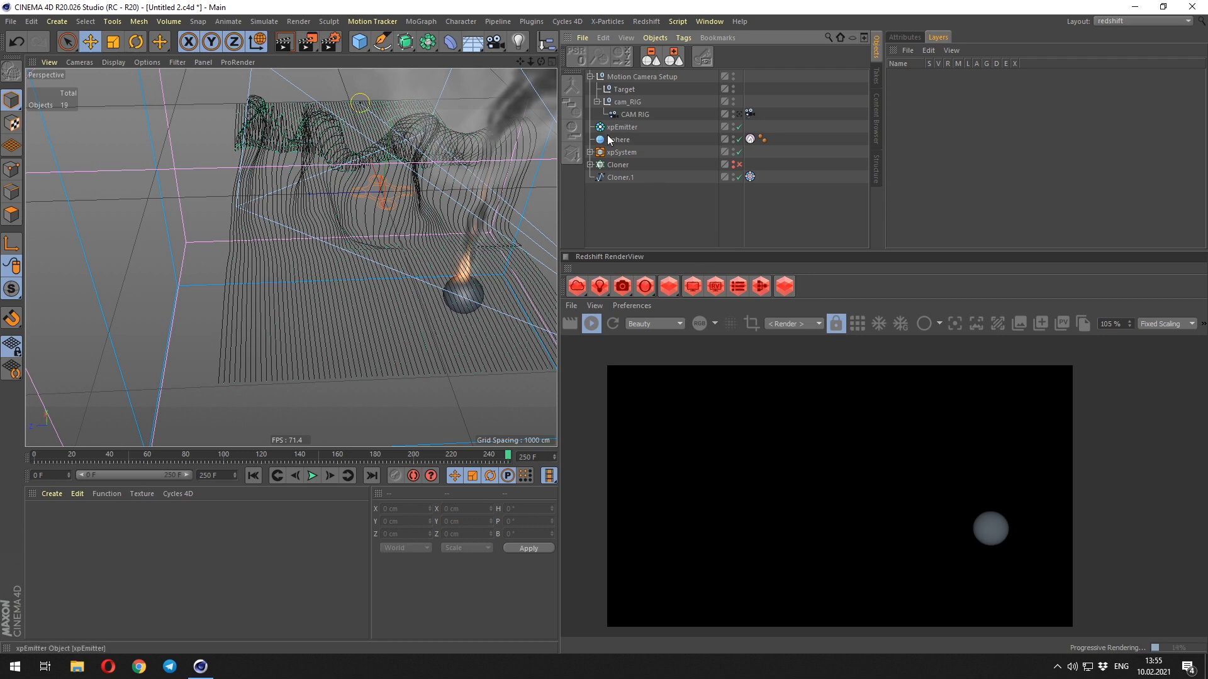
- Hide the Sphere in both the viewport and the render
left_click(609, 140)
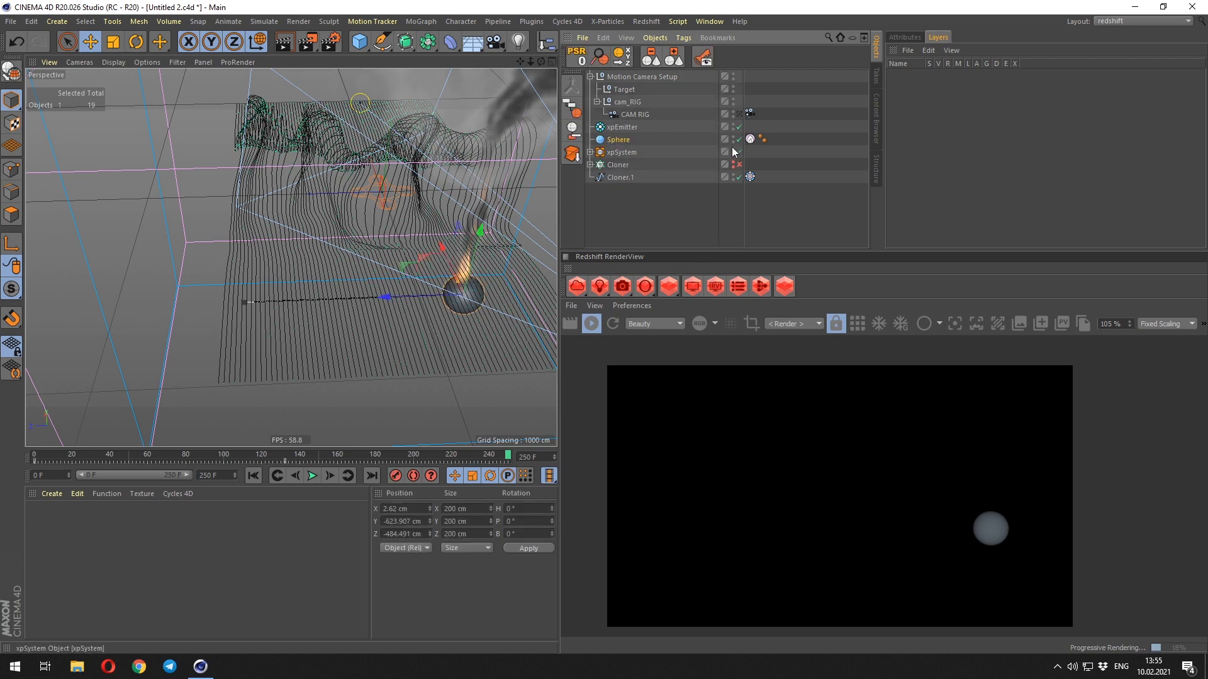
left_click(733, 144)
left_click(690, 226)
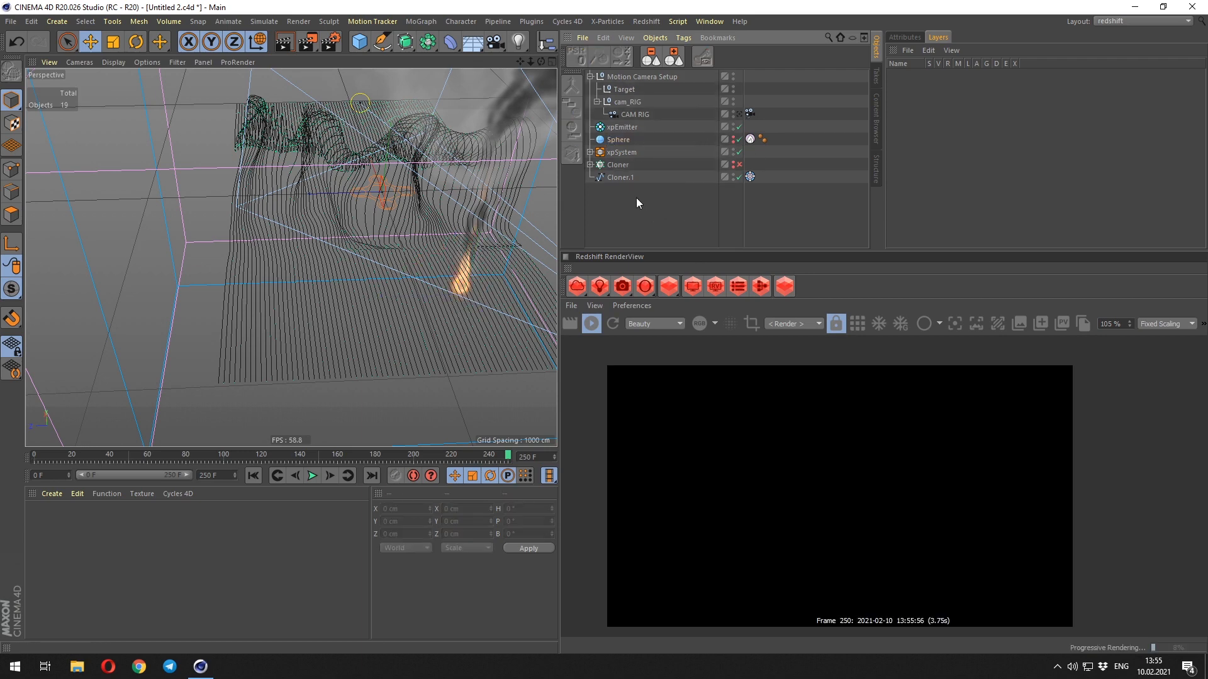
- Add a Redshift Object tag to Cloner.1 and set its Curve mode to Capsules
right_click(614, 180)
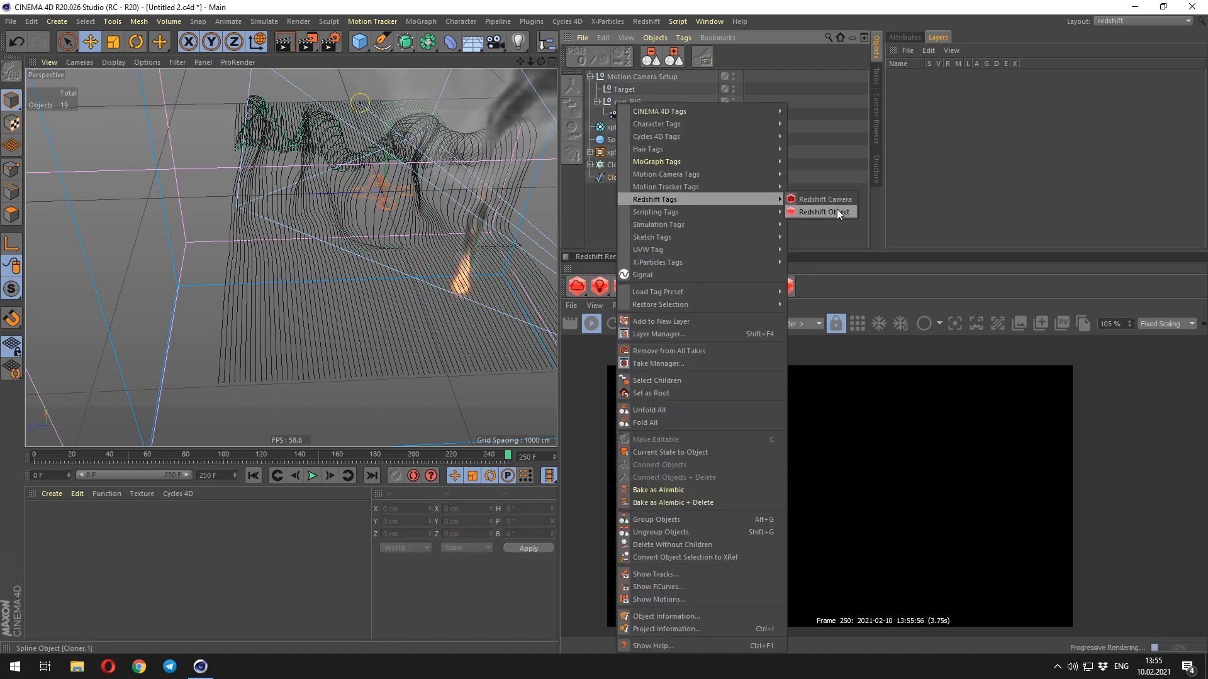
left_click(818, 211)
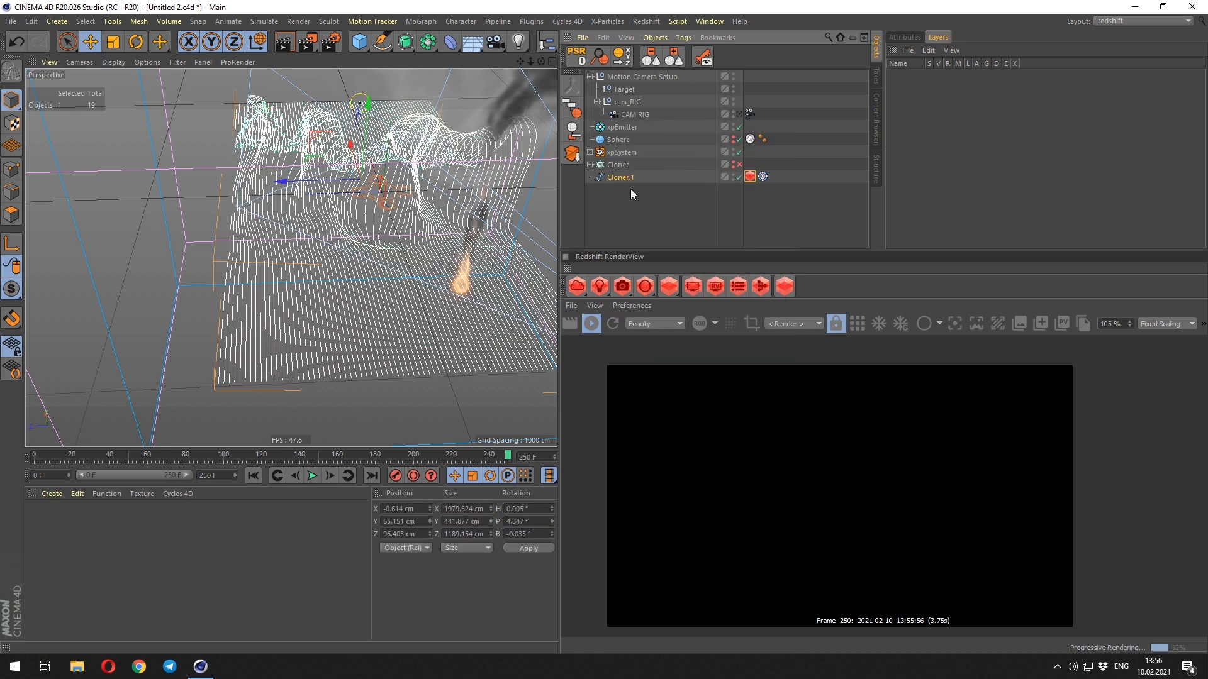
left_click(902, 35)
left_click(994, 116)
left_click(1003, 180)
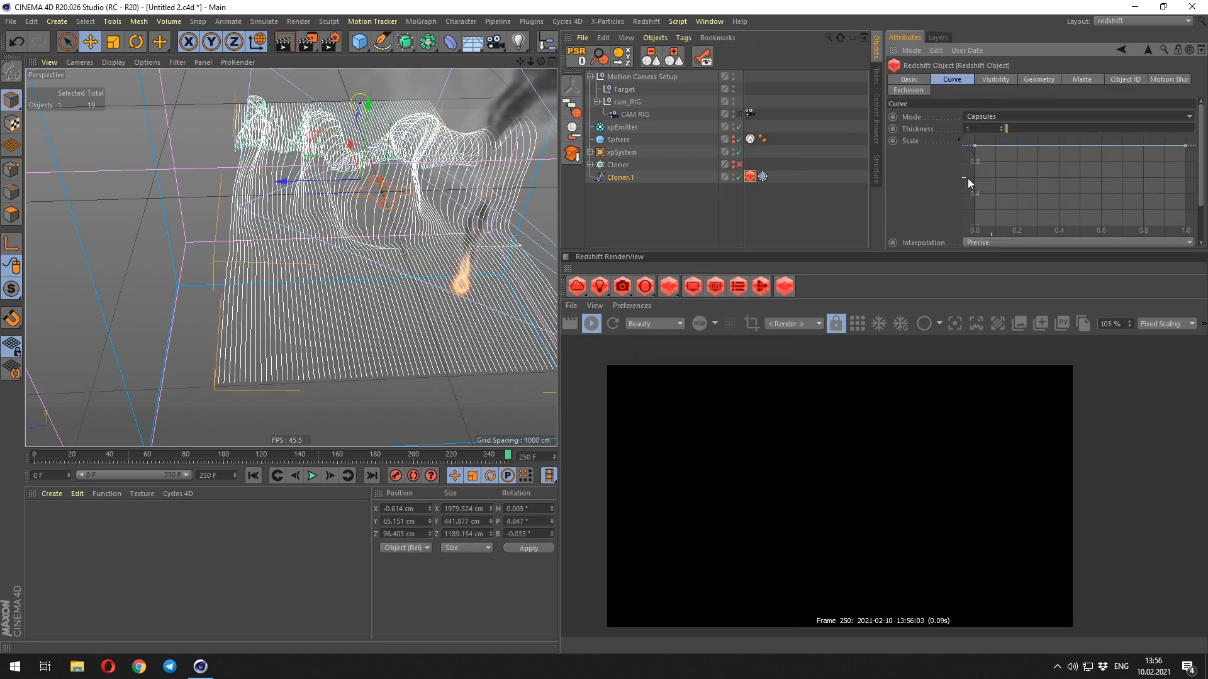
left_click(792, 221)
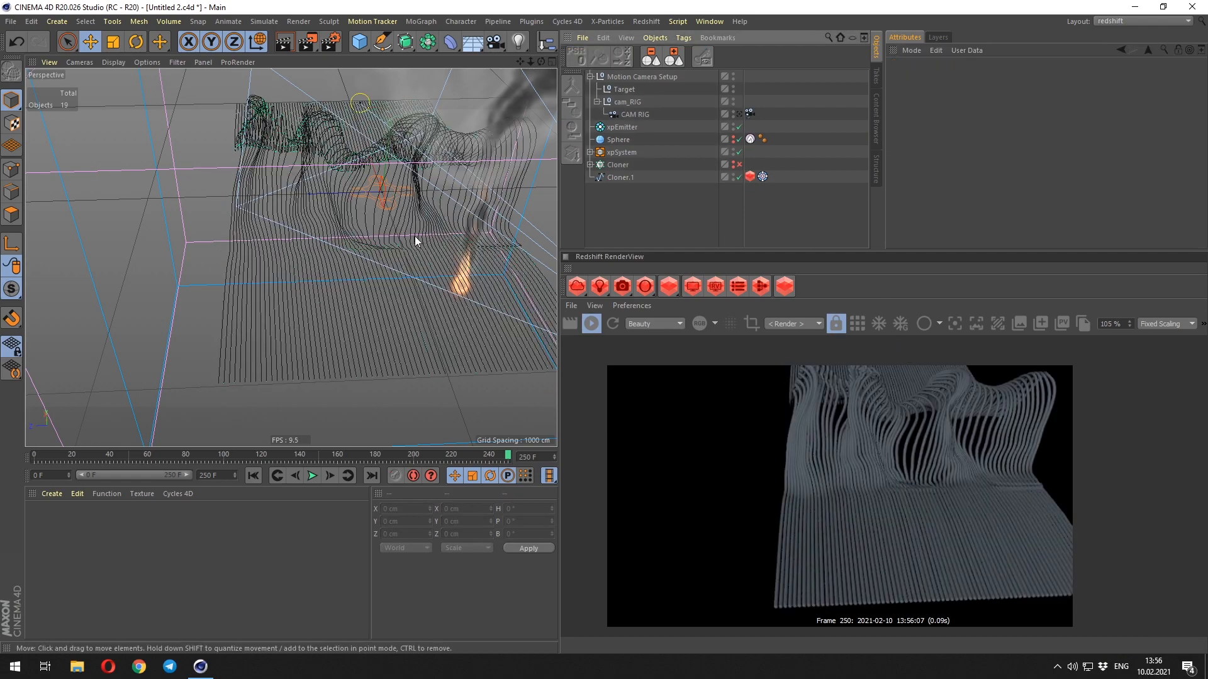
- Return the timeline to frame 0, create a new Redshift material and name it wires
left_click_drag(415, 240, 295, 276, "alt")
key("shift+f")
left_click(78, 492)
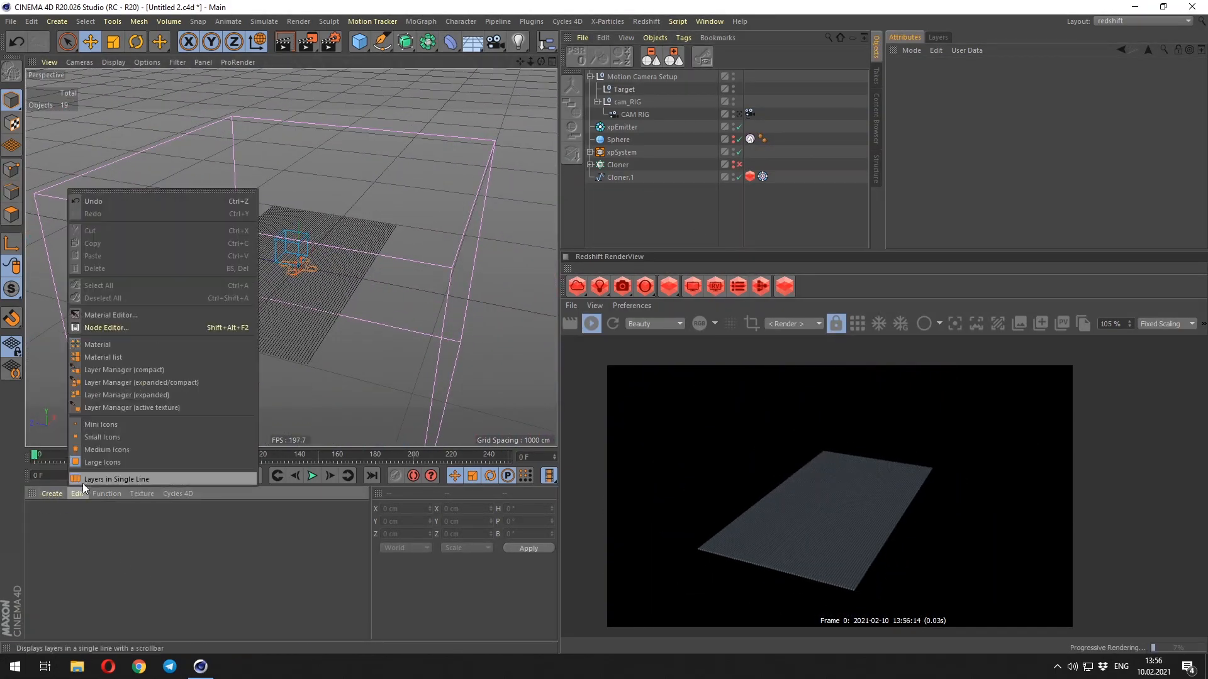
left_click(52, 496)
left_click(52, 496)
mouse_move(138, 360)
left_click(264, 364)
double_click(54, 562)
type("wirs")
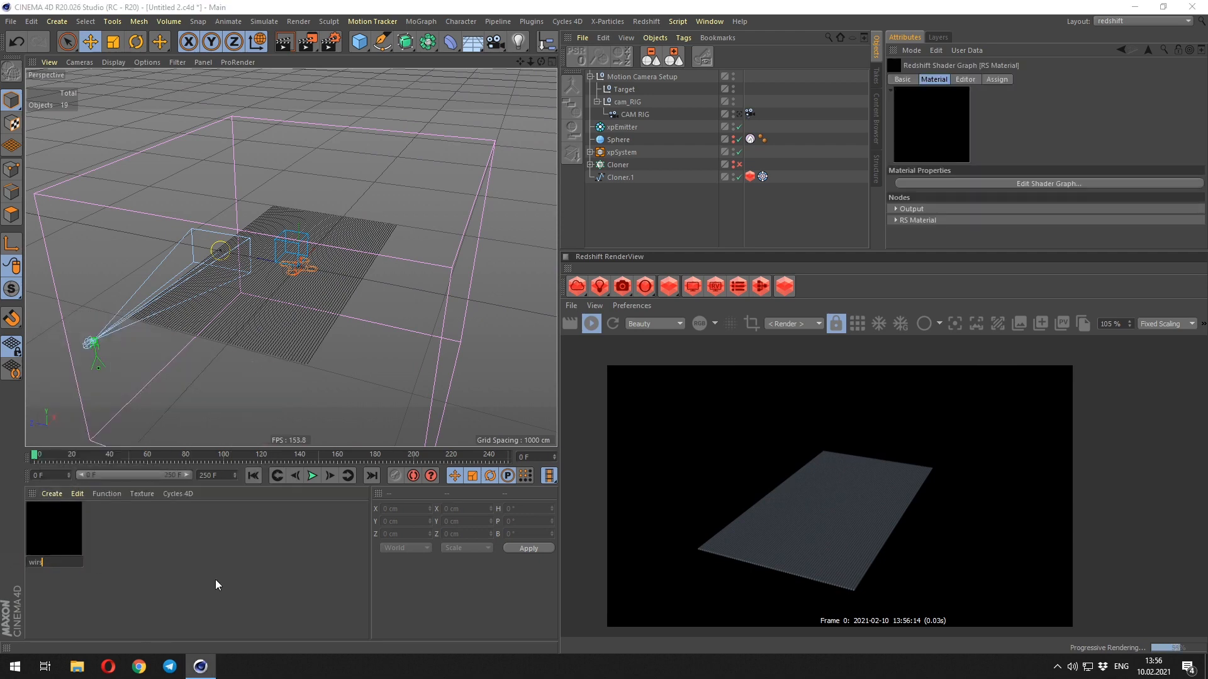
key("BackSpace")
type("es")
key("Return")
- Duplicate the wires material and name the copy bg
left_click_drag(54, 529, 120, 535, "ctrl")
double_click(113, 562)
type("bg")
- Add a Plane oriented along the X axis with one width segment and one height segment
left_click(359, 42)
left_click(472, 81)
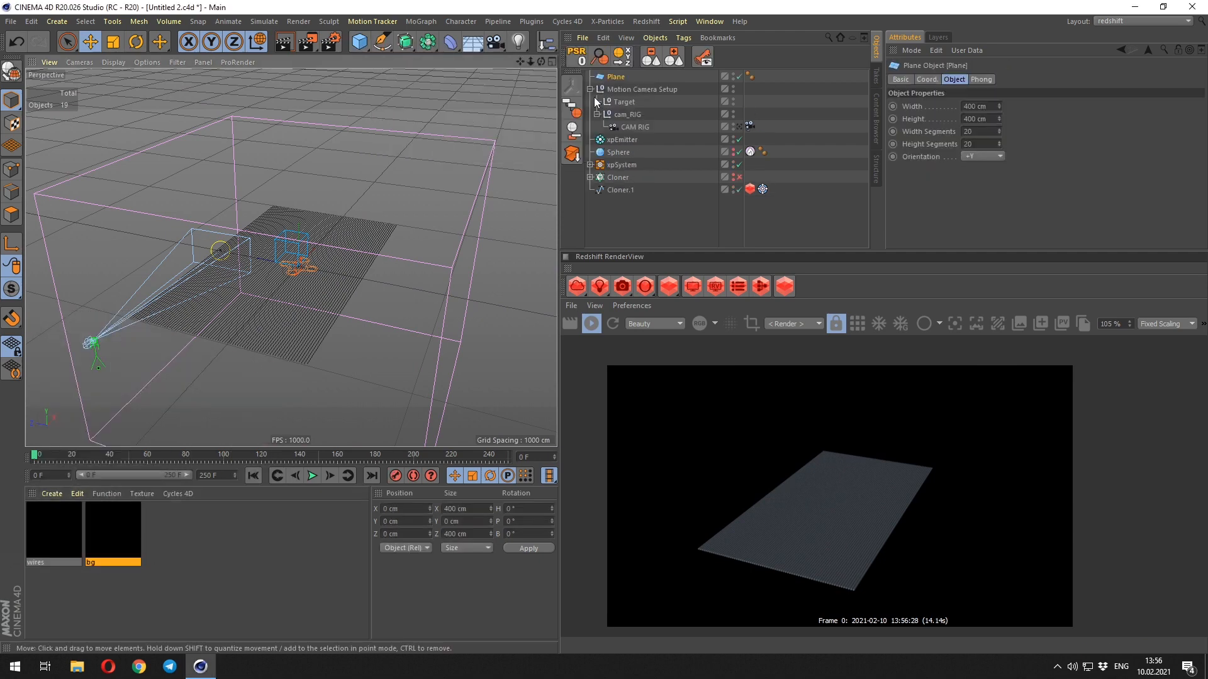
scroll(290, 340, "up", 1)
scroll(984, 155, "down", 2)
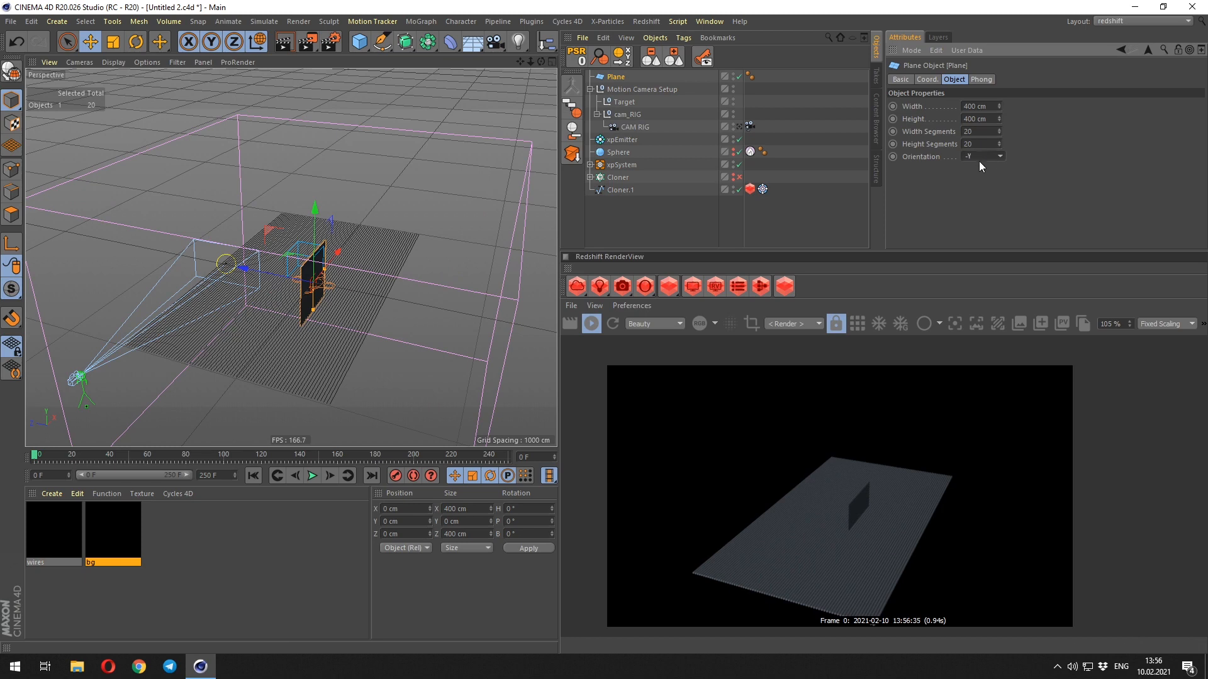
left_click(722, 209)
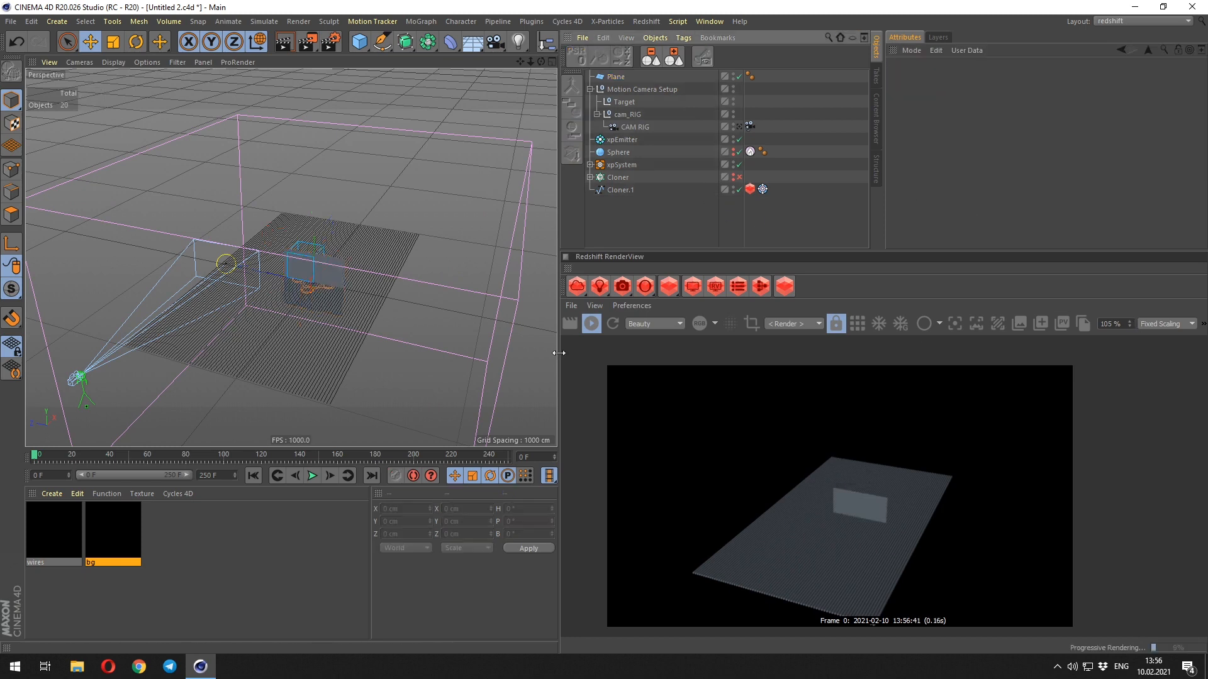
left_click_drag(559, 353, 429, 353)
left_click_drag(429, 237, 558, 237)
scroll(352, 258, "up", 2)
left_click(356, 257)
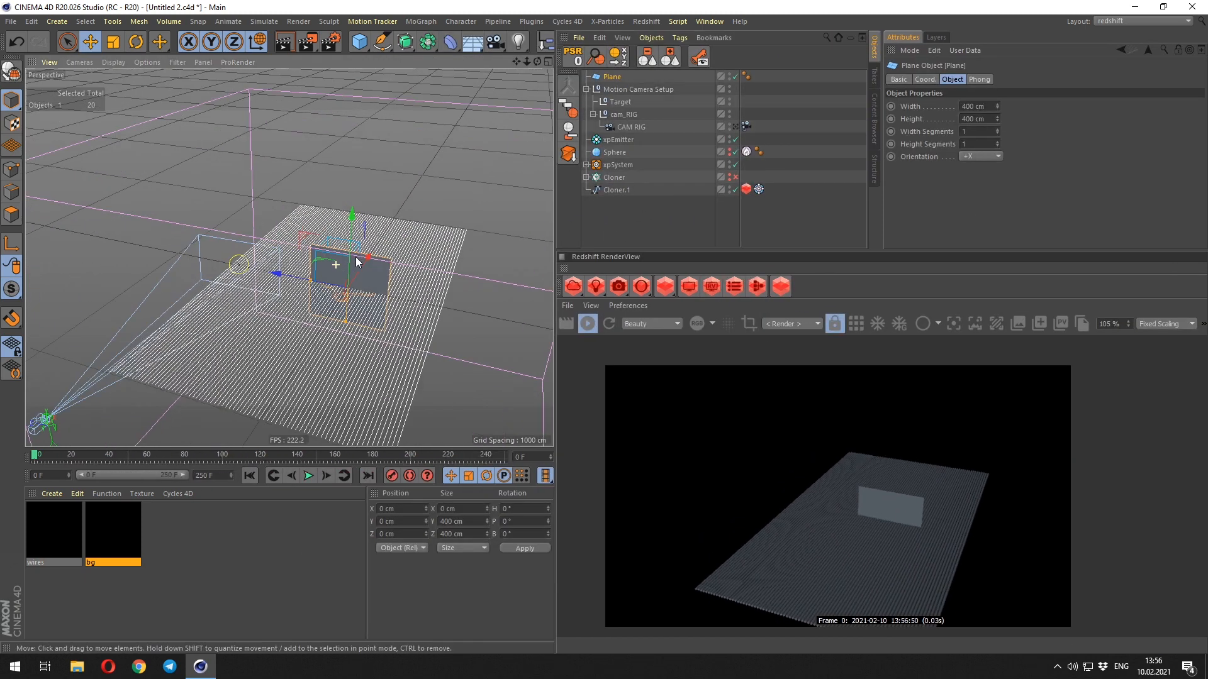
- Scale the plane up into a large wall and move it back along the far side of the line sheet
key("t")
key("e")
left_click_drag(356, 256, 417, 200)
left_click_drag(323, 211, 247, 201)
- Set the Redshift RenderView camera to CAM RIG and move the timeline to frame 187
left_click(792, 323)
left_click(787, 351)
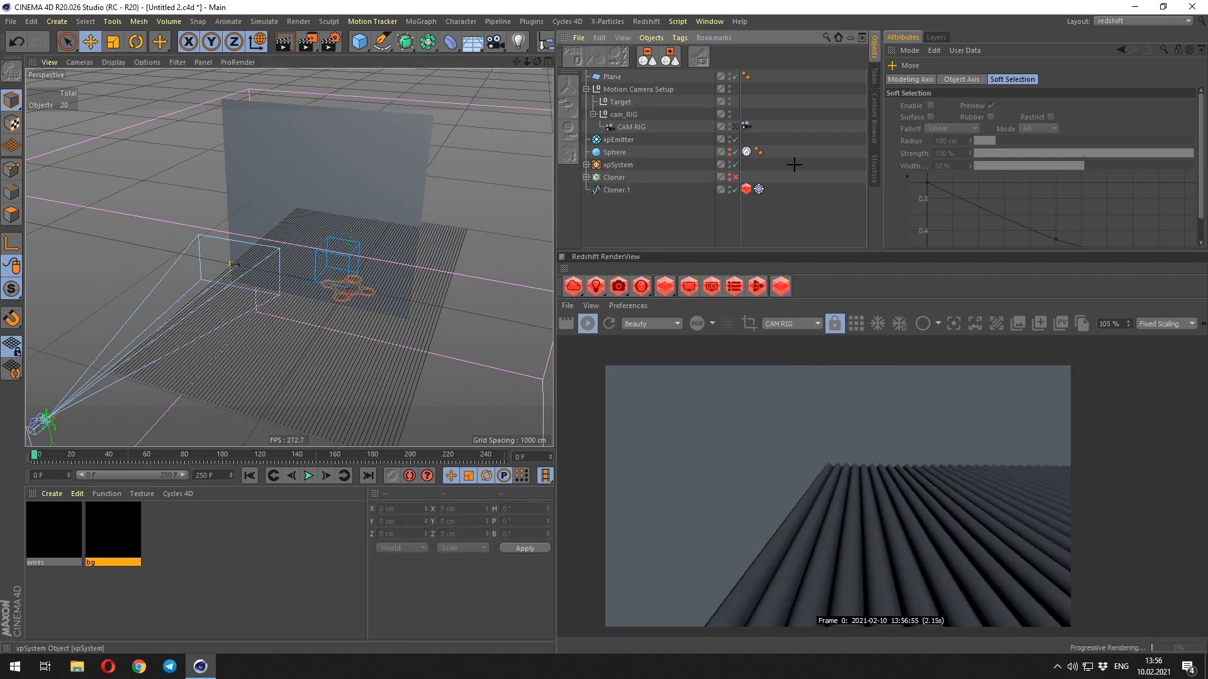
left_click(746, 189)
left_click_drag(80, 456, 385, 458)
scroll(969, 136, "up", 3)
left_click(667, 232)
- Move the Plane farther behind the lines and enlarge it to cover the camera's background
left_click(612, 77)
left_click_drag(229, 200, 152, 187)
left_click_drag(314, 311, 313, 357)
left_click_drag(248, 201, 278, 206)
- Apply the bg material to the Plane and the wires material to Cloner.1
left_click_drag(113, 530, 508, 151)
left_click_drag(54, 530, 622, 191)
- Shift the backdrop Plane and resize it to about 3249 cm wide by 3943 cm high
left_click(611, 77)
left_click_drag(182, 190, 110, 180)
left_click_drag(340, 360, 338, 405)
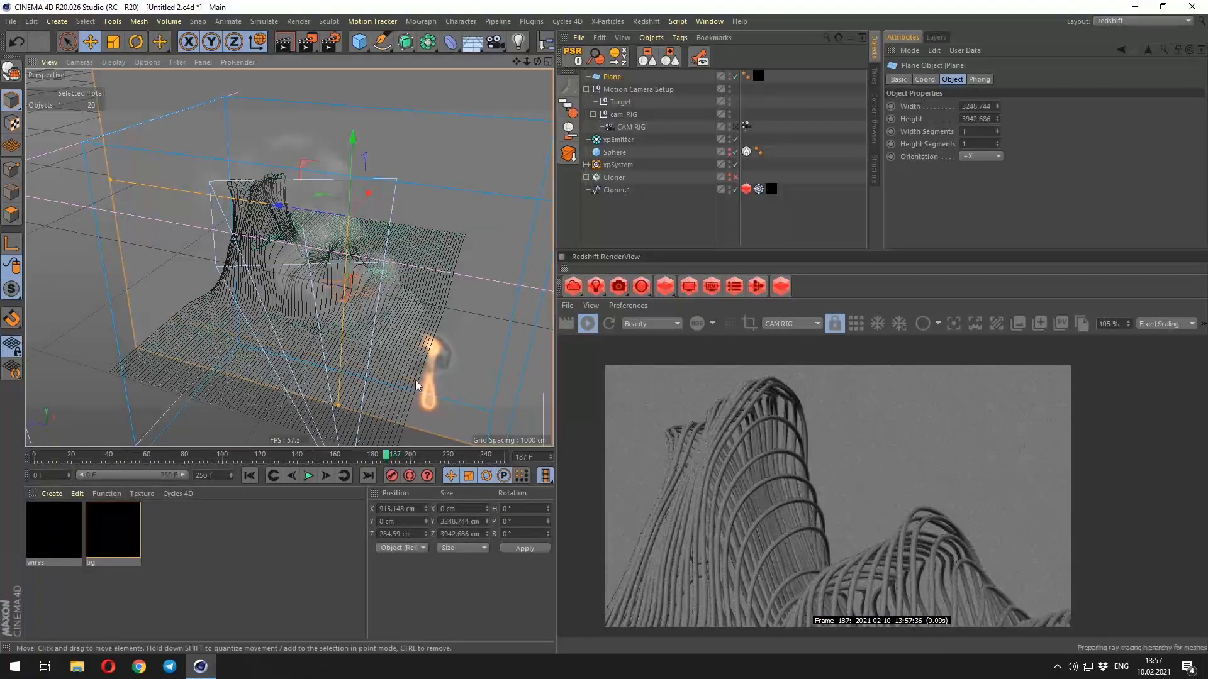
- Add a Redshift dome light and, switching to Adobe Bridge, load surgery_8k.hdr as its dome map
left_click(596, 287)
left_click(635, 313)
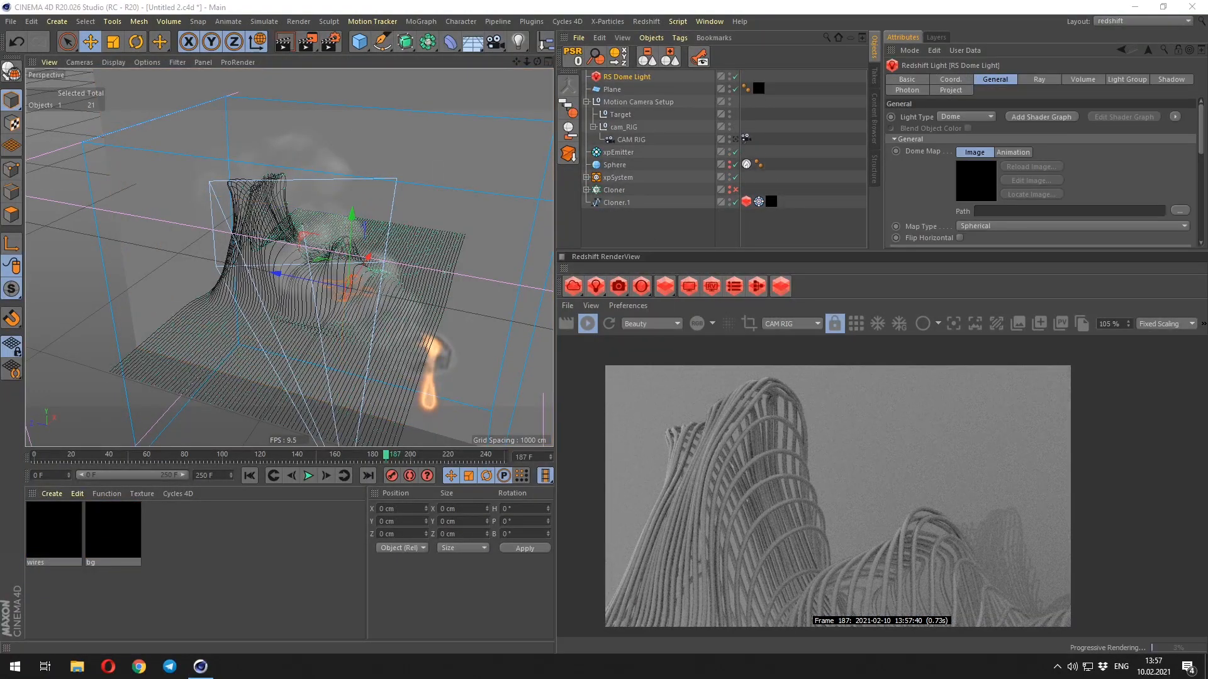
key("alt+Tab")
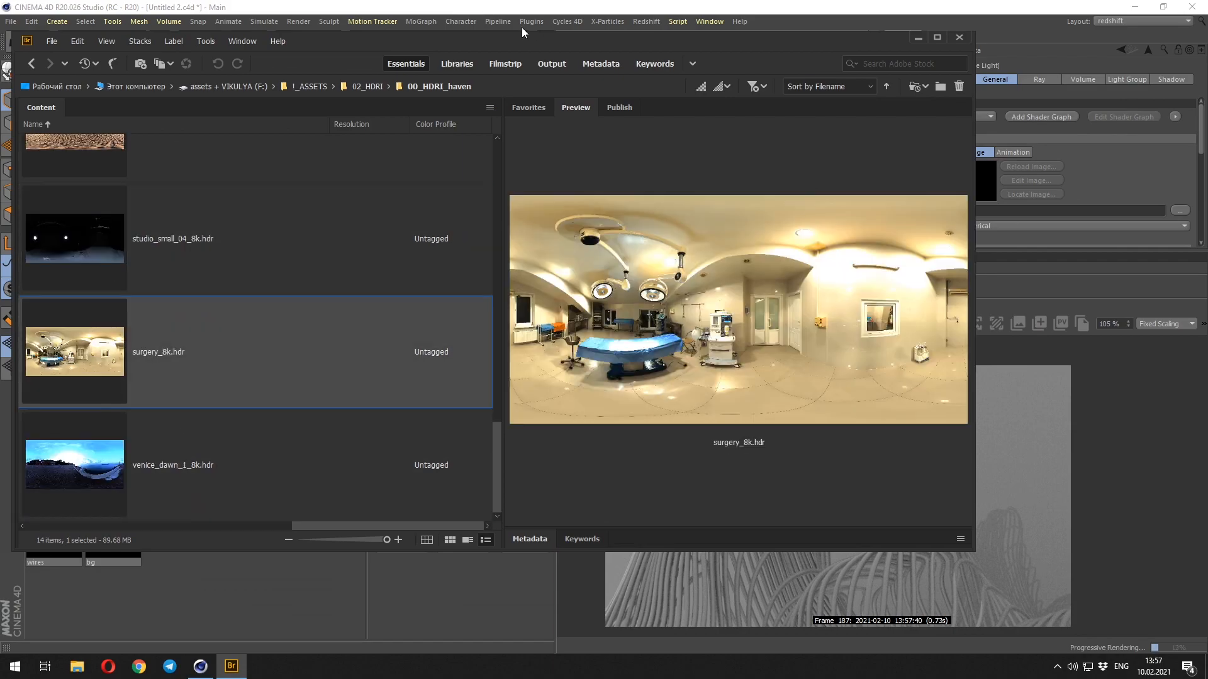
left_click_drag(107, 393, 1007, 211)
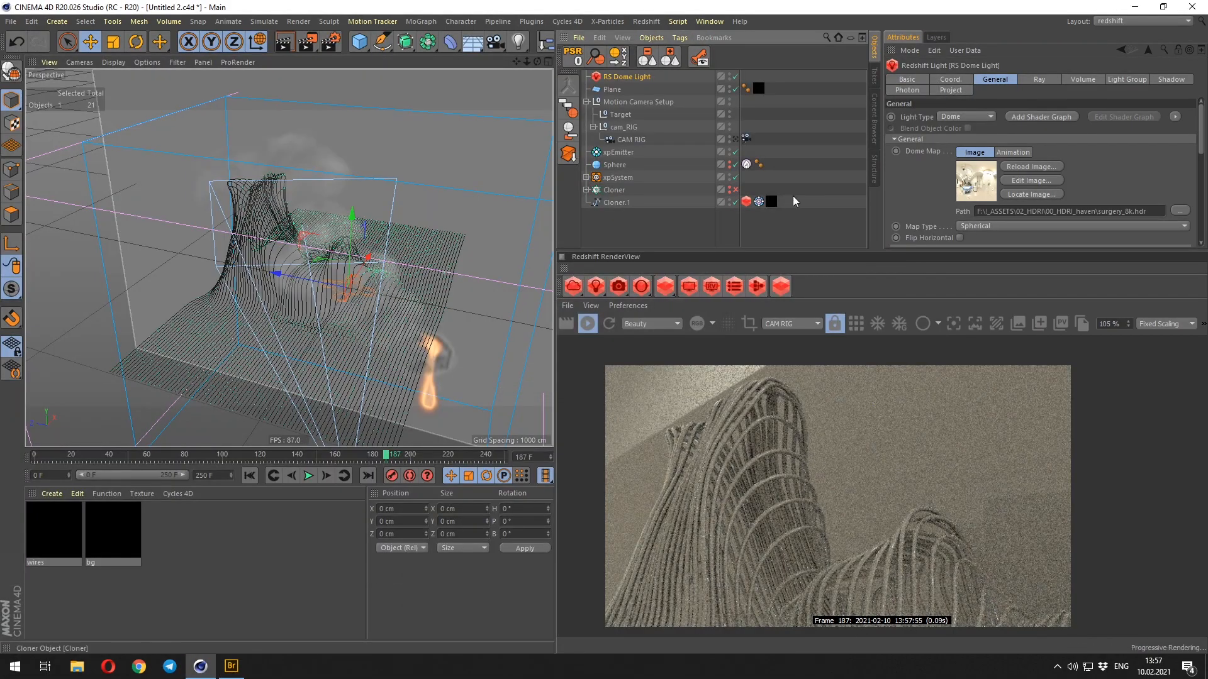
left_click(793, 197)
- Give the bg material a saturated blue diffuse color, a reflection weight of 0.356 and a reflection roughness of 0.383
double_click(113, 531)
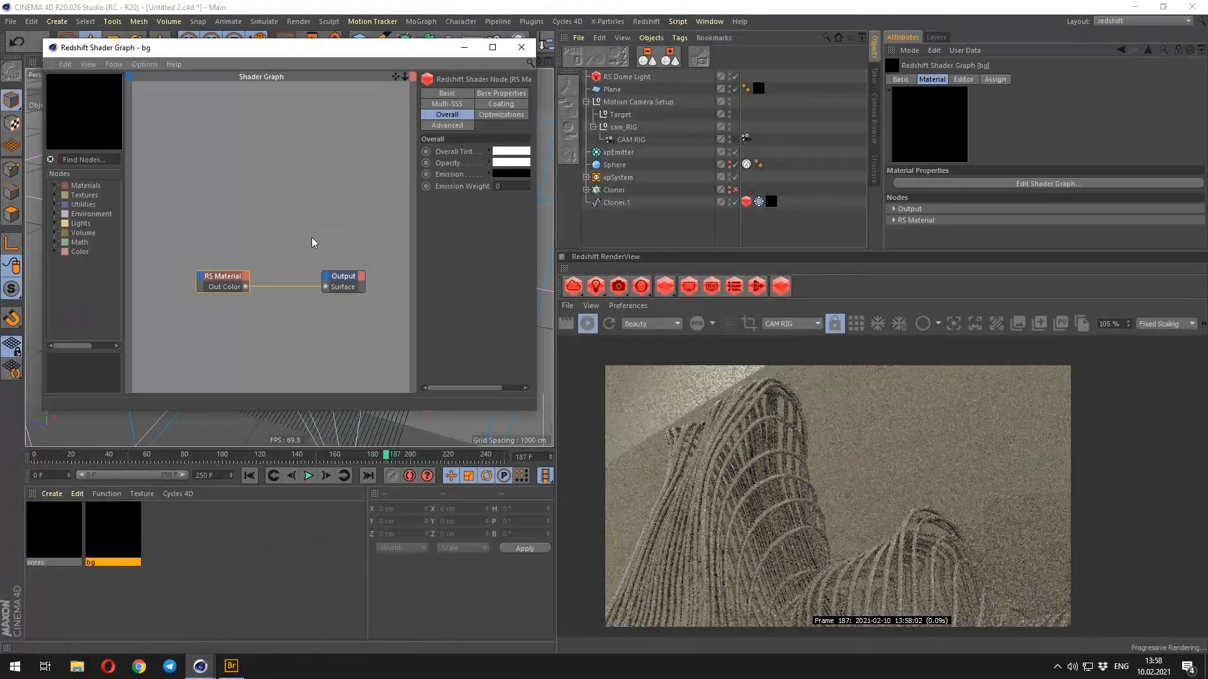
left_click(197, 277)
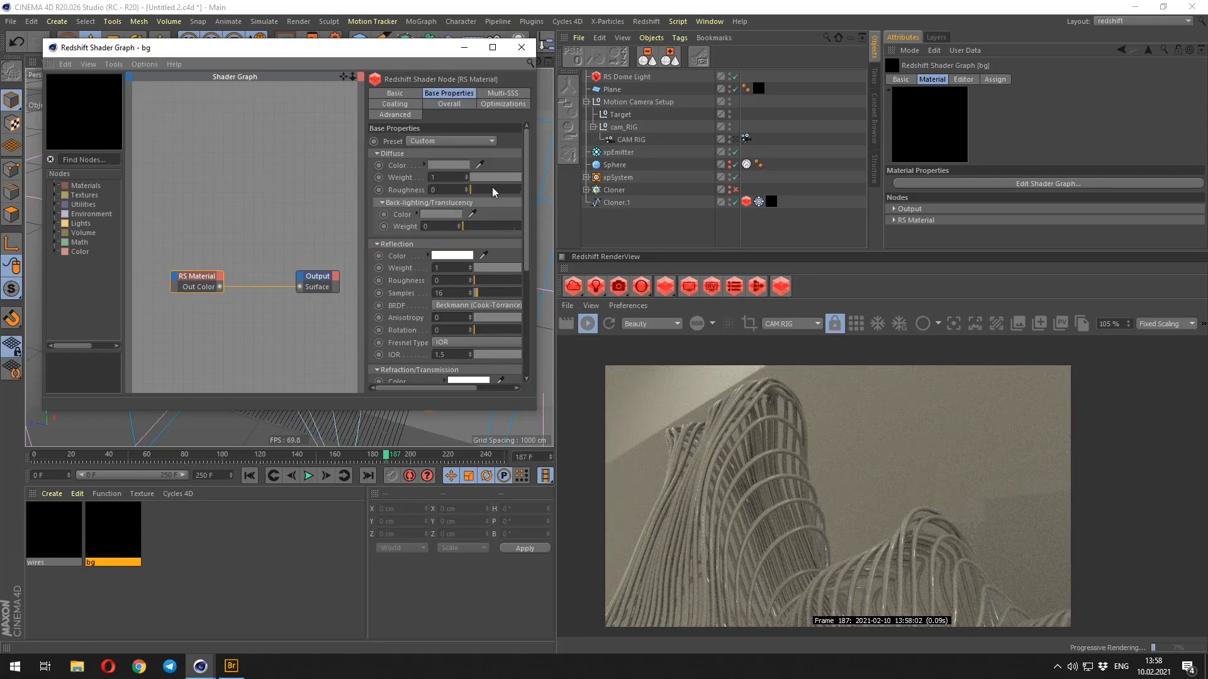
left_click(448, 165)
left_click(426, 208)
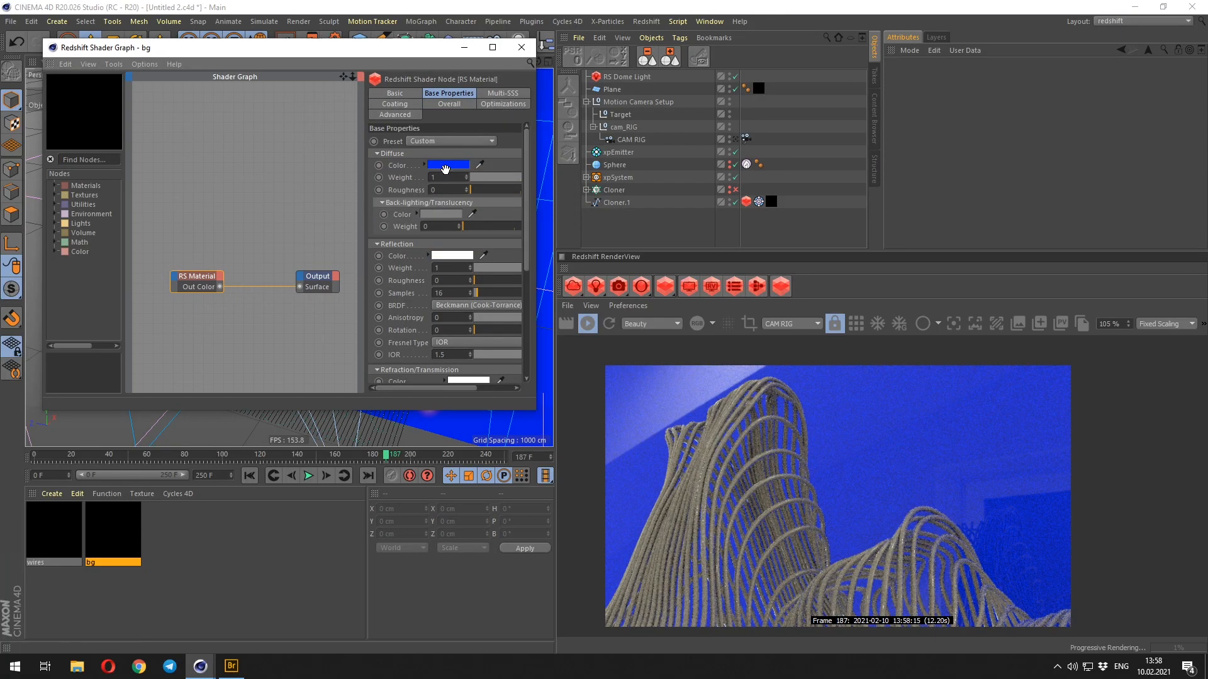
left_click(444, 165)
left_click_drag(502, 164, 505, 164)
left_click(430, 212)
left_click_drag(512, 269, 513, 282)
- Set the wires material's diffuse color to a saturated orange and close its shader graph
left_click(72, 544)
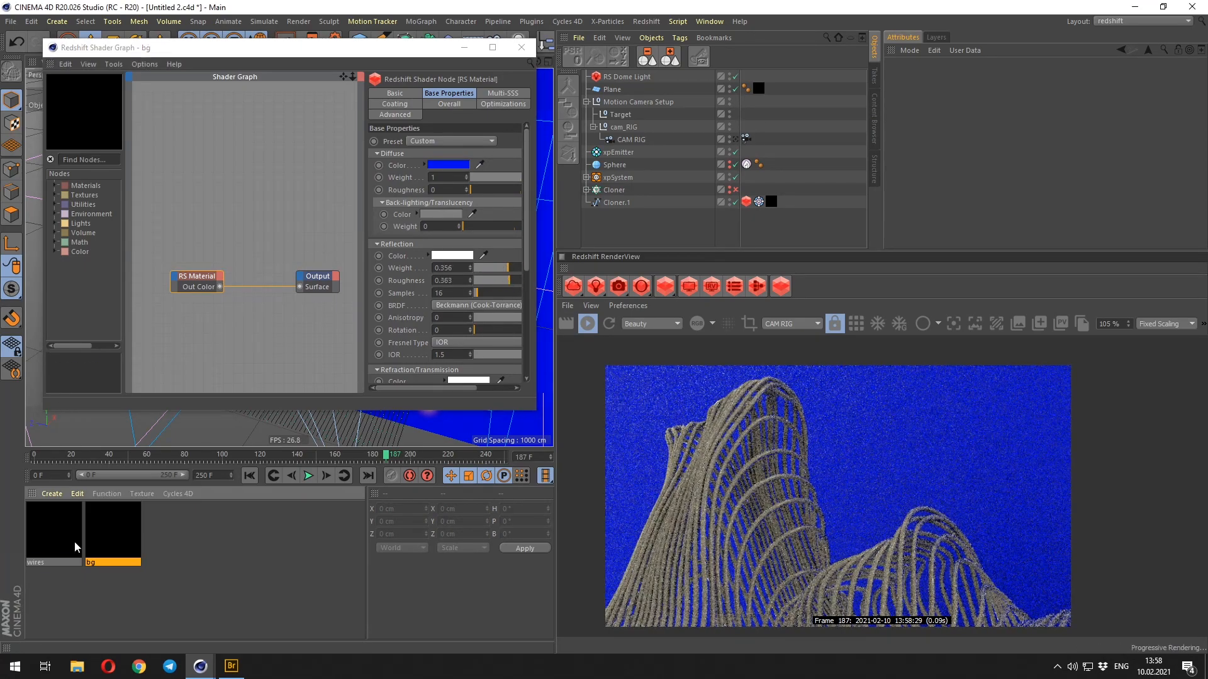
left_click(445, 165)
left_click_drag(403, 164, 374, 165)
left_click(432, 211)
left_click(434, 168)
left_click(413, 212)
left_click(522, 47)
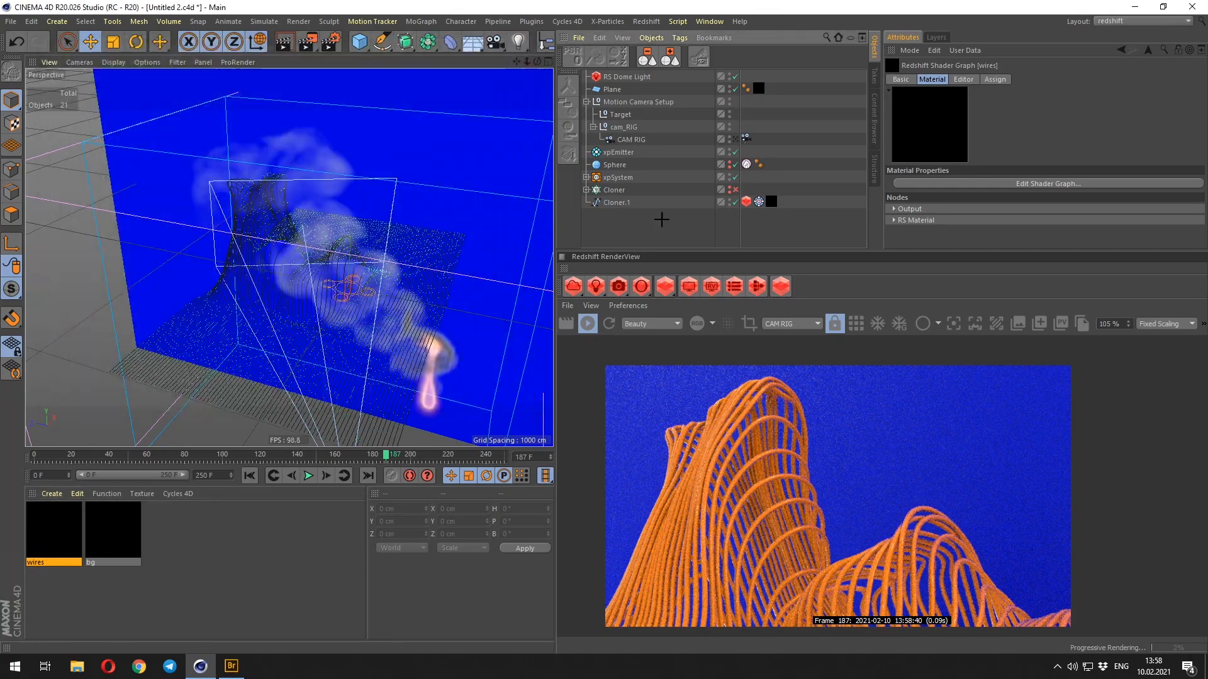
- Collapse the Motion Camera Setup hierarchy and lower the RS Dome Light's exposure to -2.74
scroll(821, 434, "down", 2)
scroll(818, 466, "up", 3)
scroll(817, 465, "down", 2)
left_click(585, 102)
left_click(626, 76)
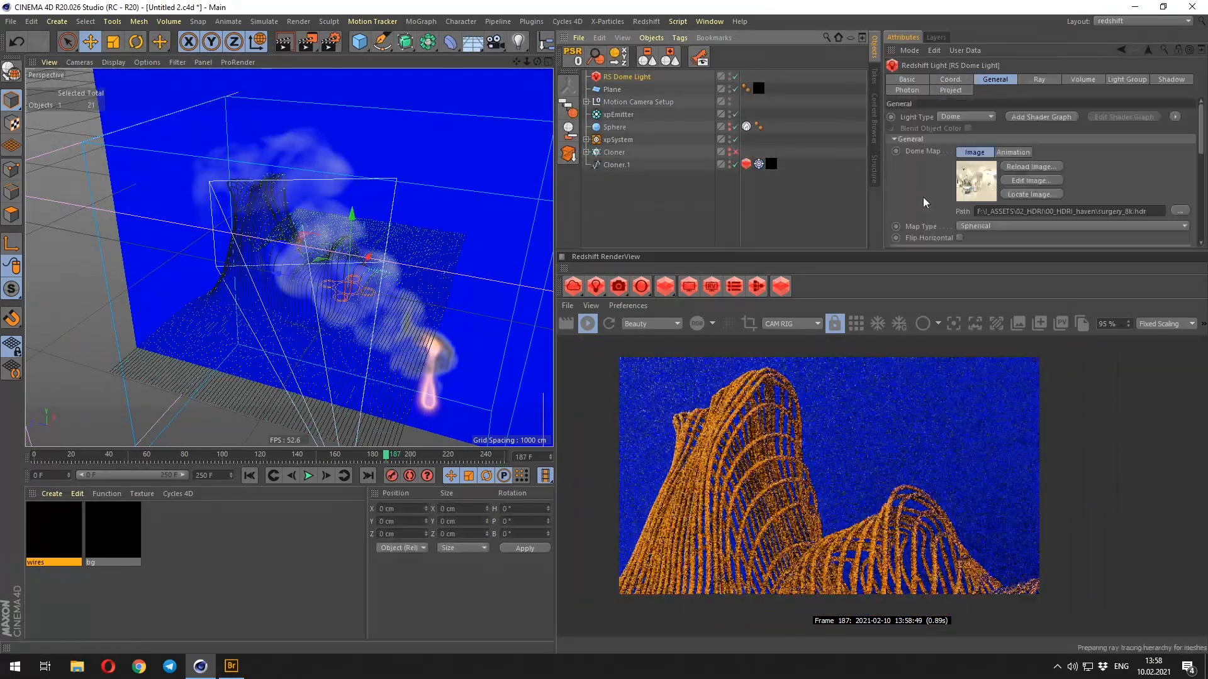
left_click_drag(1087, 186, 1058, 187)
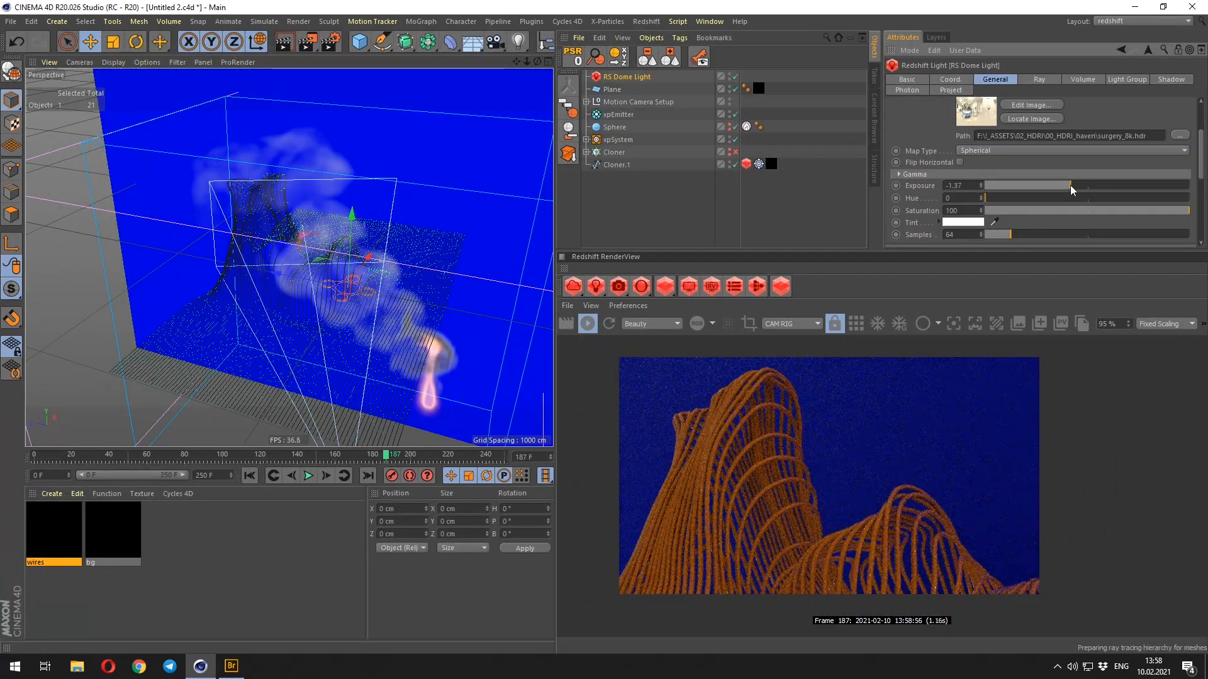
left_click(696, 204)
left_click(632, 76)
scroll(944, 184, "down", 3)
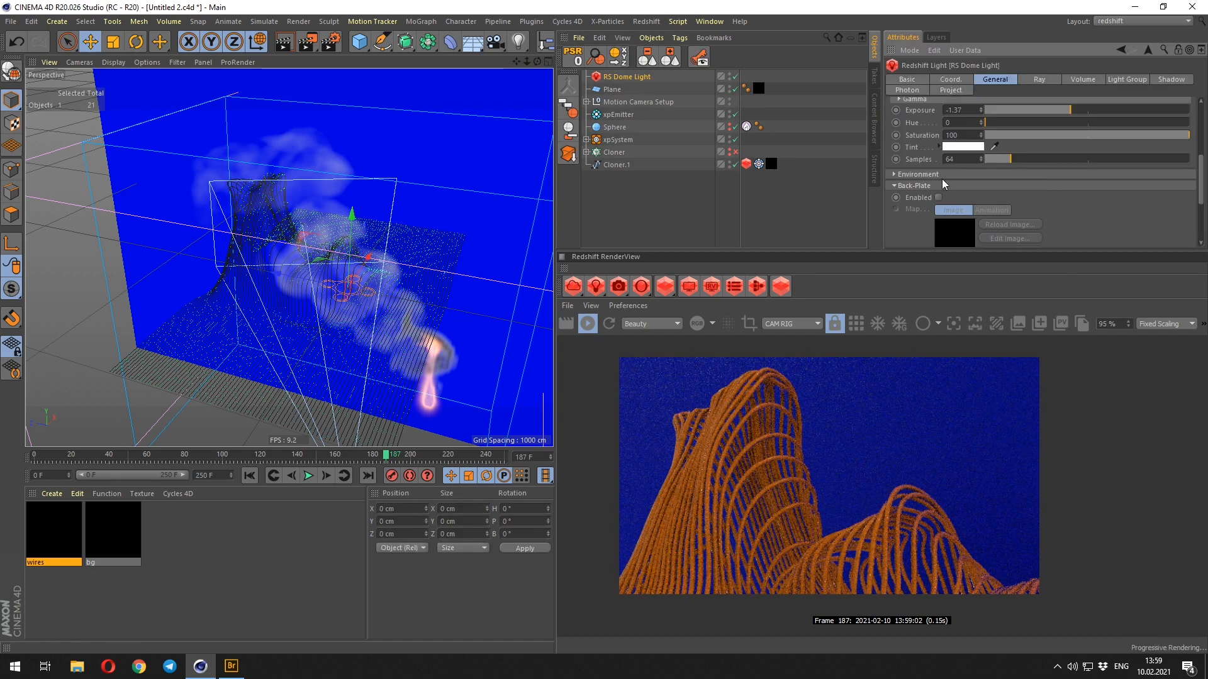
left_click_drag(1052, 117, 1055, 118)
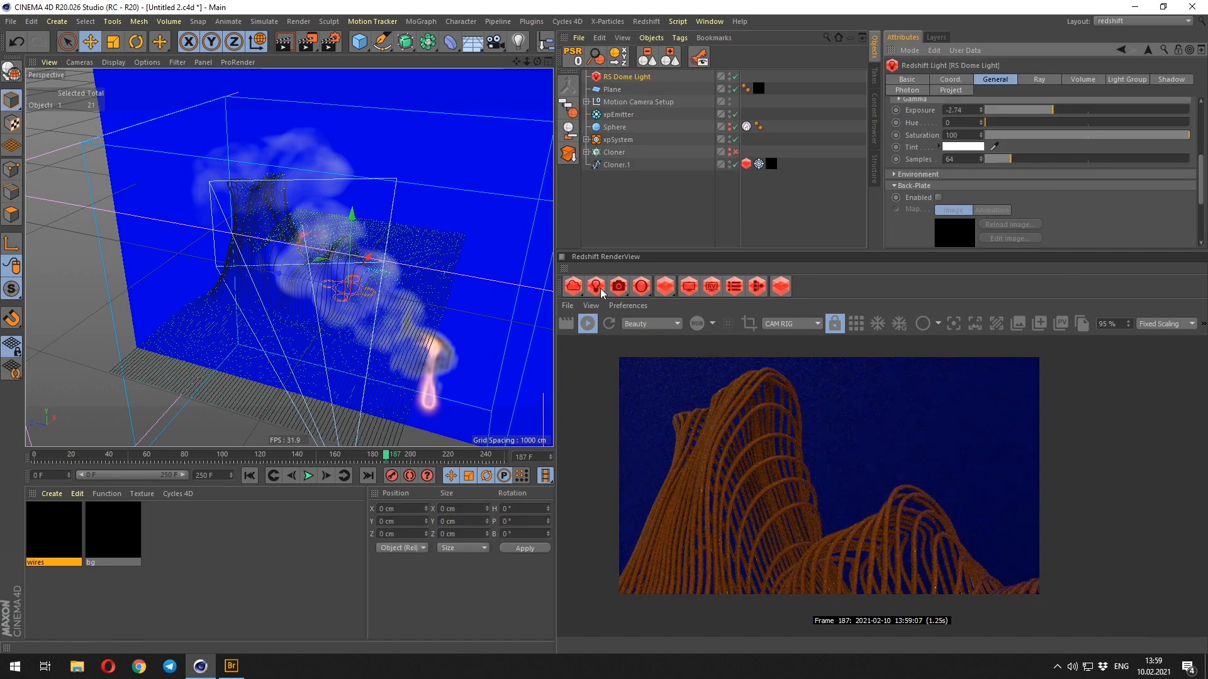
- Add a Redshift area light and, looking through it as the active camera, aim it down at the lines from above
left_click(598, 289)
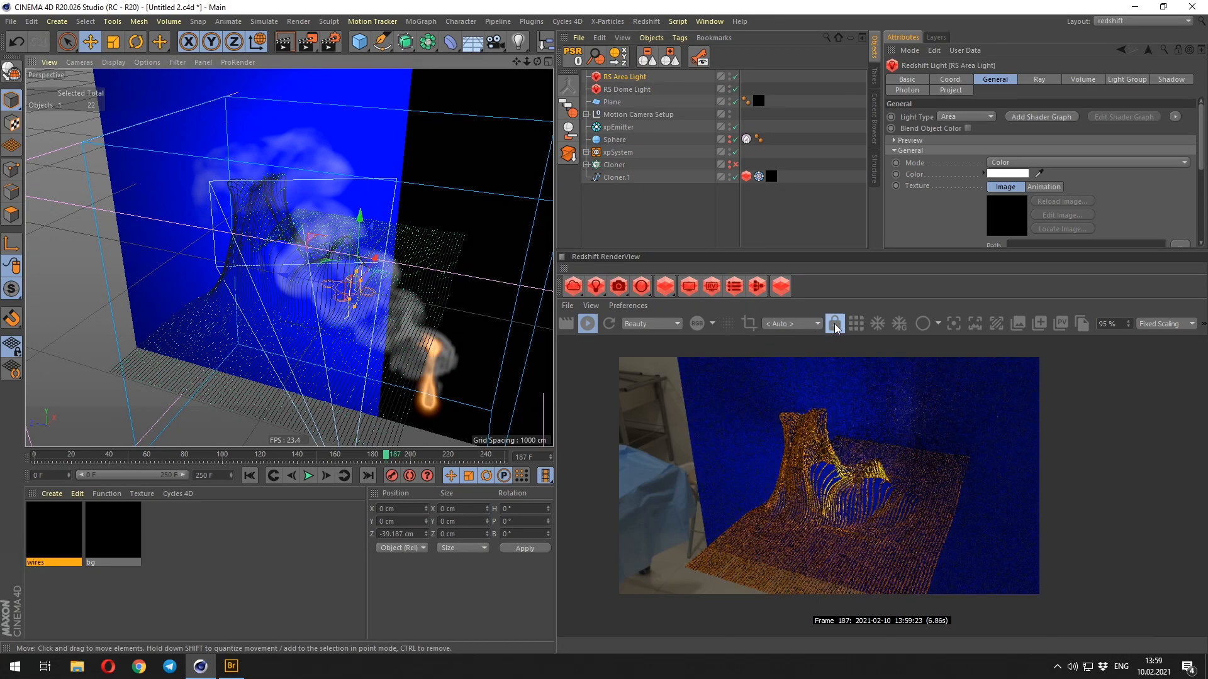
left_click(780, 199)
left_click_drag(362, 245, 432, 296, "alt")
left_click(624, 77)
left_click(80, 62)
left_click(112, 109)
mouse_move(289, 258)
left_mouse_down("alt")
mouse_move(334, 318)
mouse_move(309, 275)
mouse_move(296, 280)
mouse_move(302, 264)
left_mouse_up("alt")
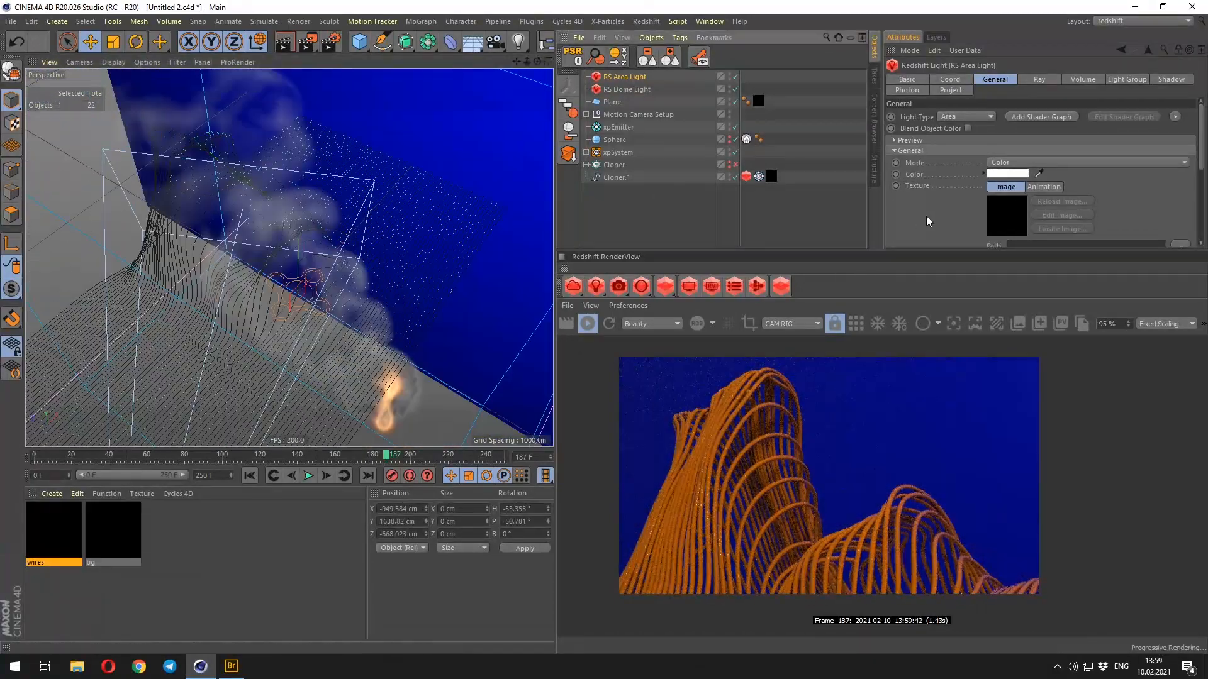
- Narrow the area light's Spread and set its Intensity Multiplier to 34.57
scroll(931, 220, "down", 5)
left_click_drag(900, 251, 901, 283)
left_click(913, 274)
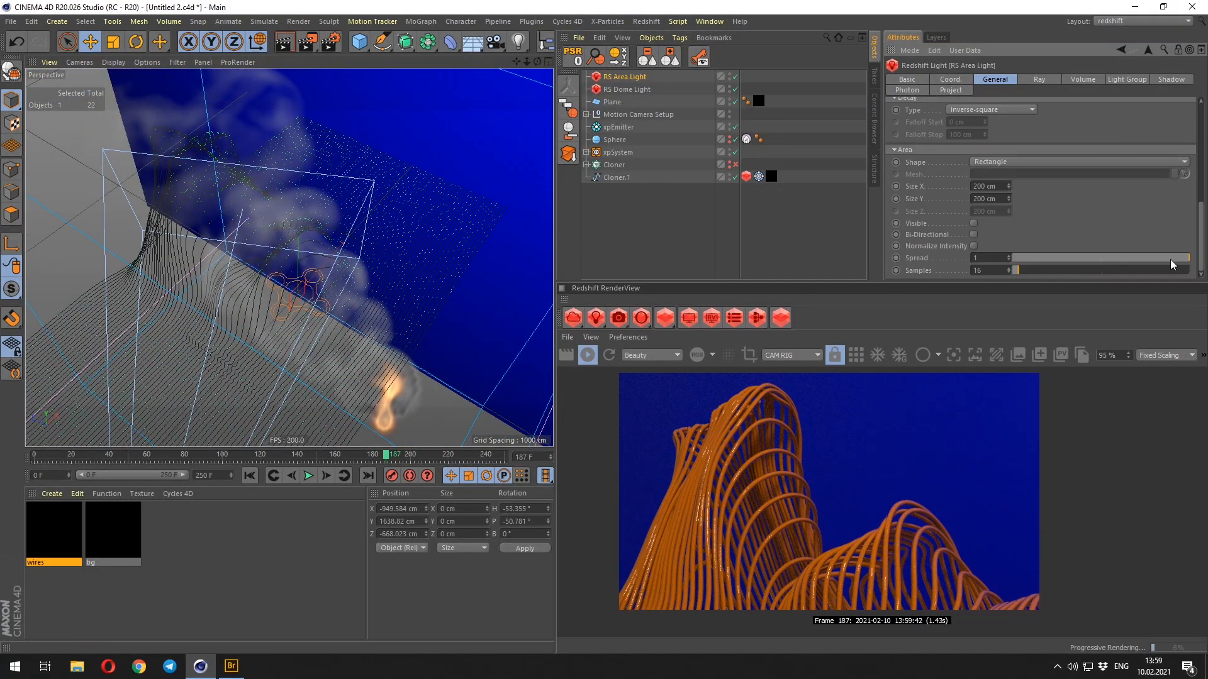
left_click_drag(1037, 261, 1084, 223)
scroll(1067, 245, "up", 4)
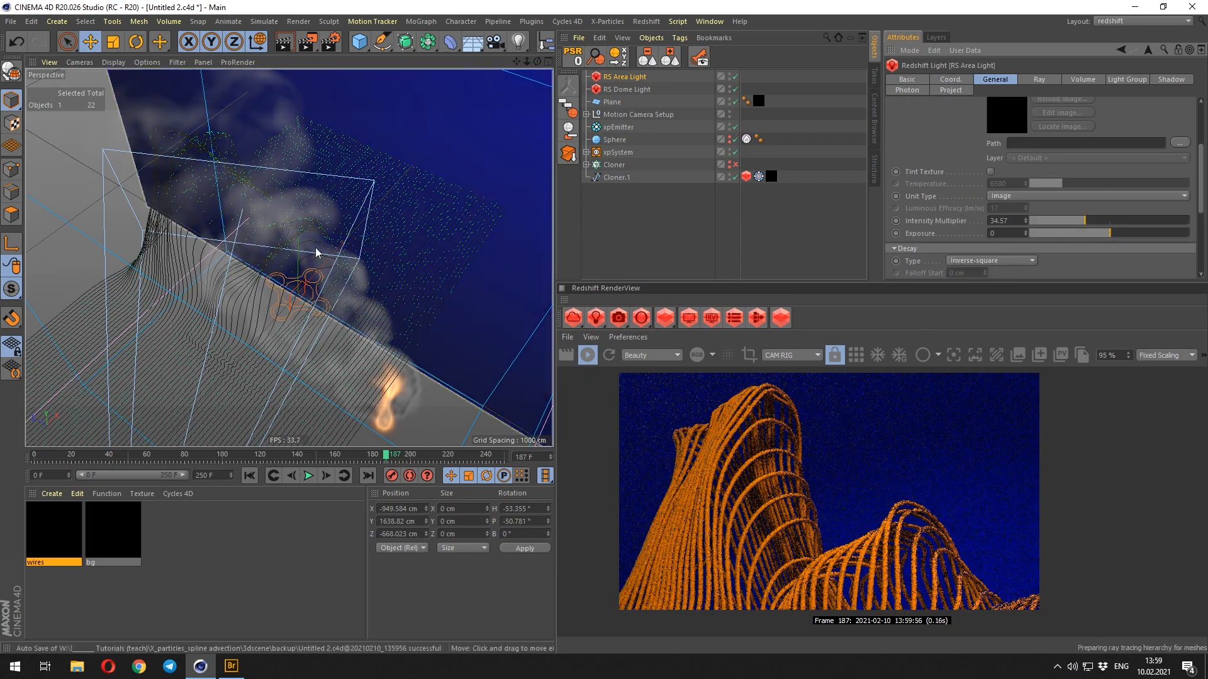
- Re-aim the area light from the opposite side of the lines, with Spread 0.122 and Intensity Multiplier 37.7
mouse_move(315, 252)
left_mouse_down("alt")
mouse_move(413, 256)
mouse_move(302, 264)
left_mouse_up("alt")
scroll(1024, 274, "down", 5)
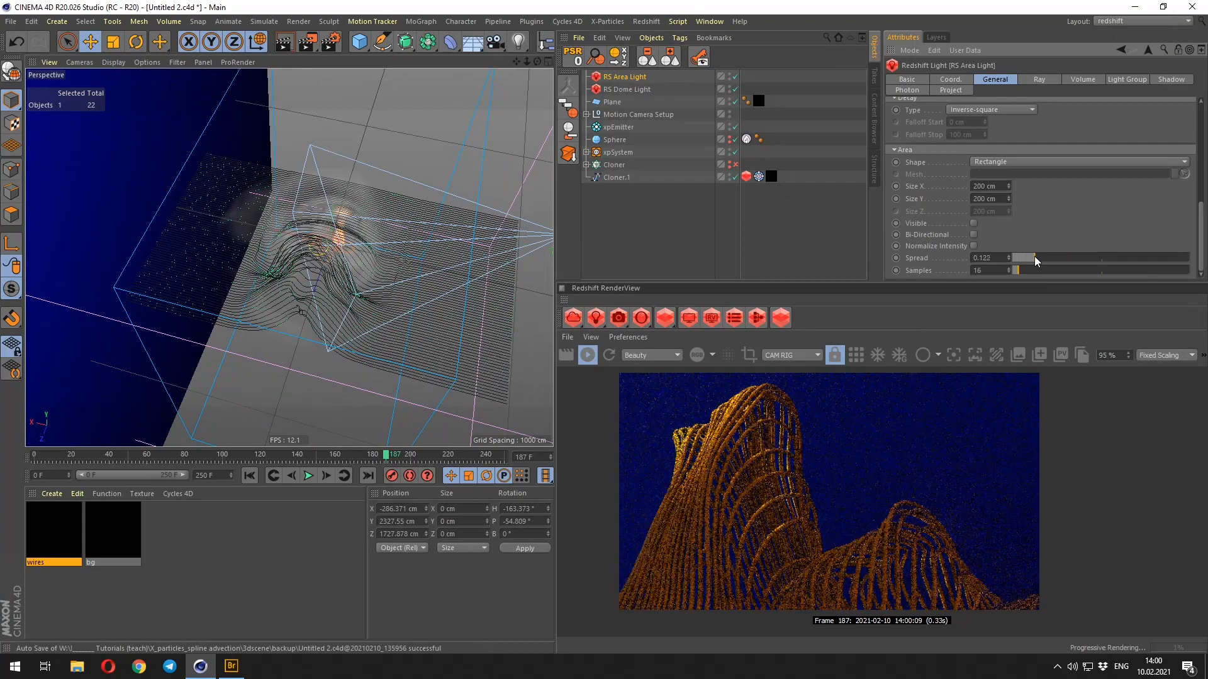
scroll(946, 238, "up", 4)
left_click(1060, 222)
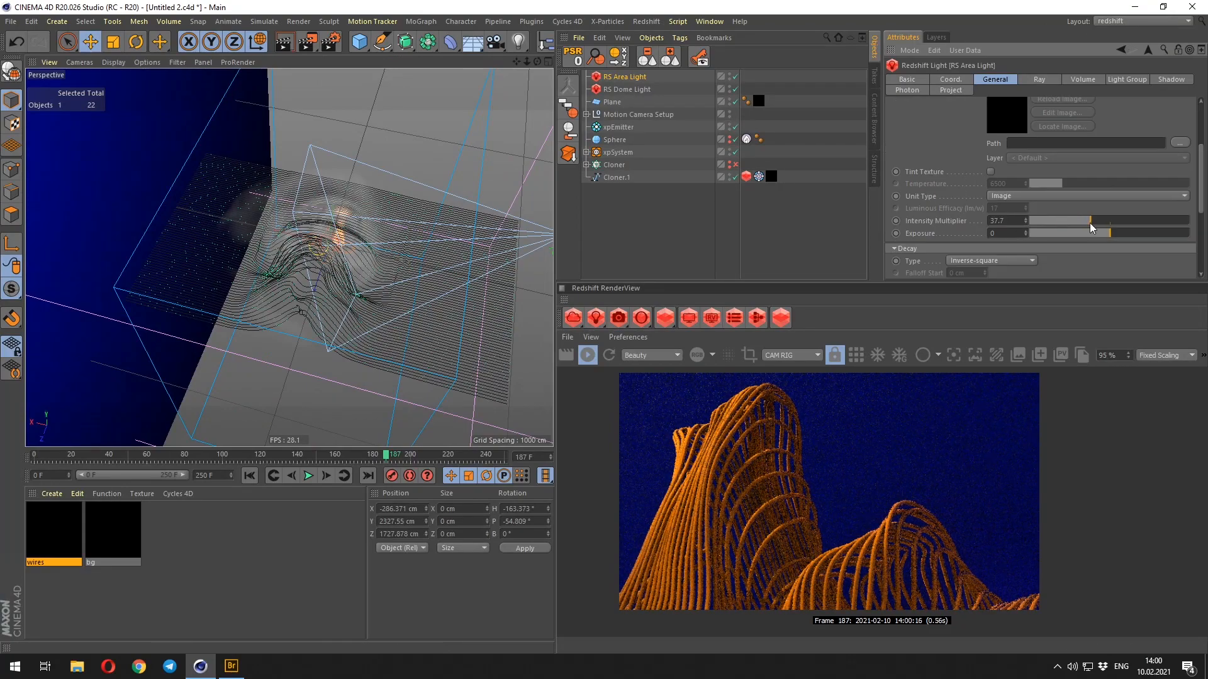
- Duplicate the RS Area Light and, looking through the copy, aim it at the blue backdrop
key("ctrl+c")
key("ctrl+v")
left_click(80, 62)
left_click(120, 105)
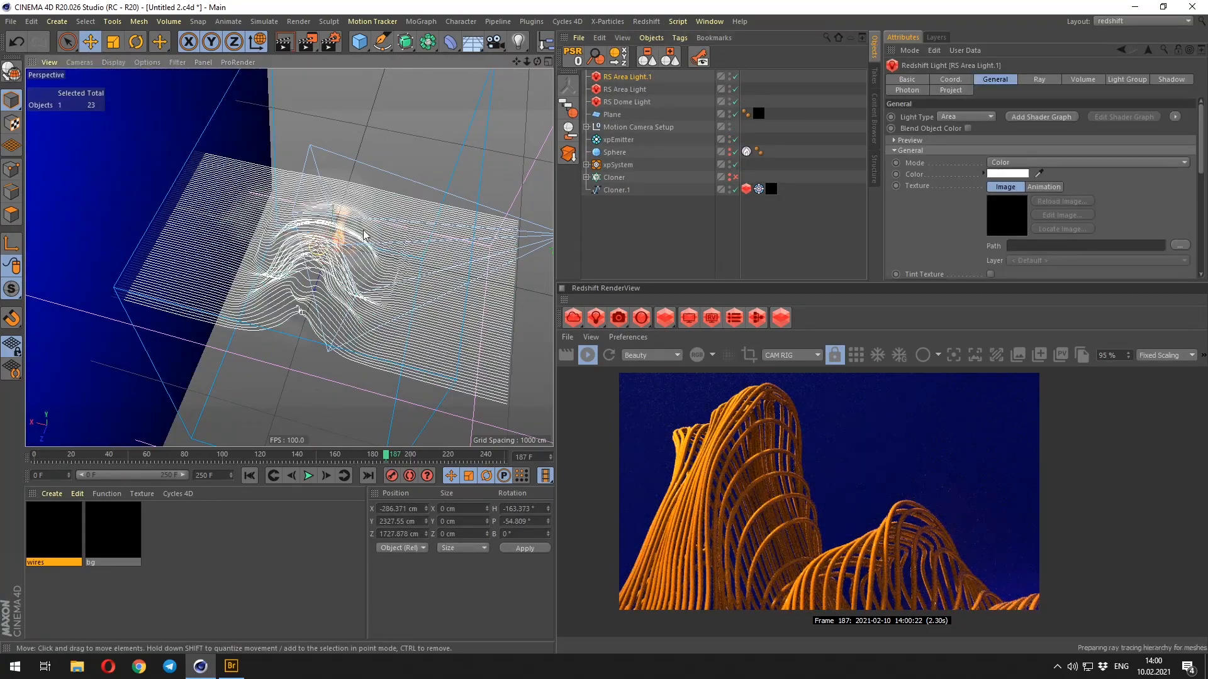
left_click_drag(363, 236, 212, 159, "alt")
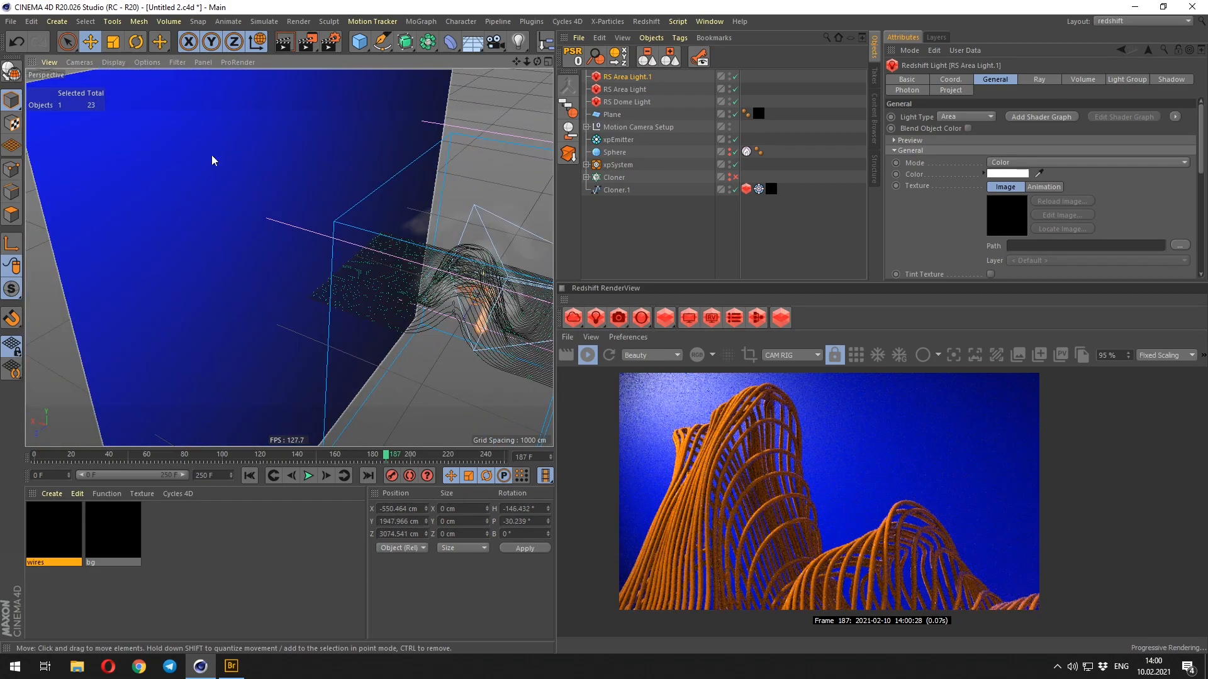
- Re-aim RS Area Light.1 at the blue backdrop from higher up, with Spread 0.097 and Intensity Multiplier 12.3
scroll(1044, 189, "down", 4)
left_click(1086, 174)
left_click_drag(352, 291, 321, 271, "alt")
scroll(315, 261, "down", 3)
left_click(1040, 175)
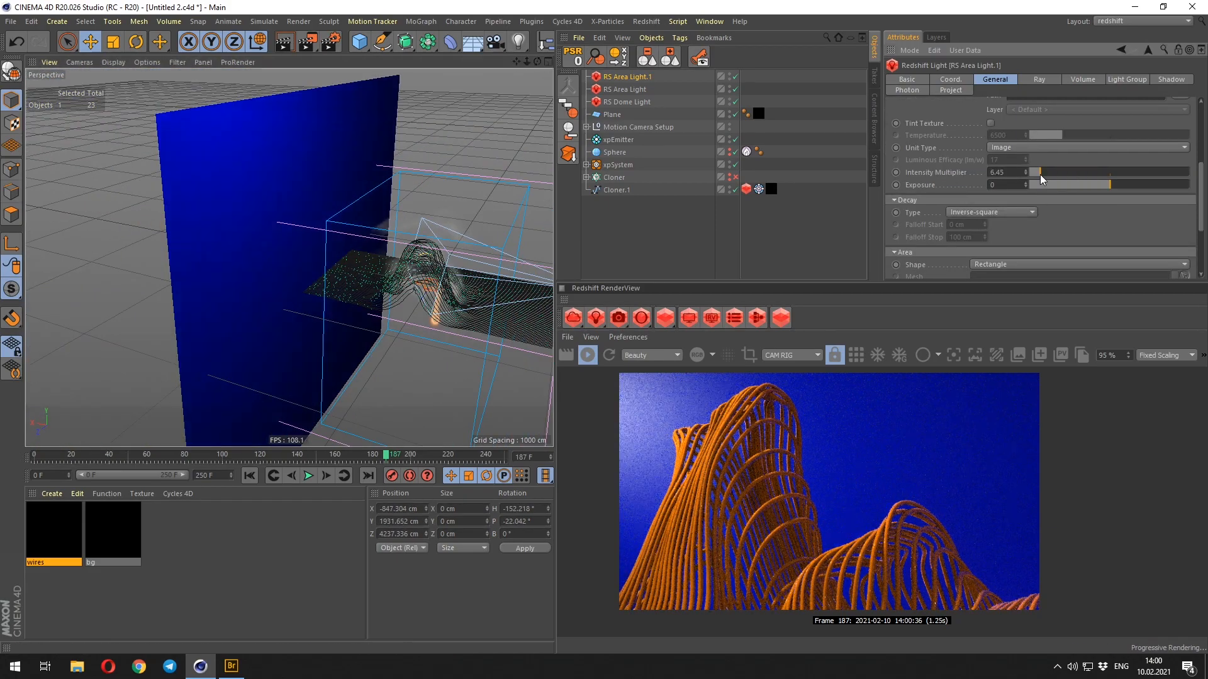
scroll(1038, 252, "down", 4)
mouse_move(1022, 259)
left_mouse_down()
mouse_move(1040, 259)
mouse_move(1029, 259)
left_mouse_up()
left_click_drag(298, 246, 327, 272, "alt")
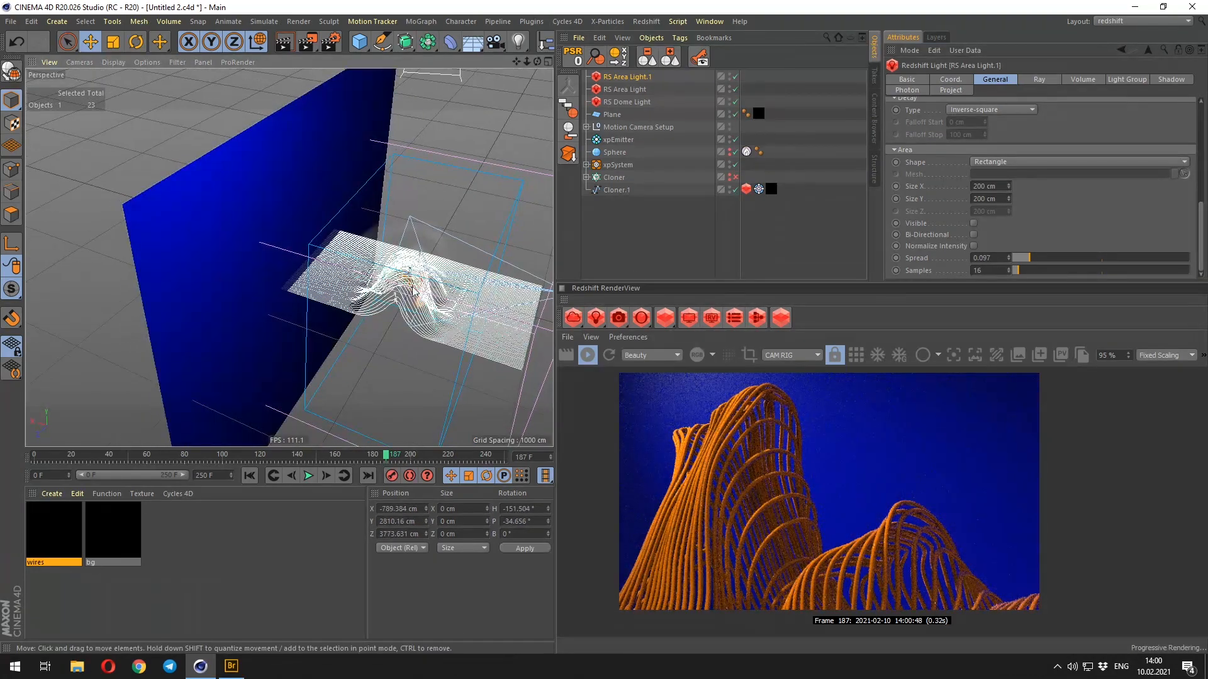
scroll(946, 153, "up", 4)
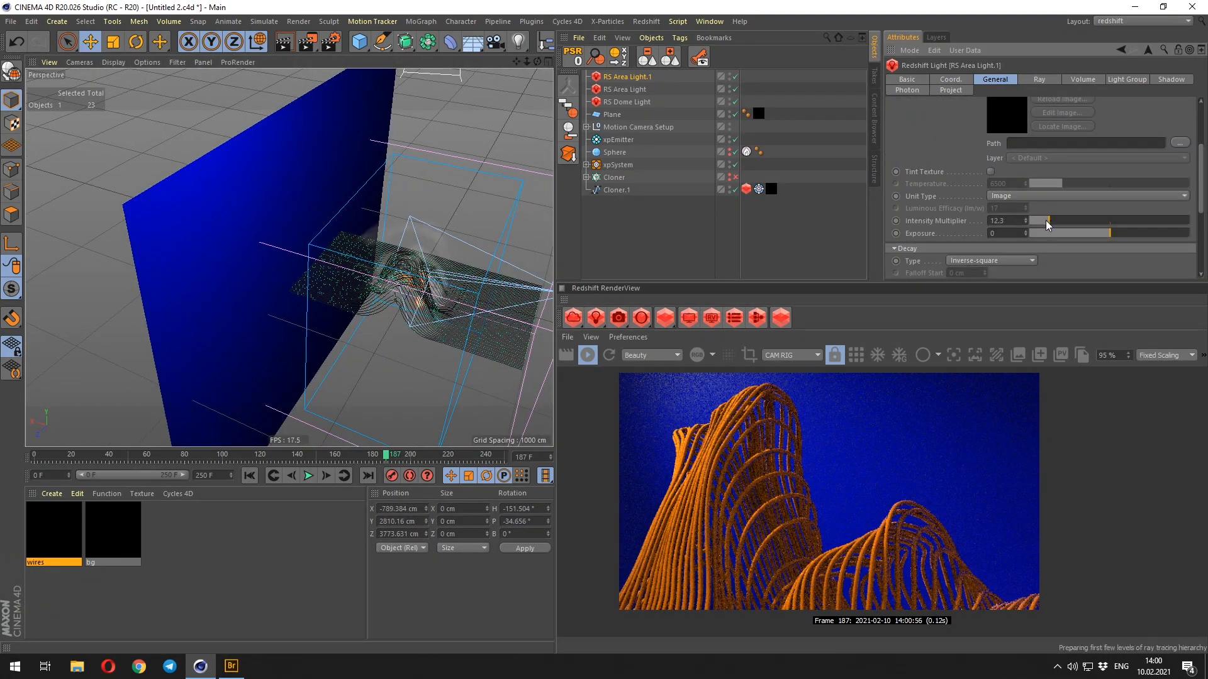
left_click(817, 223)
- Set the renderer to Redshift with Brute Force as primary and Irradiance Point Cloud as secondary GI engine
left_click(331, 43)
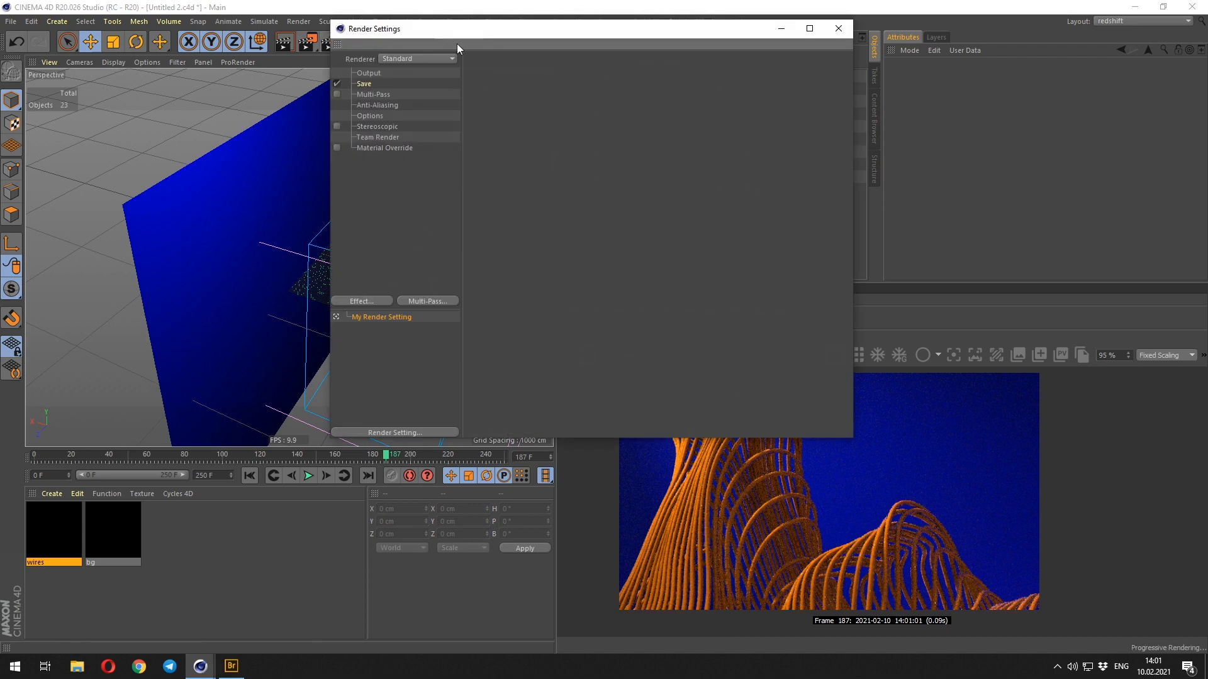
left_click(182, 155)
left_click(435, 123)
left_click(405, 169)
left_click(408, 182)
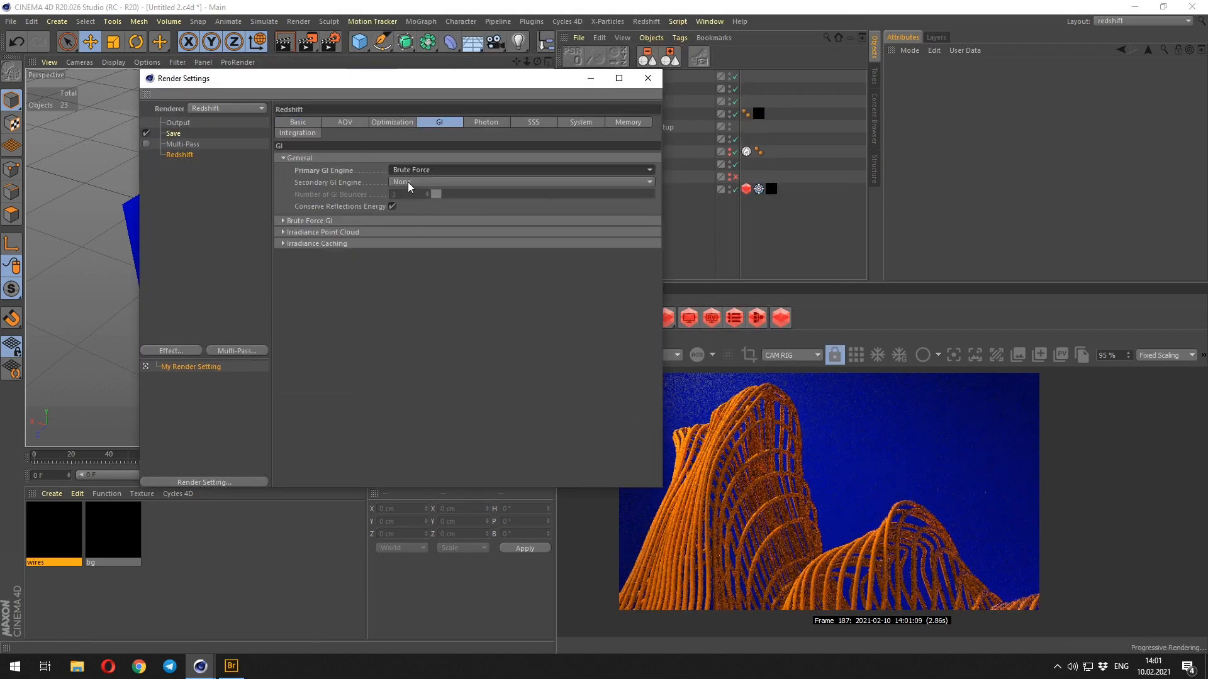
left_click(647, 78)
- Switch the render preview to bucket rendering and examine the wires and backdrop up close
scroll(769, 480, "up", 7)
scroll(707, 469, "down", 8)
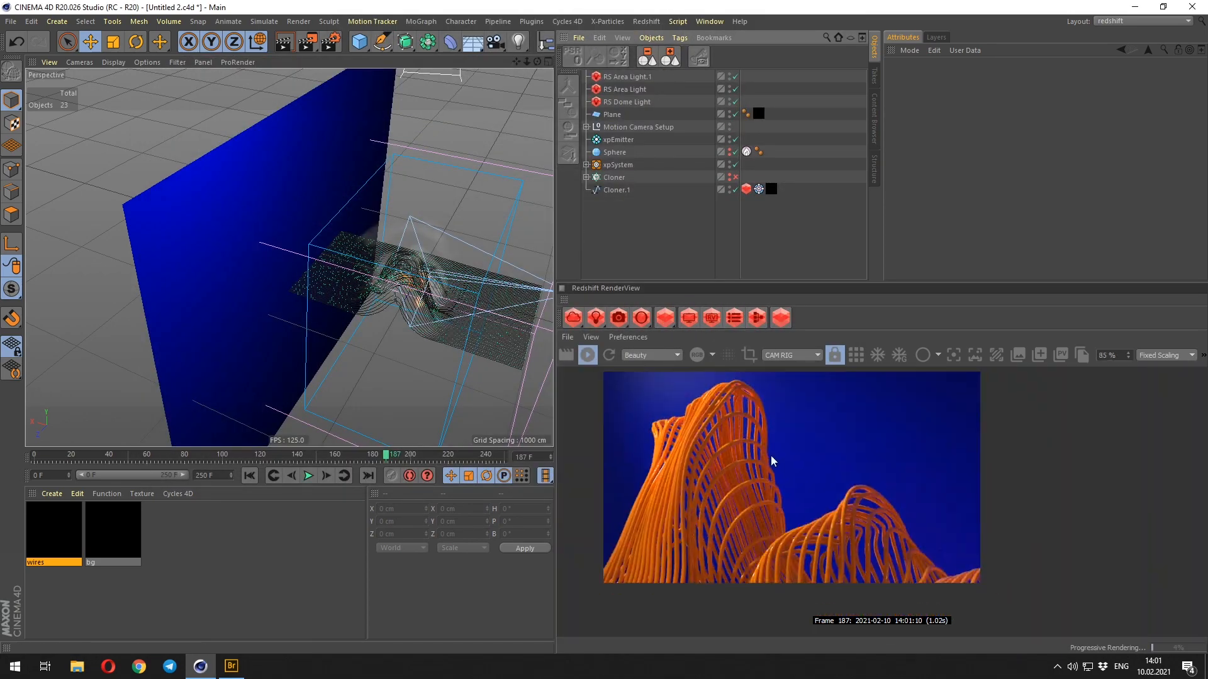
scroll(770, 460, "up", 9)
scroll(794, 425, "down", 9)
left_click(857, 356)
scroll(771, 450, "up", 5)
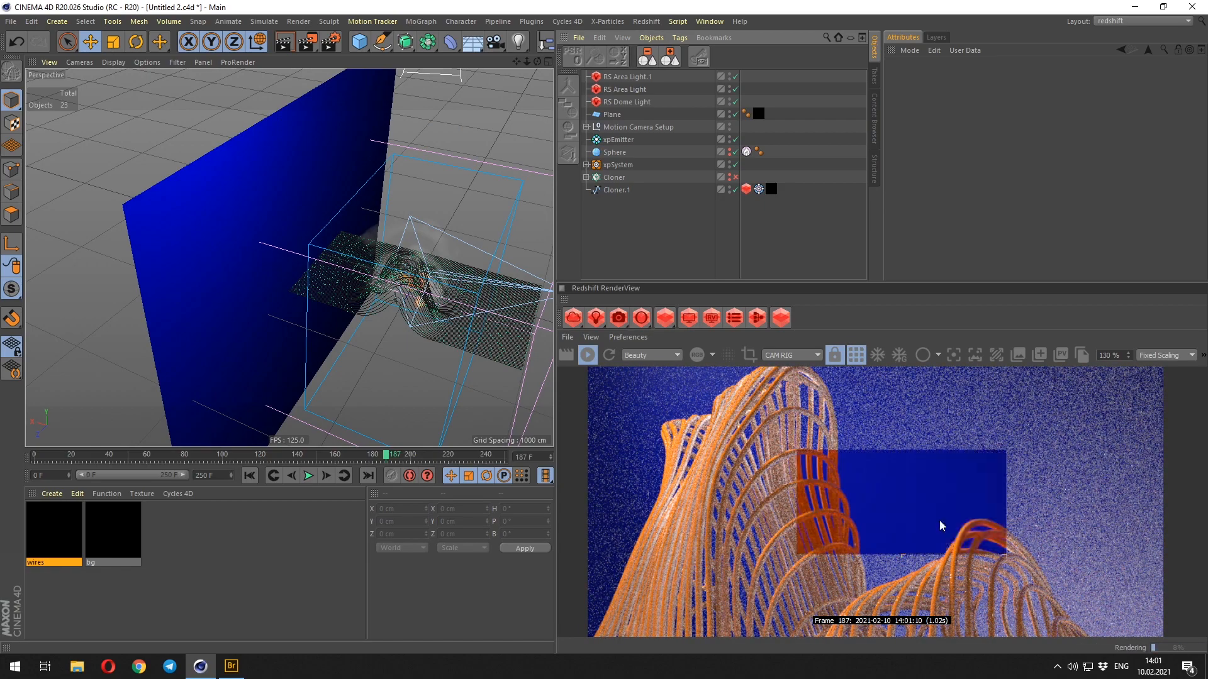
scroll(818, 497, "down", 3)
left_click_drag(755, 488, 702, 448)
- In the wires material, set the reflection Weight to 0.395 and copy the orange diffuse colour to Back-lighting/Translucency with Weight 0.469
double_click(54, 530)
left_click_drag(513, 249, 507, 249)
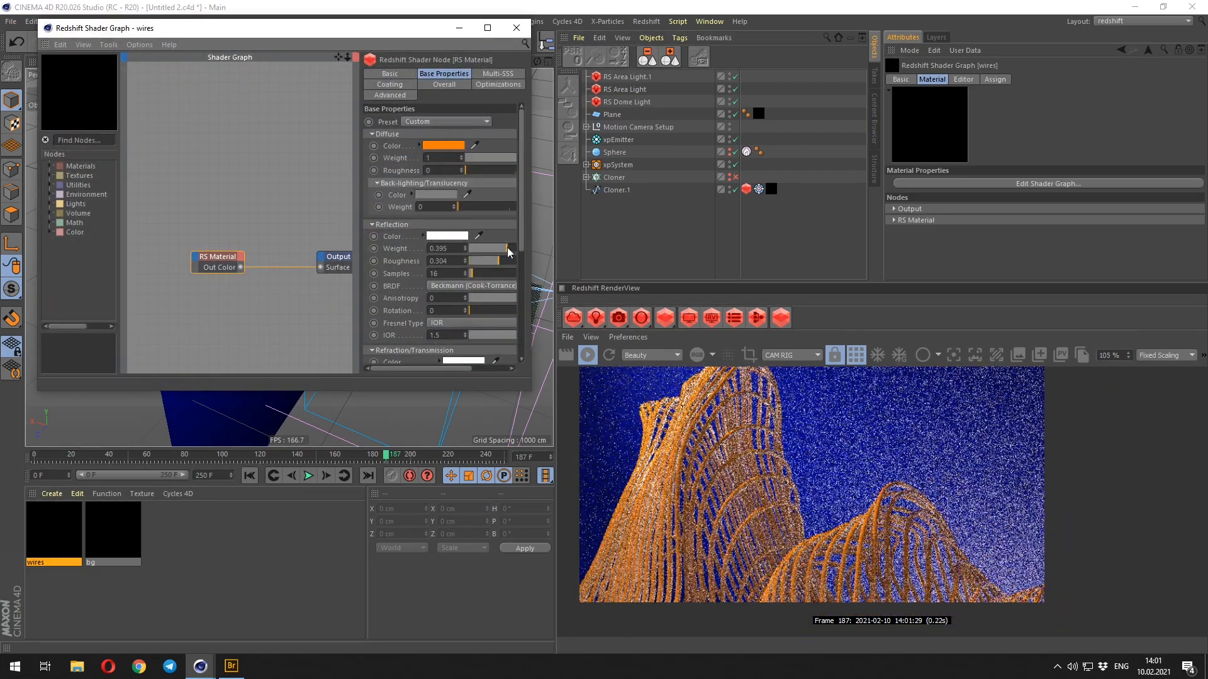
left_click(857, 356)
scroll(838, 459, "up", 5)
left_click_drag(443, 146, 429, 198)
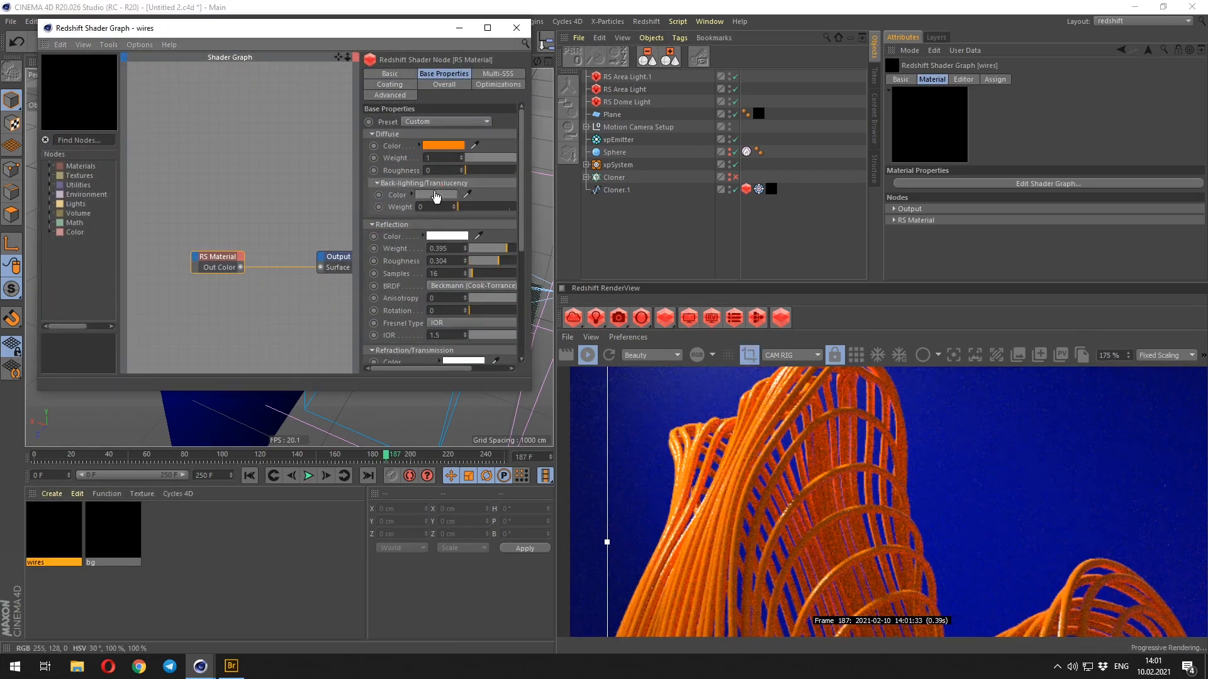
scroll(817, 478, "down", 5)
left_click(856, 356)
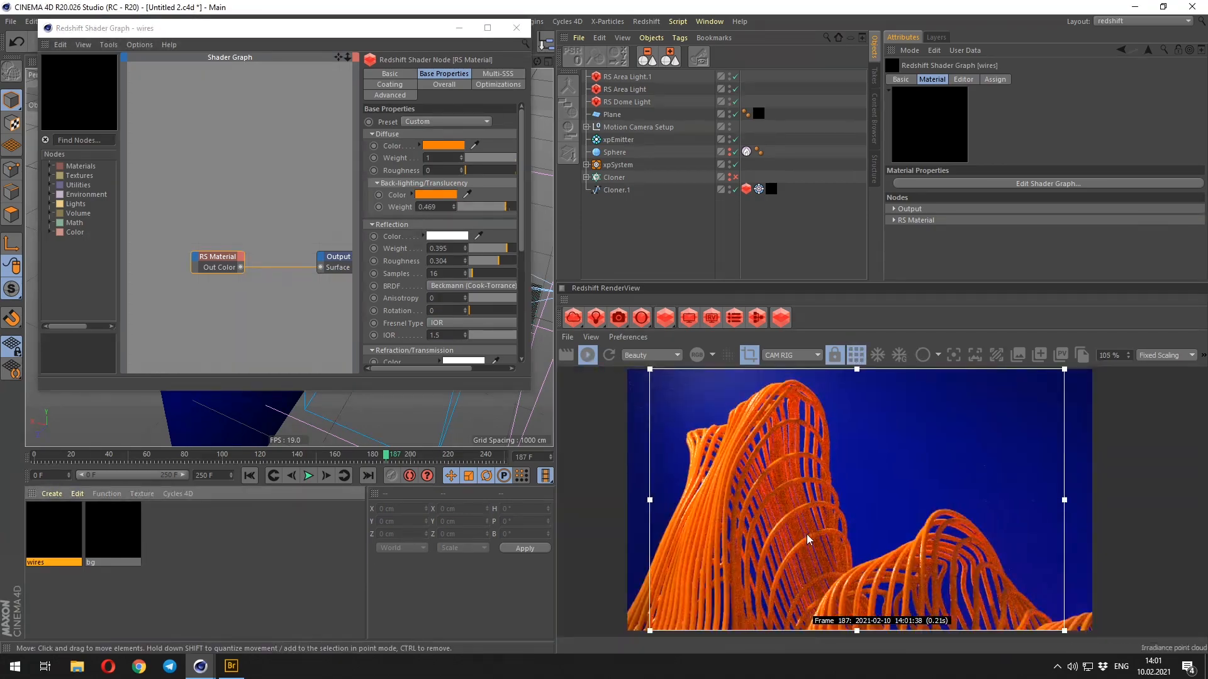
left_click_drag(811, 475, 789, 463)
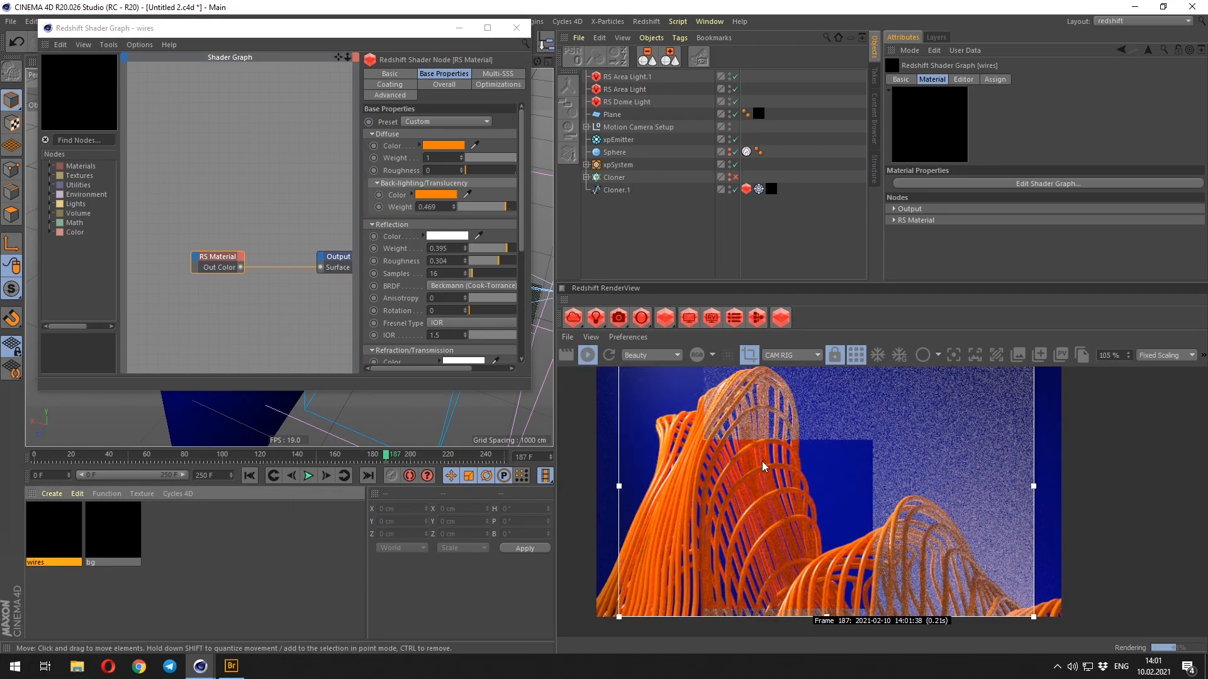
- Lower the wires material's reflection Weight to 0.154 and render a region around the smaller hump to check it
left_click_drag(360, 271, 316, 271)
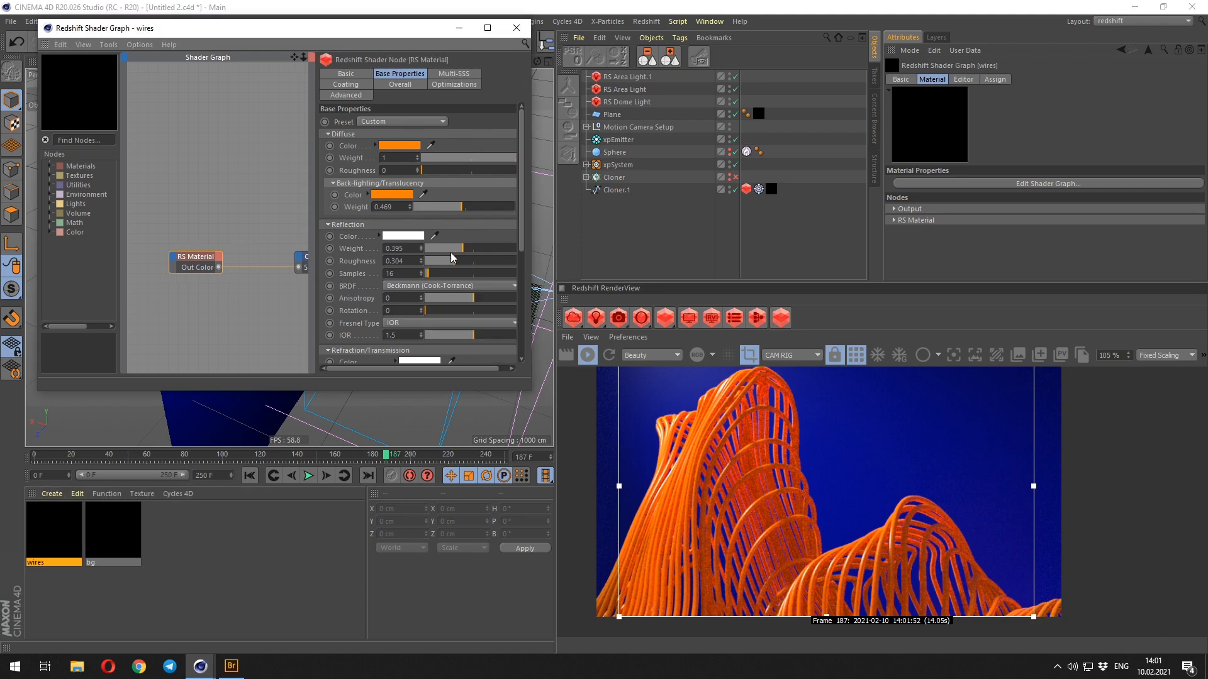
left_click_drag(746, 467, 1006, 617)
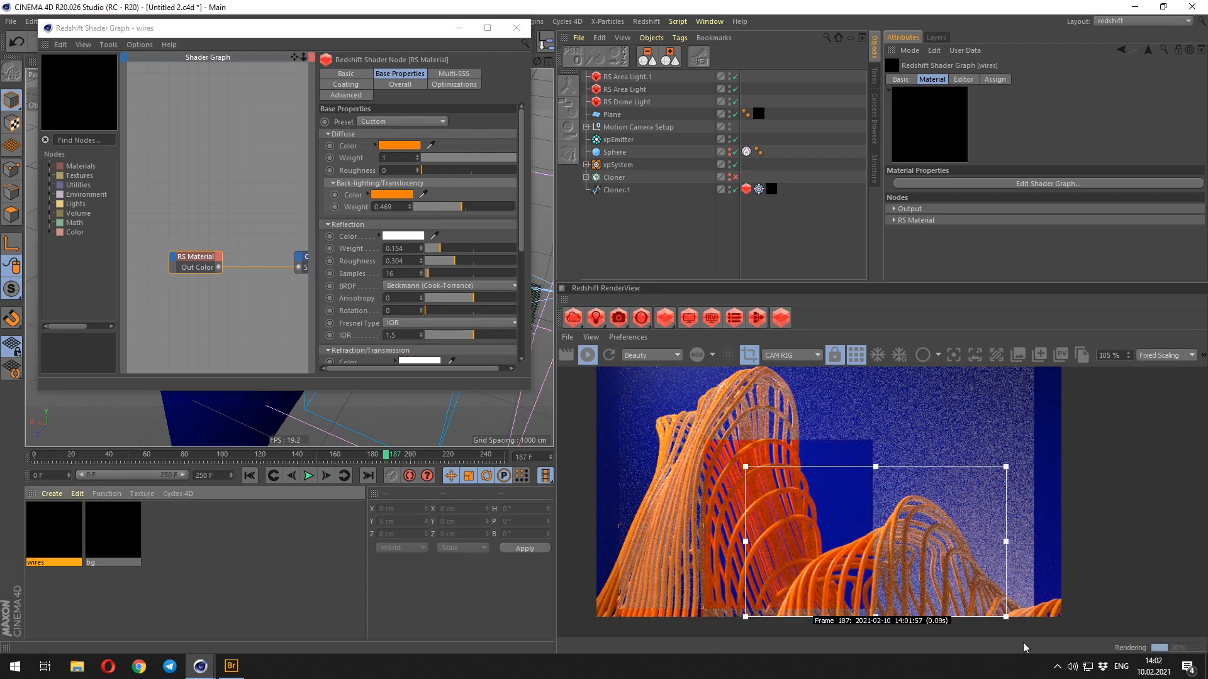
scroll(847, 535, "down", 1)
scroll(852, 547, "up", 4)
scroll(818, 506, "down", 4)
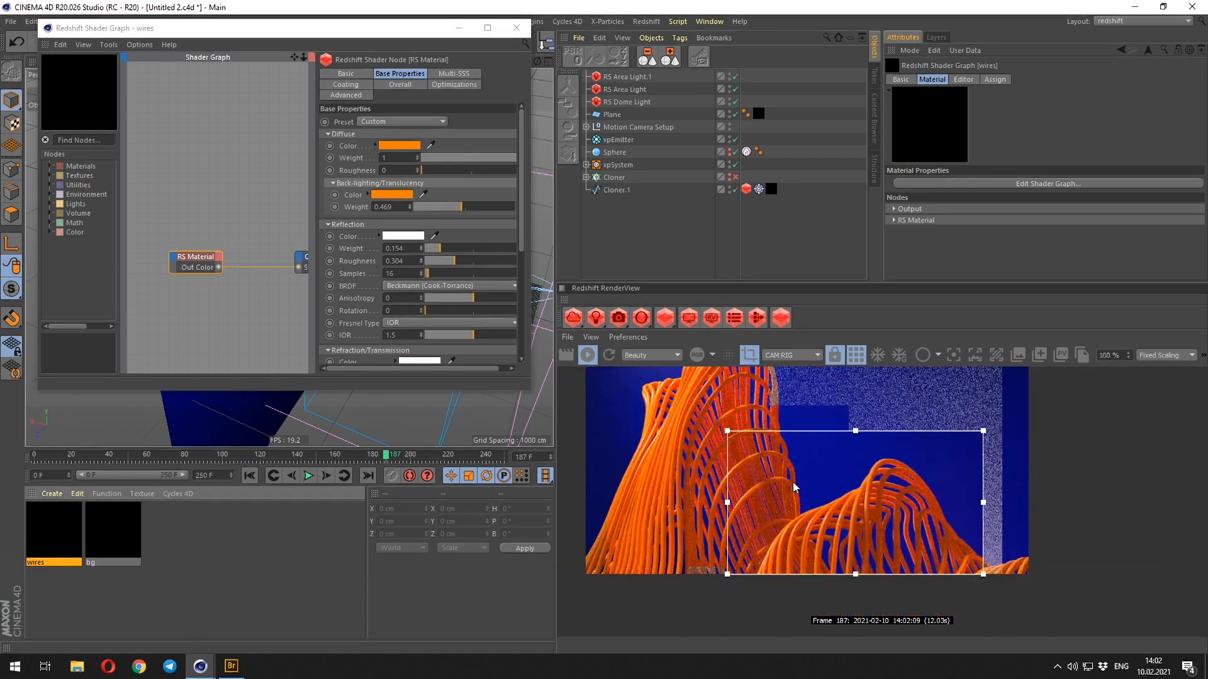
- Turn off region and bucket rendering in the render preview and close the wires material's shader graph
left_click(749, 355)
left_click(857, 356)
scroll(783, 450, "down", 2)
middle_click_drag(779, 432, 812, 464)
scroll(812, 464, "up", 1)
left_click(517, 29)
- Set RS Area Light's Intensity Multiplier to 15 and lower the RS Dome Light's Exposure
left_click(625, 89)
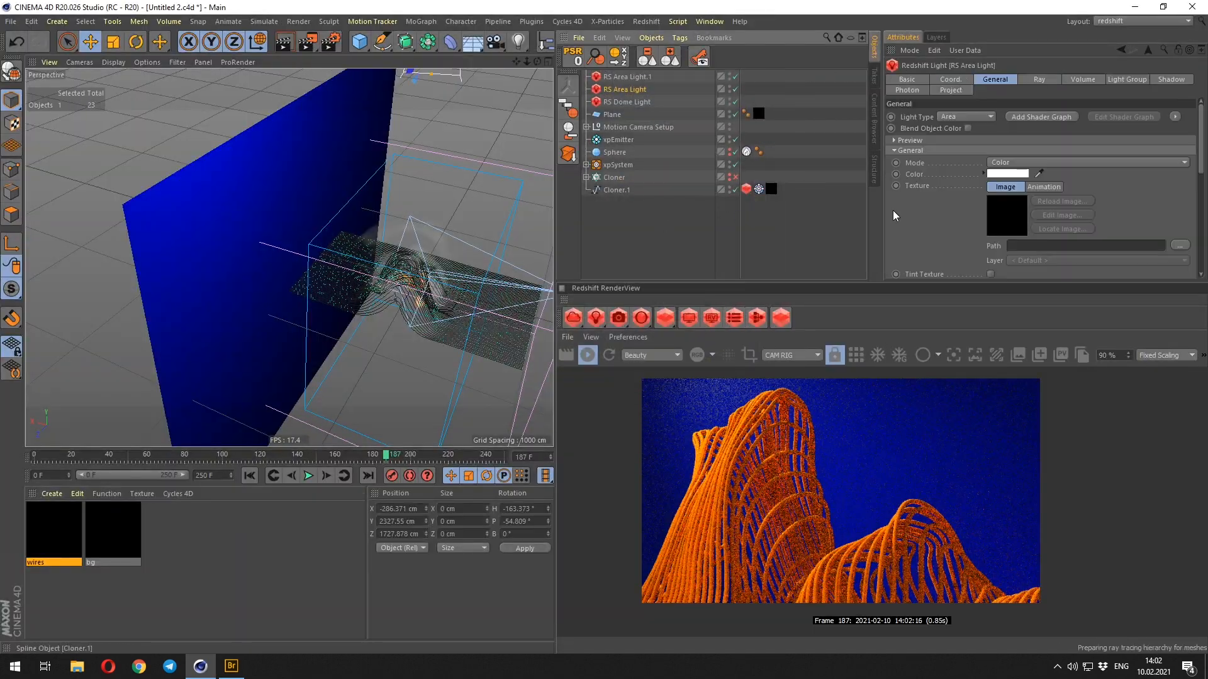
scroll(897, 215, "down", 3)
left_click_drag(1007, 172, 959, 183)
middle_click_drag(862, 486, 861, 480)
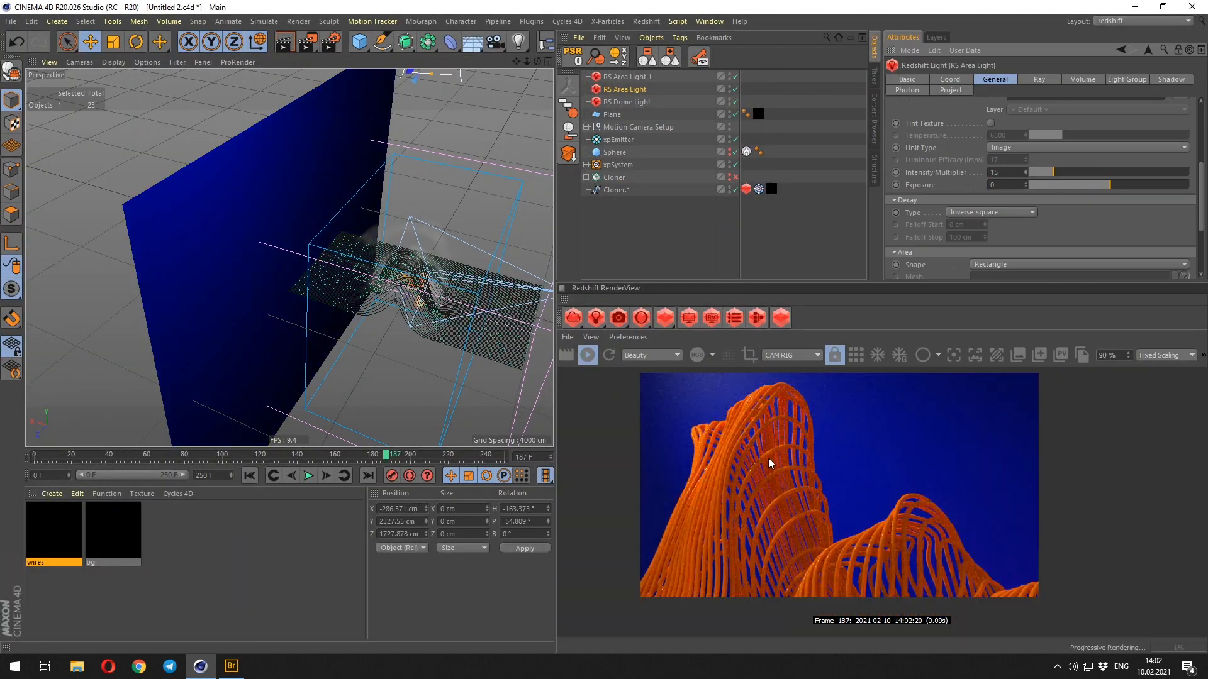
left_click(627, 102)
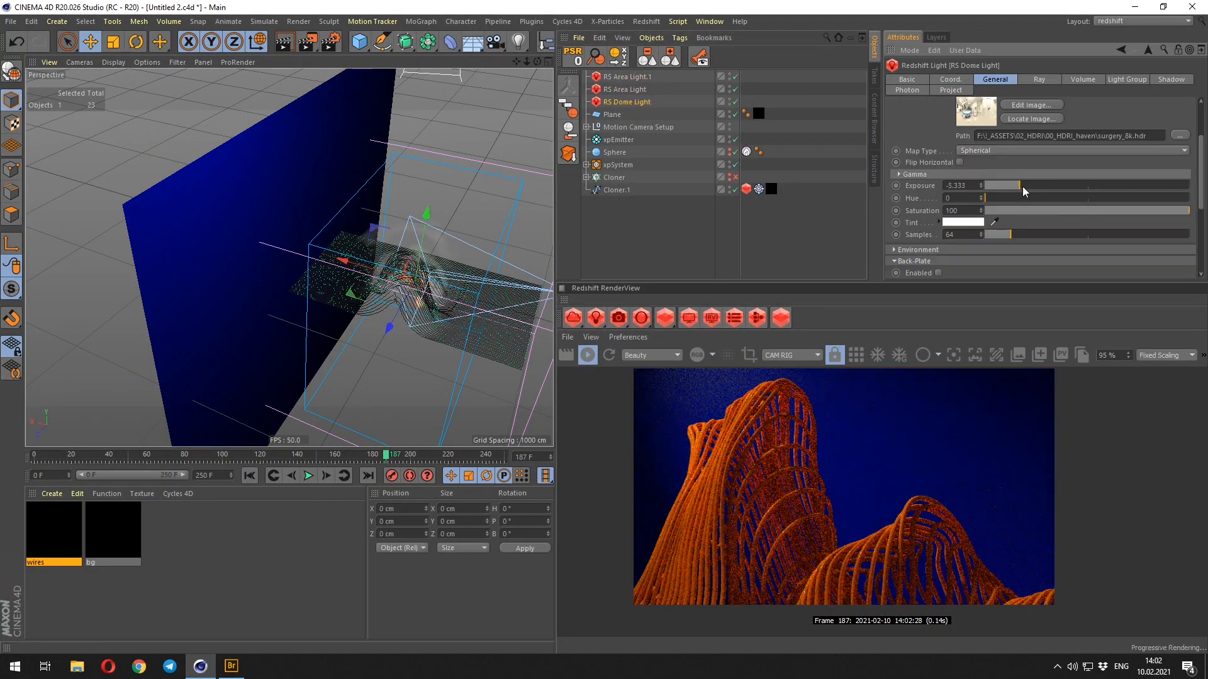
type("4")
key("Return")
- Raise RS Area Light's Intensity Multiplier to 28.32 and check the highlights on the wires
left_click(625, 90)
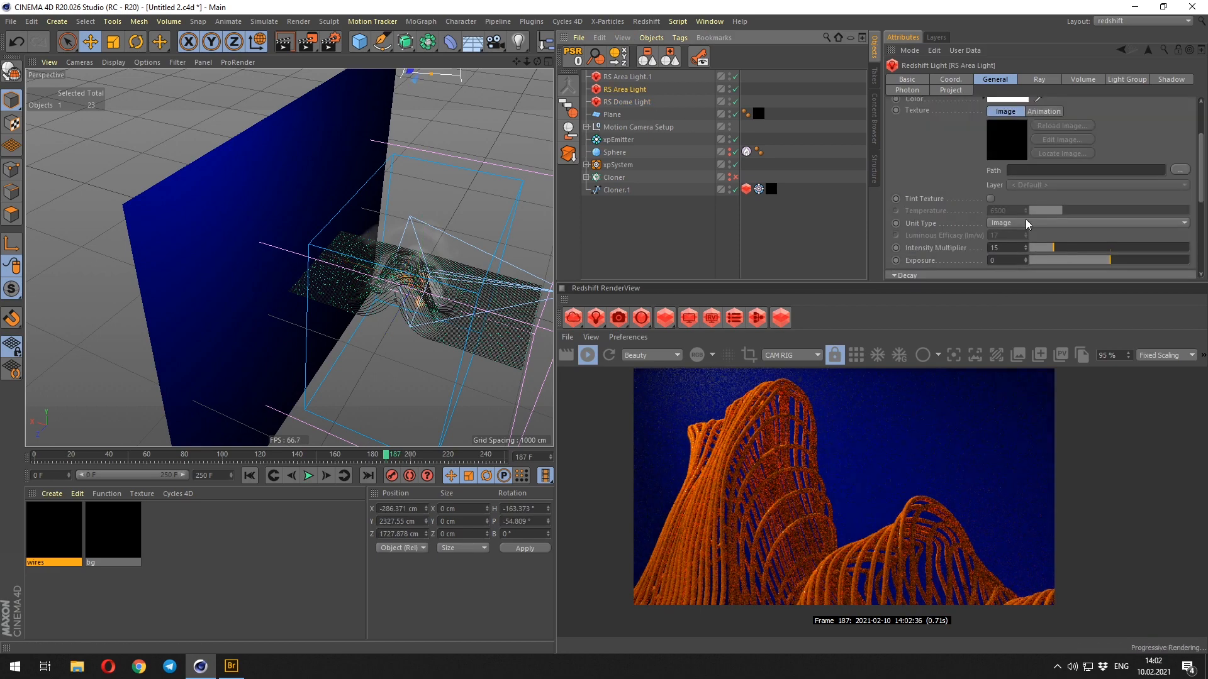
scroll(854, 478, "up", 8)
scroll(855, 478, "down", 8)
middle_click_drag(855, 477, 834, 468)
scroll(706, 426, "up", 8)
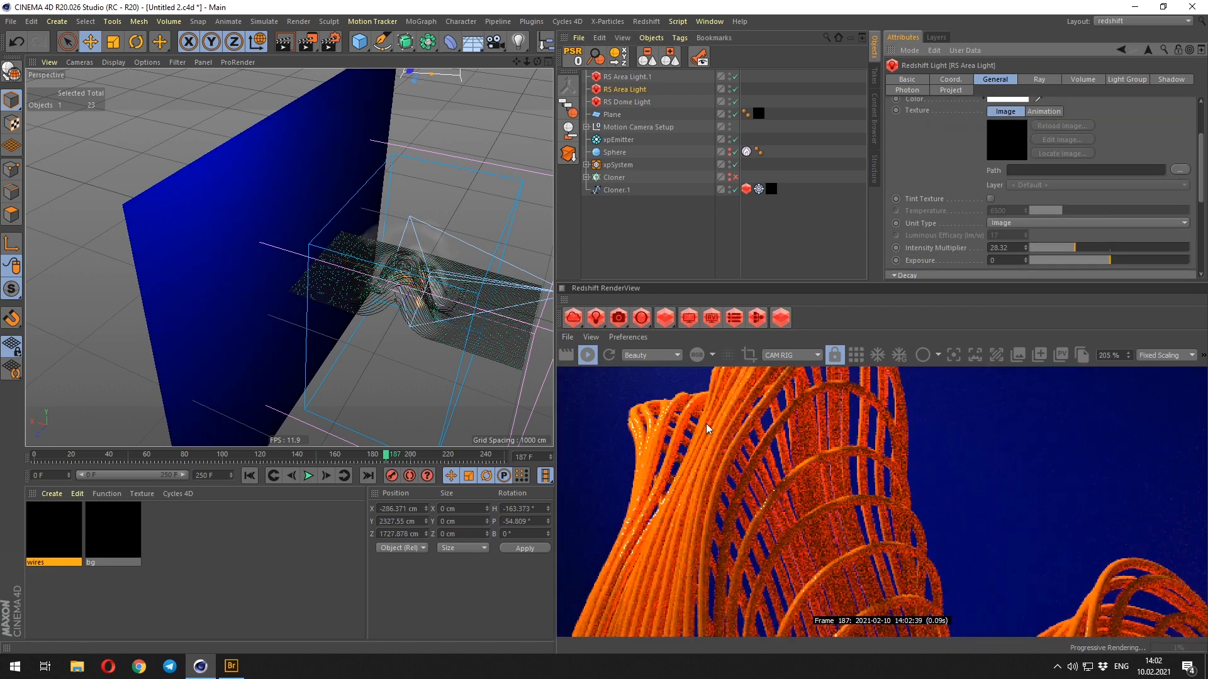
scroll(706, 426, "down", 9)
- Set RS Area Light.1's Intensity Multiplier to 12 and check the result with a bucket render of the wires
left_click(633, 77)
left_click_drag(1036, 248, 1051, 252)
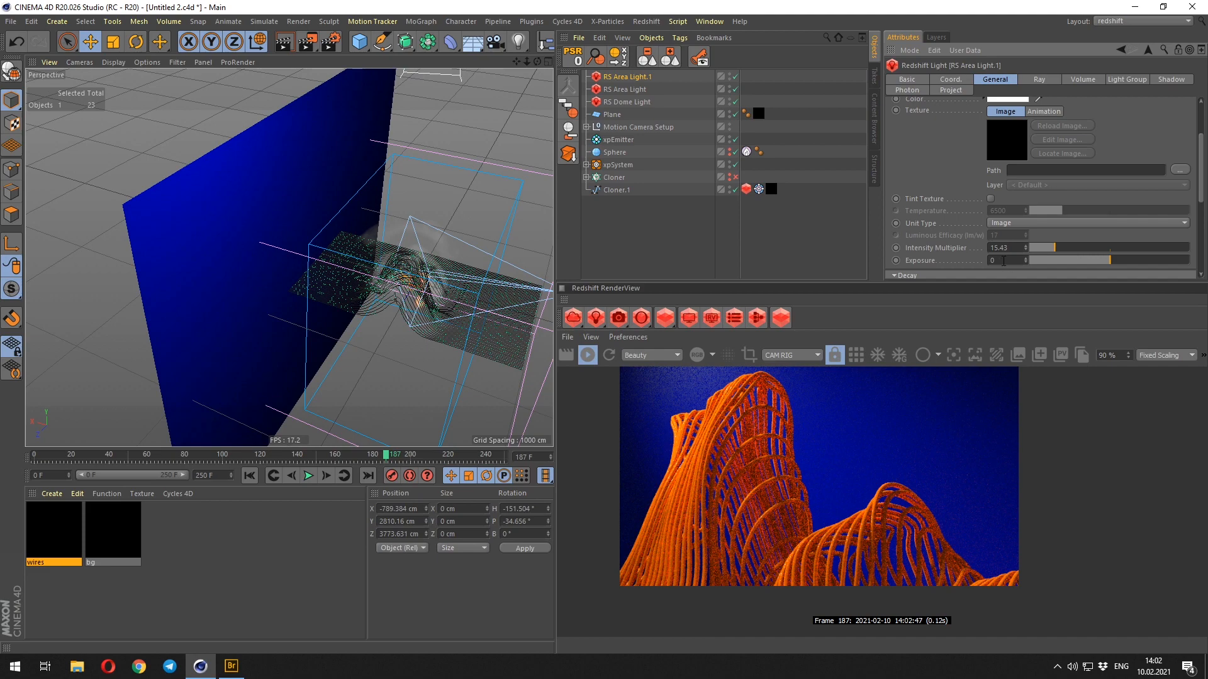
left_click_drag(553, 450, 533, 450)
scroll(798, 480, "up", 1)
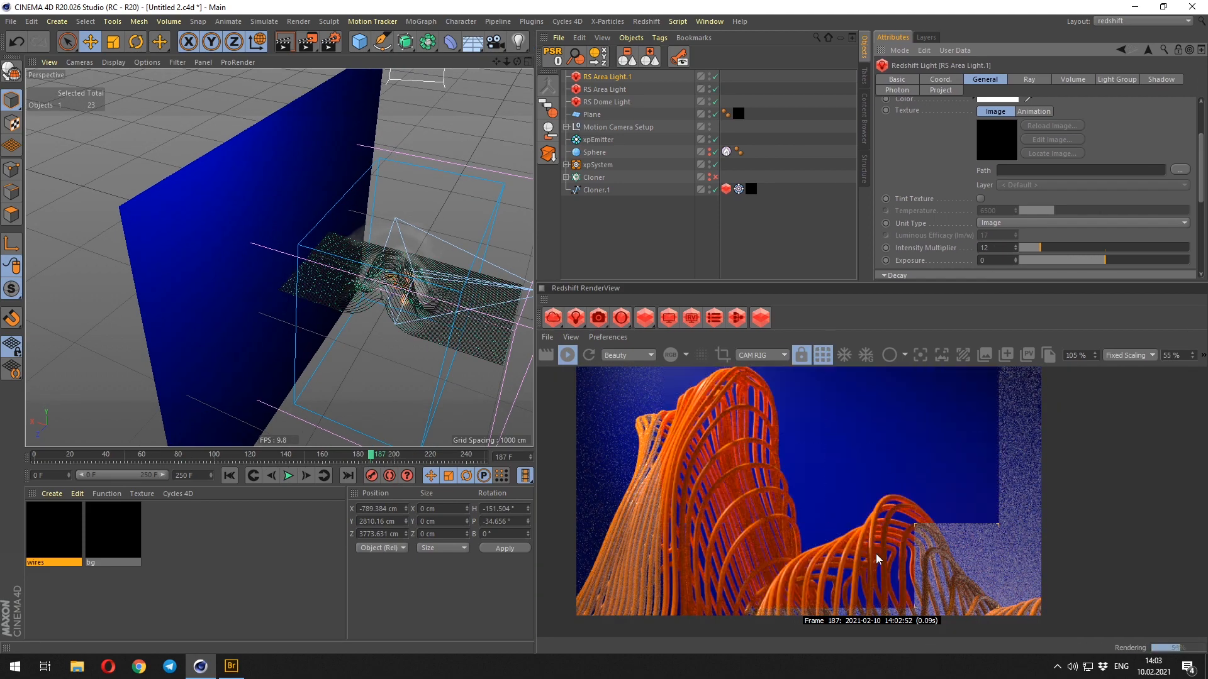
middle_click_drag(792, 466, 817, 427)
scroll(701, 523, "up", 3)
scroll(701, 523, "down", 3)
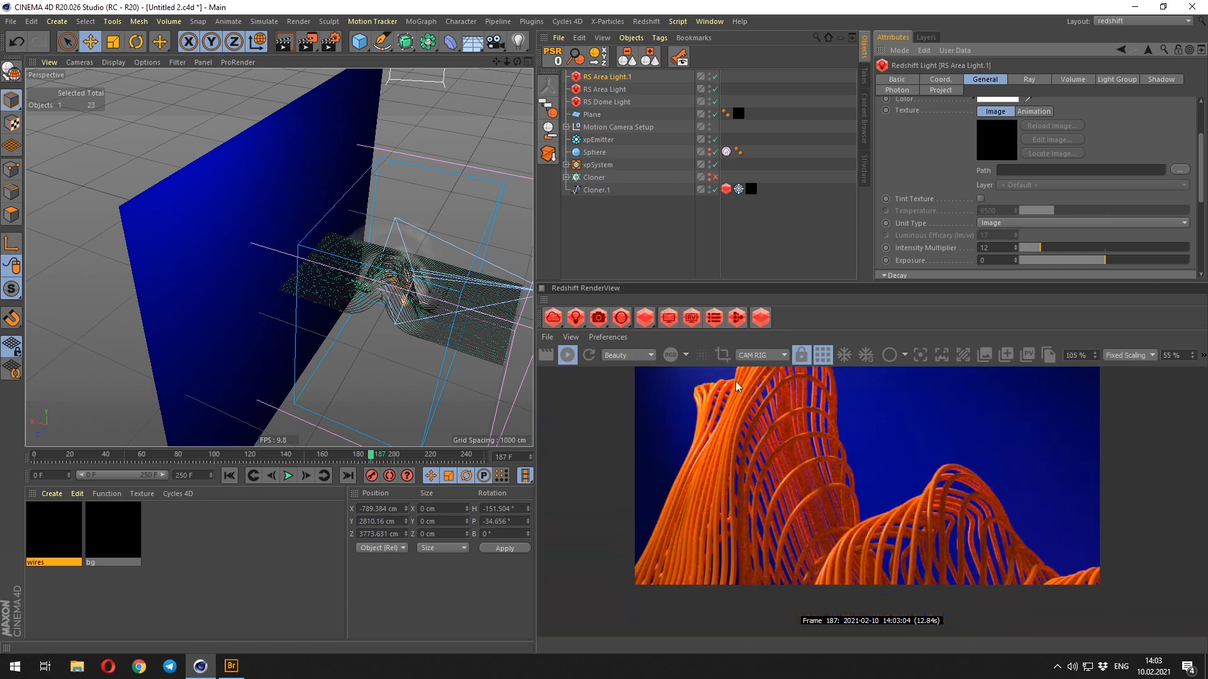
- Set Redshift's Unified Sampling to Samples Min 256 and Samples Max 512 in the render settings
left_click(743, 252)
key("ctrl+b")
left_click_drag(743, 217, 189, 144)
left_click(255, 190)
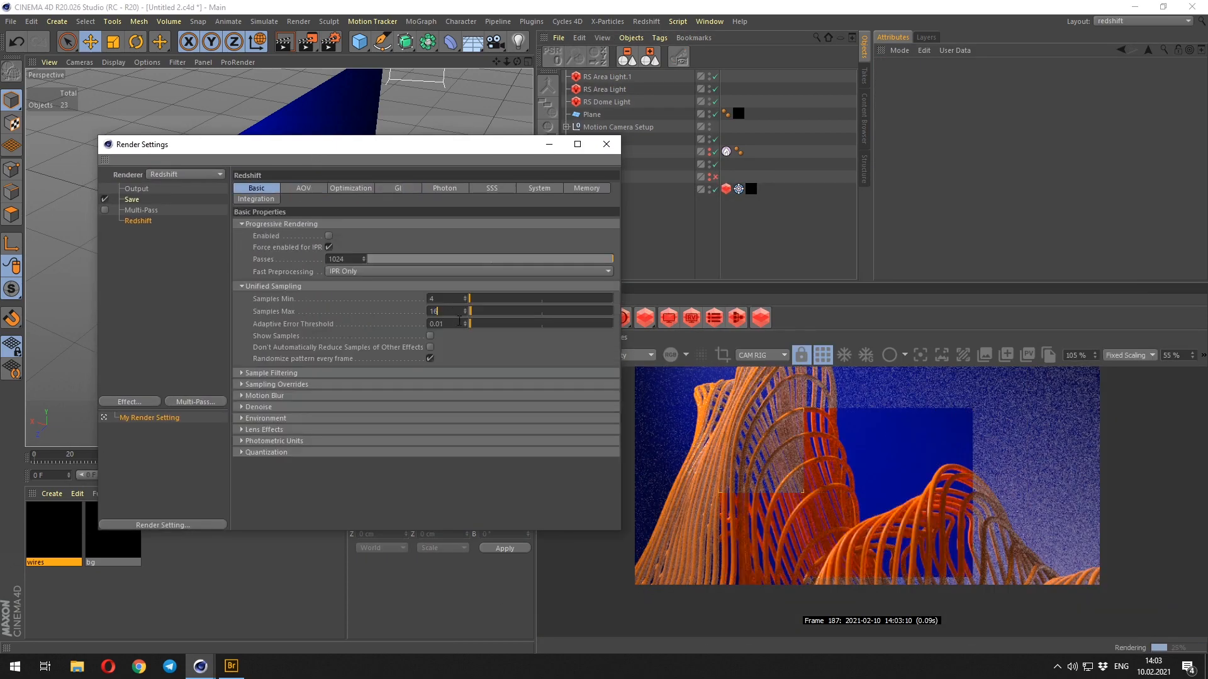
left_click_drag(459, 321, 432, 346)
type("512")
left_click_drag(454, 299, 407, 312)
type("256")
key("Return")
left_click(610, 144)
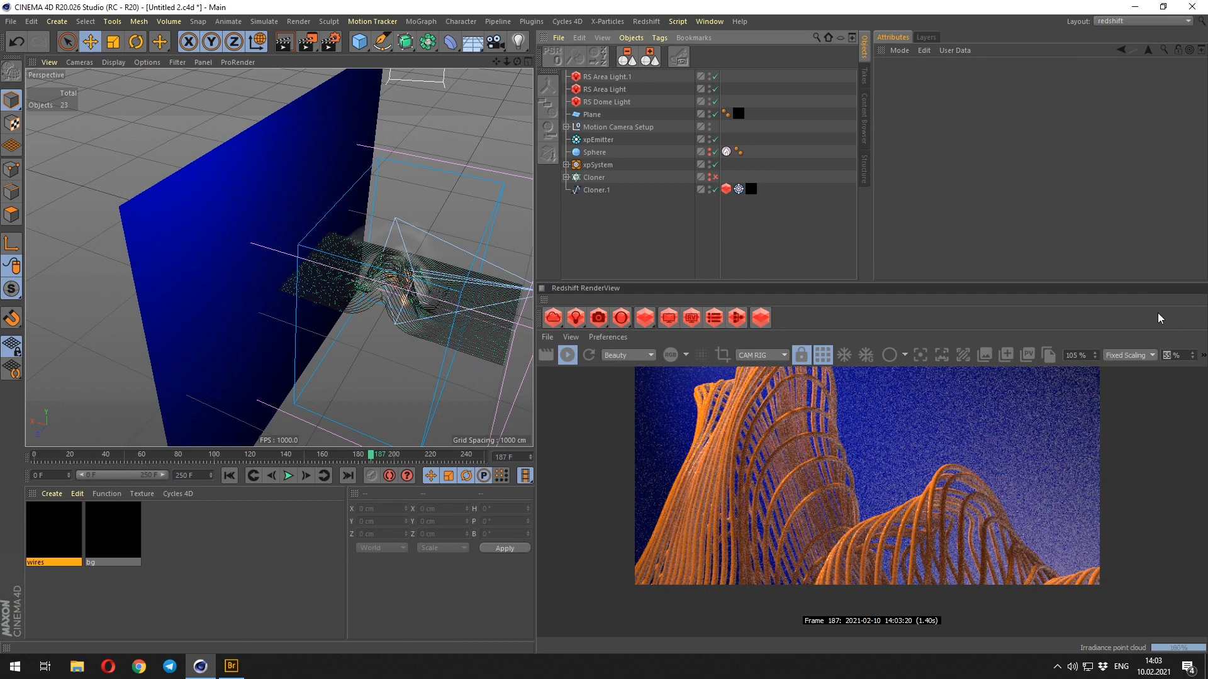
scroll(763, 480, "up", 2)
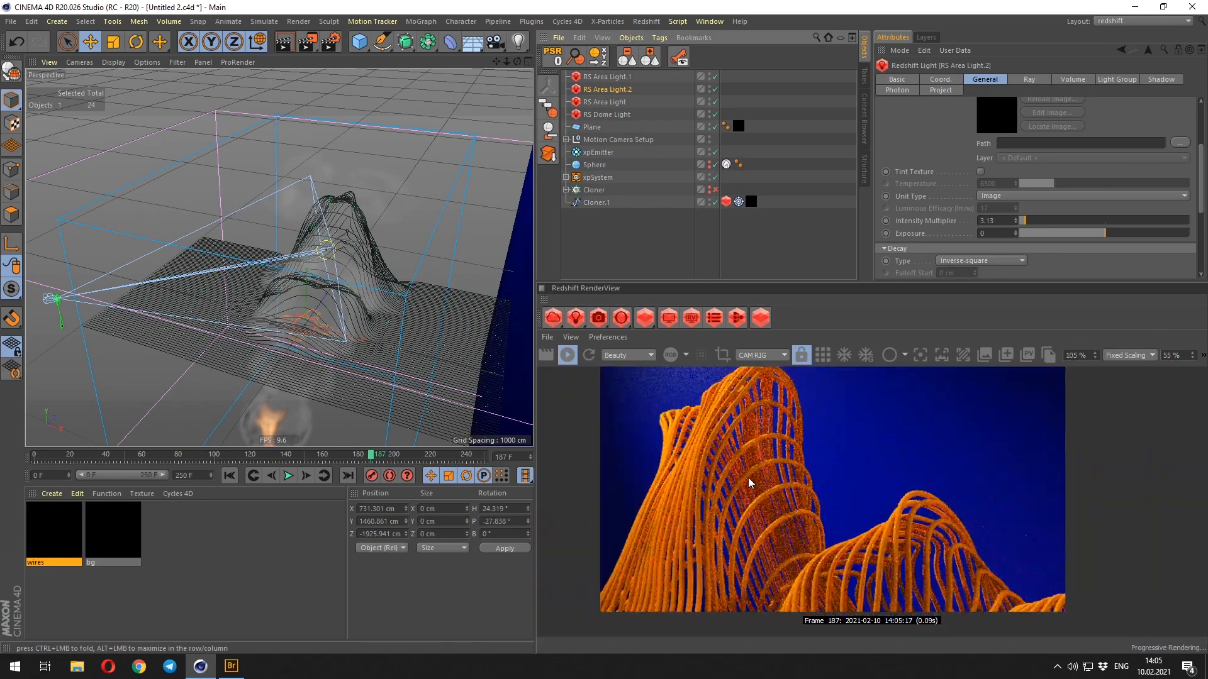
- Expand xpSystem and move the xpEmitter into its Emitters group
scroll(749, 483, "down", 2)
left_click(813, 220)
scroll(777, 390, "up", 3)
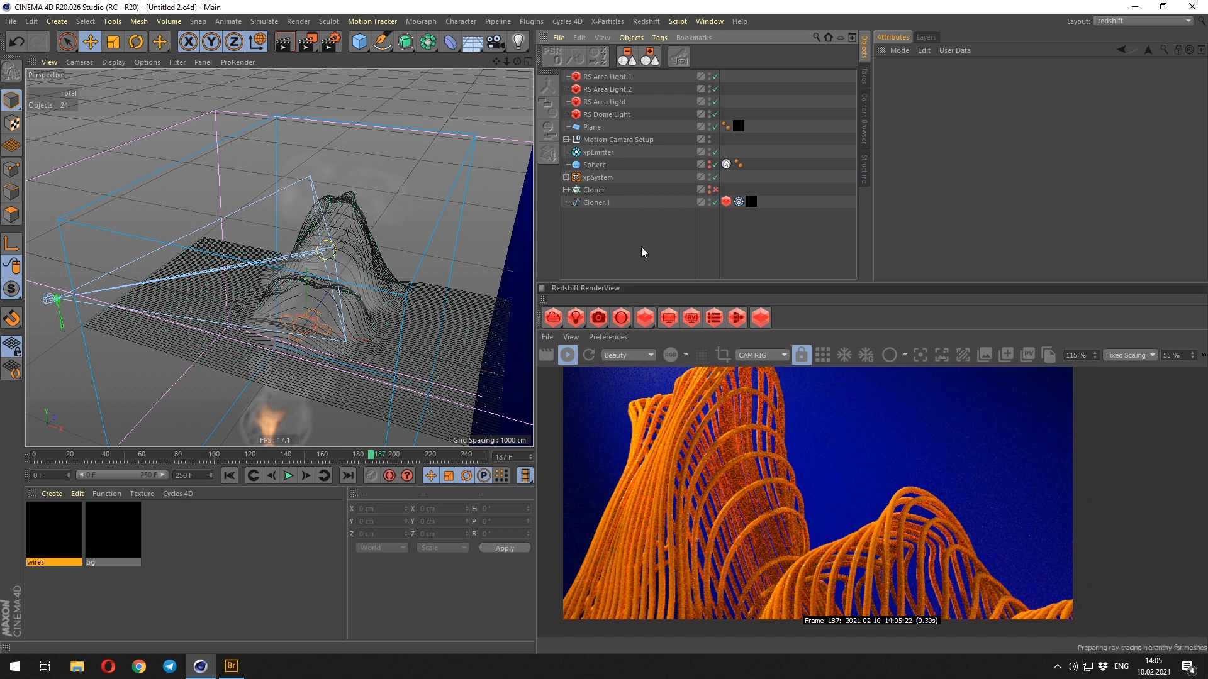
left_click(566, 177)
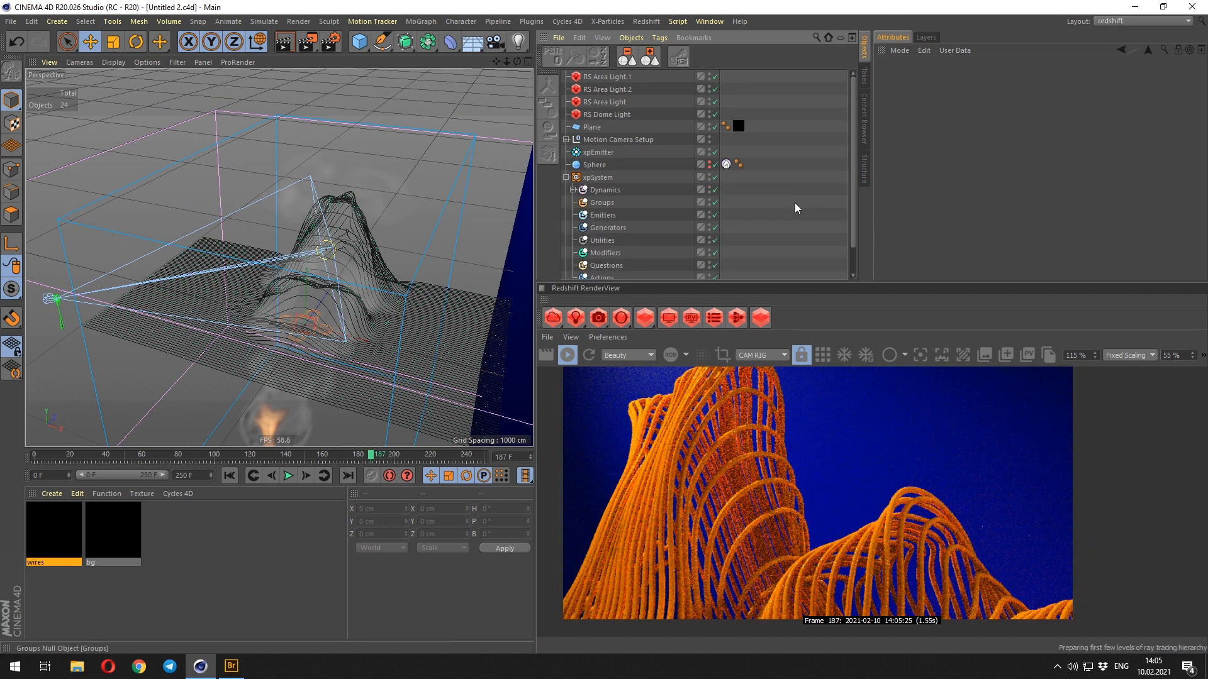
left_click_drag(598, 152, 606, 217)
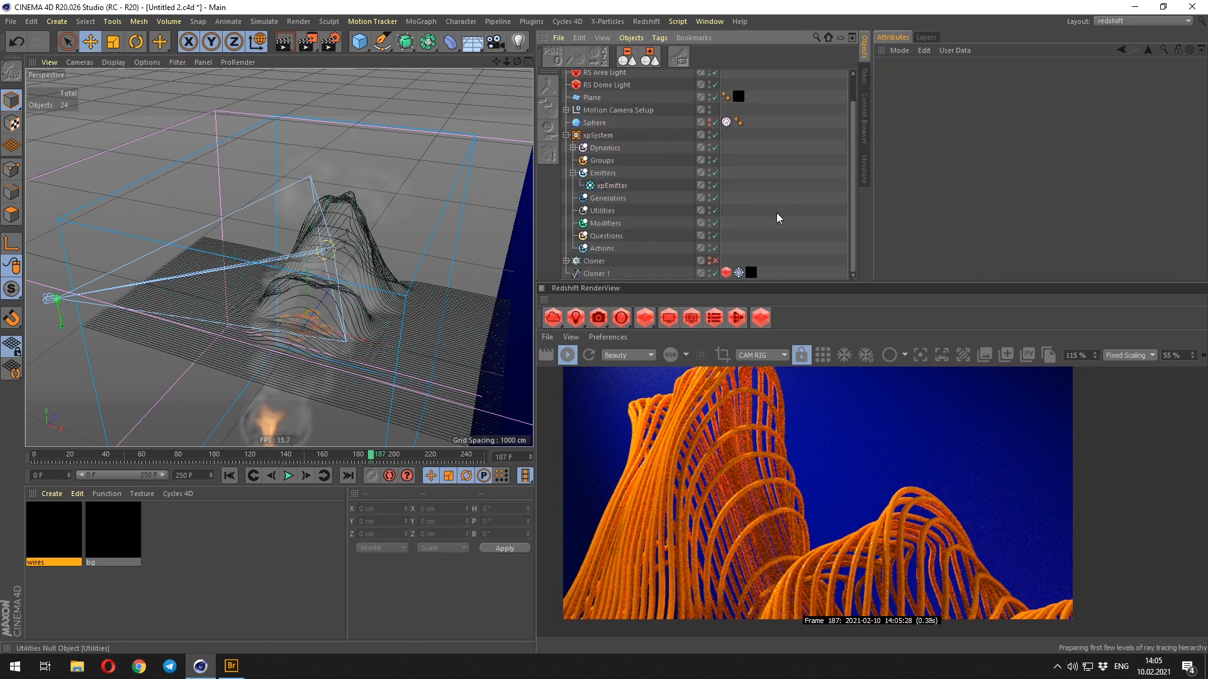
- Hide Cloner.1 and give the xpEmitter a Redshift Object tag with its Particles Mode set to Optimized Spheres
double_click(710, 271)
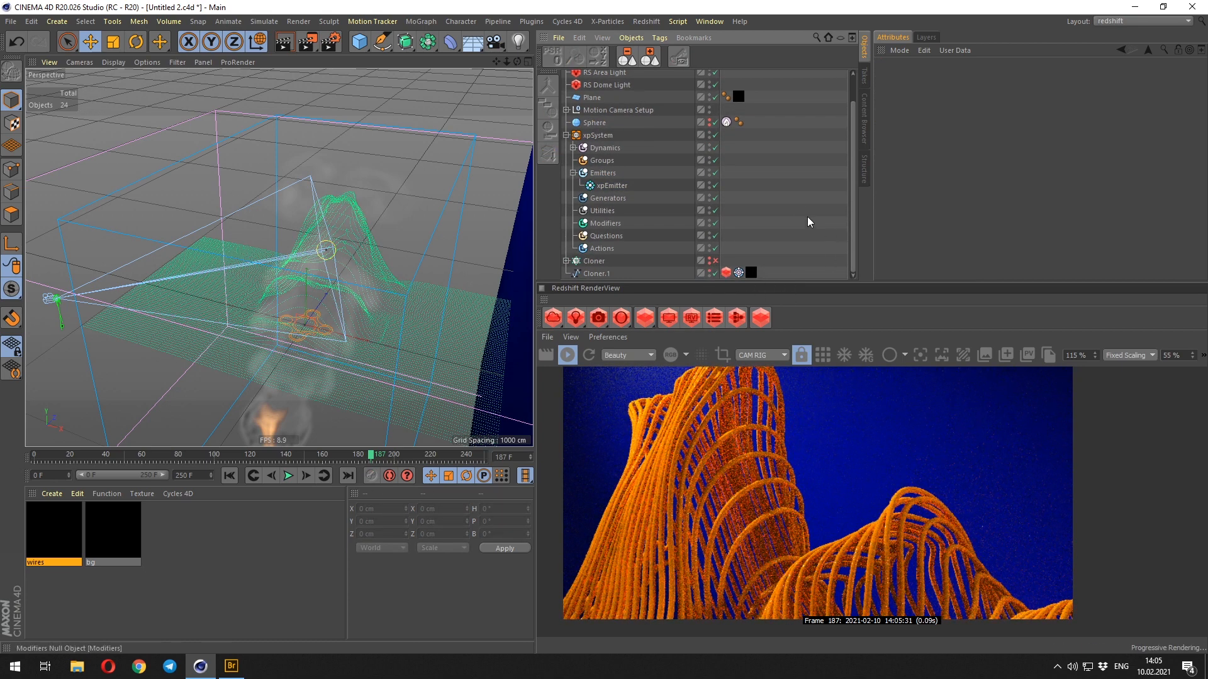
right_click(608, 186)
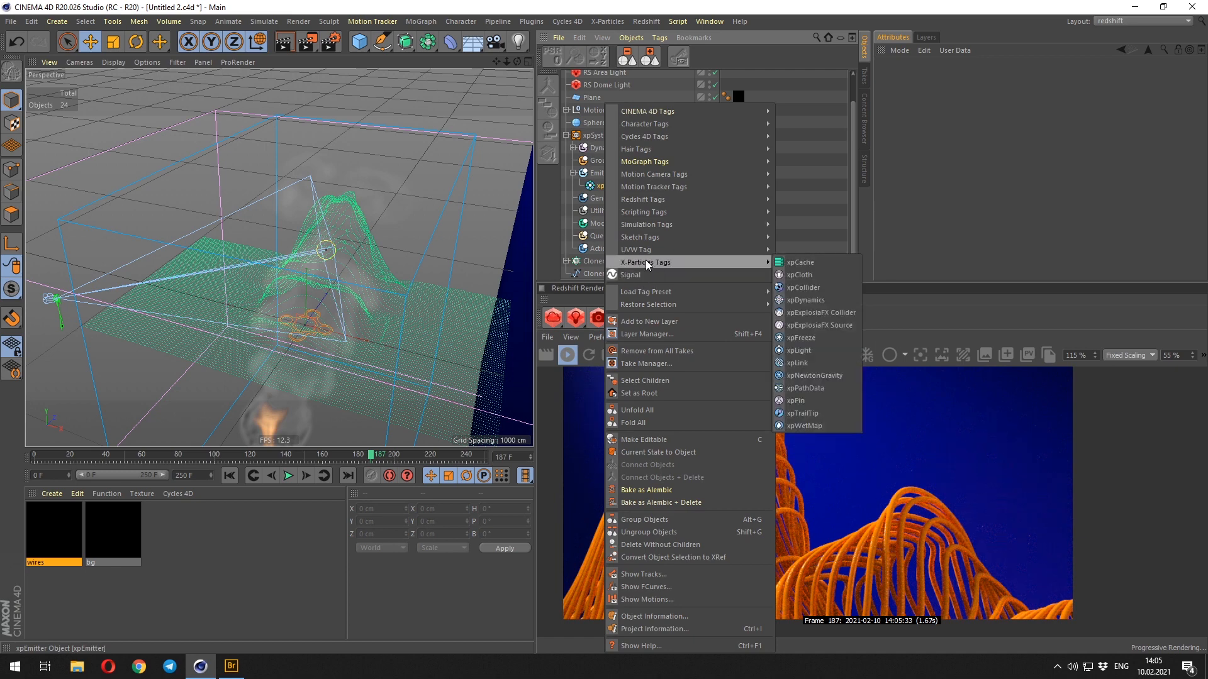
mouse_move(652, 204)
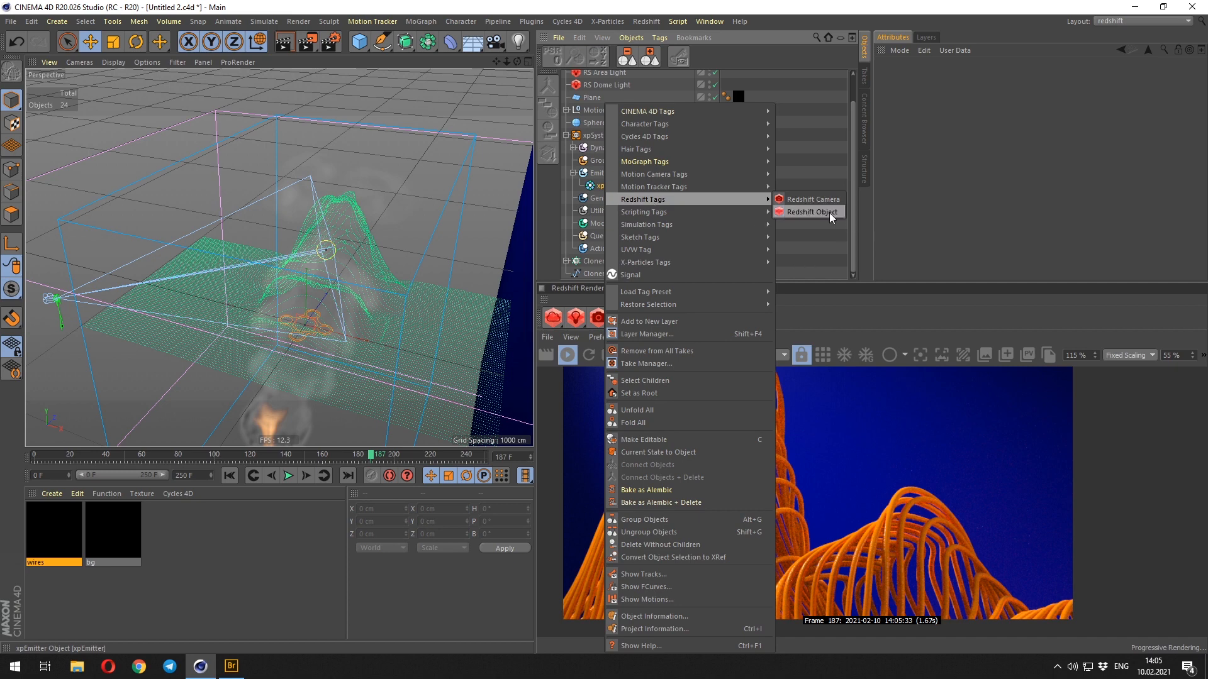
left_click(811, 212)
left_click(1003, 117)
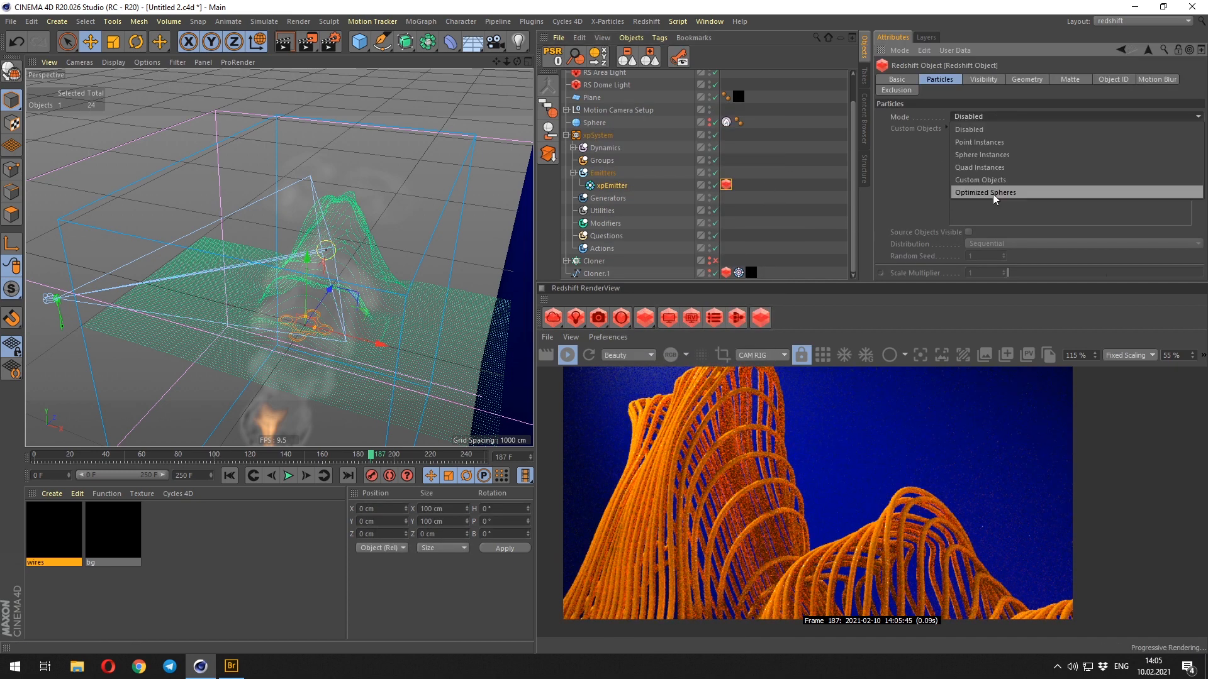
left_click(991, 193)
left_click(760, 254)
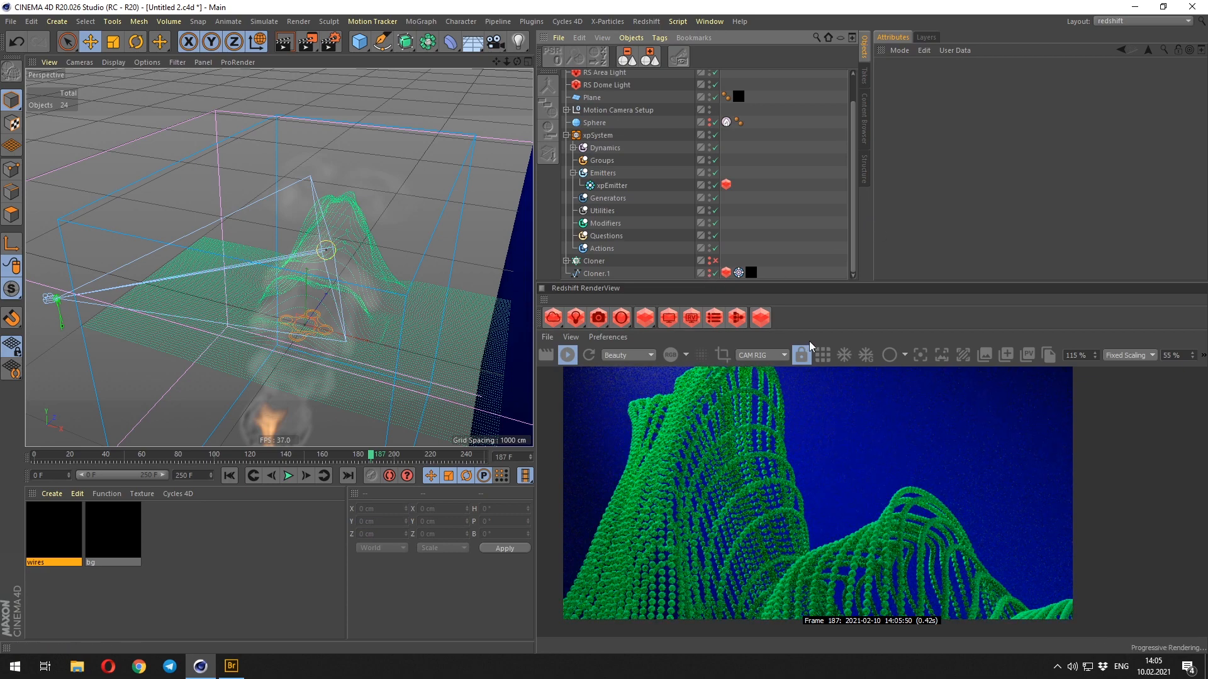
- Set the Scale Multiplier of the xpEmitter's Redshift Object tag to 1.75
left_click(726, 184)
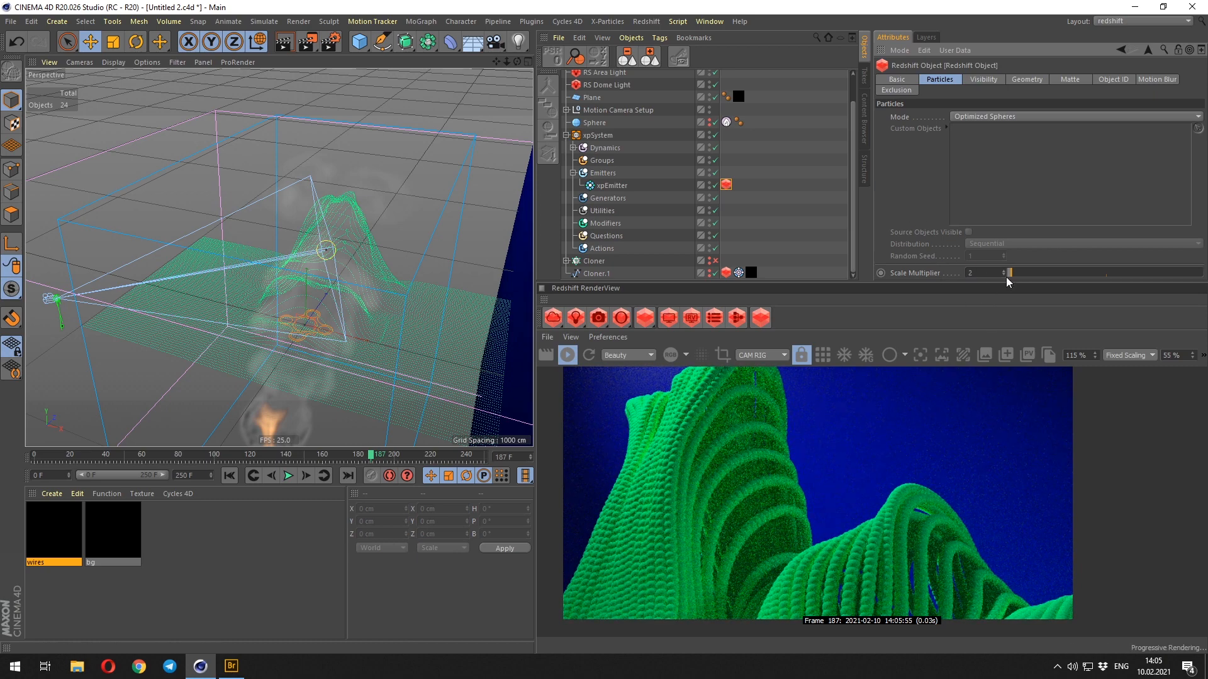
left_click_drag(1003, 278, 1003, 279)
type("75")
key("Return")
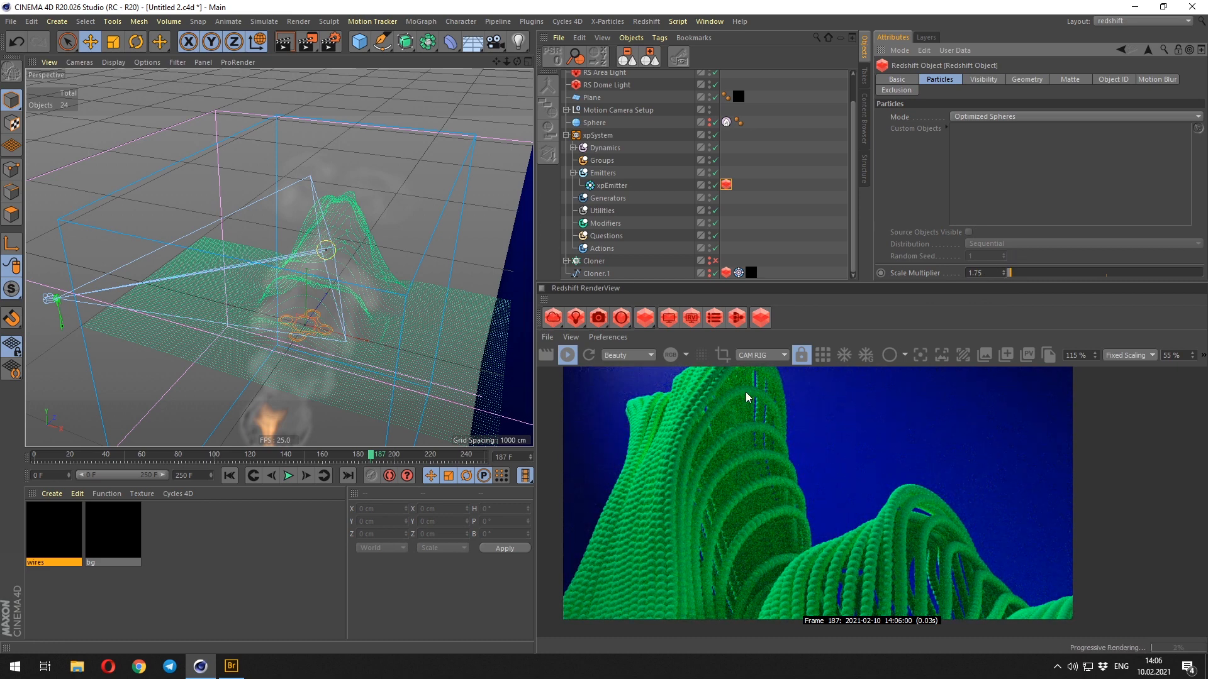
- Duplicate the wires material and rename the copy as partice
scroll(768, 480, "down", 2)
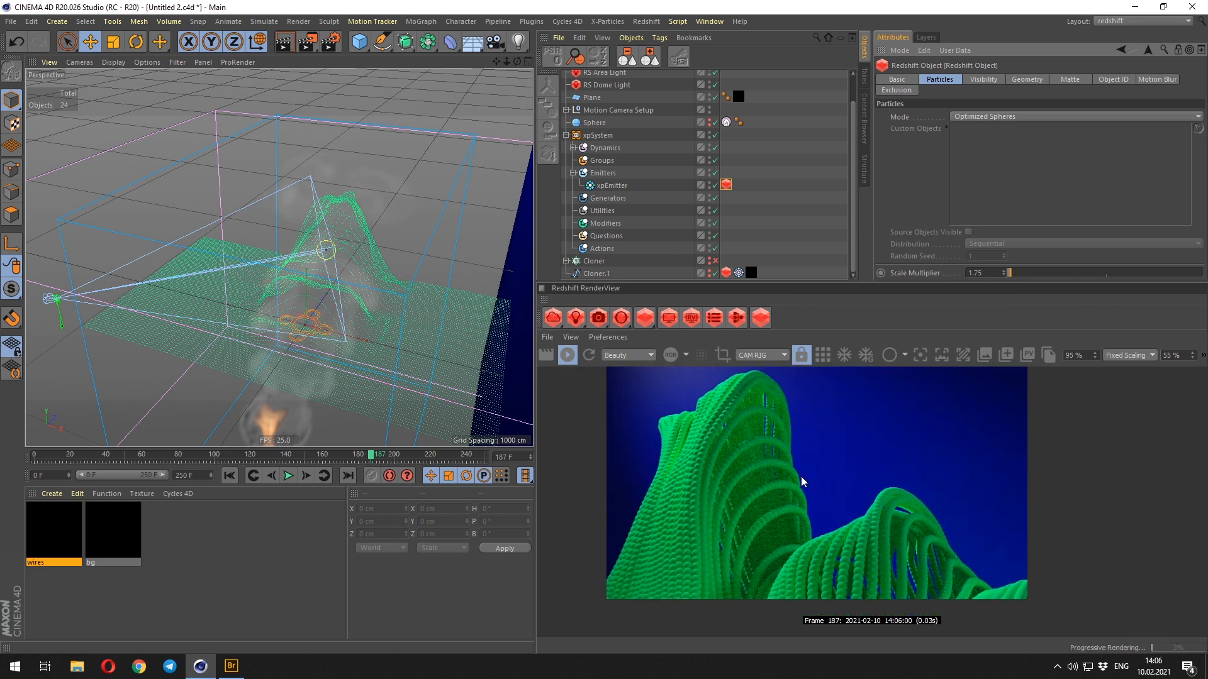
left_click(44, 597)
left_click_drag(52, 539, 217, 548, "ctrl")
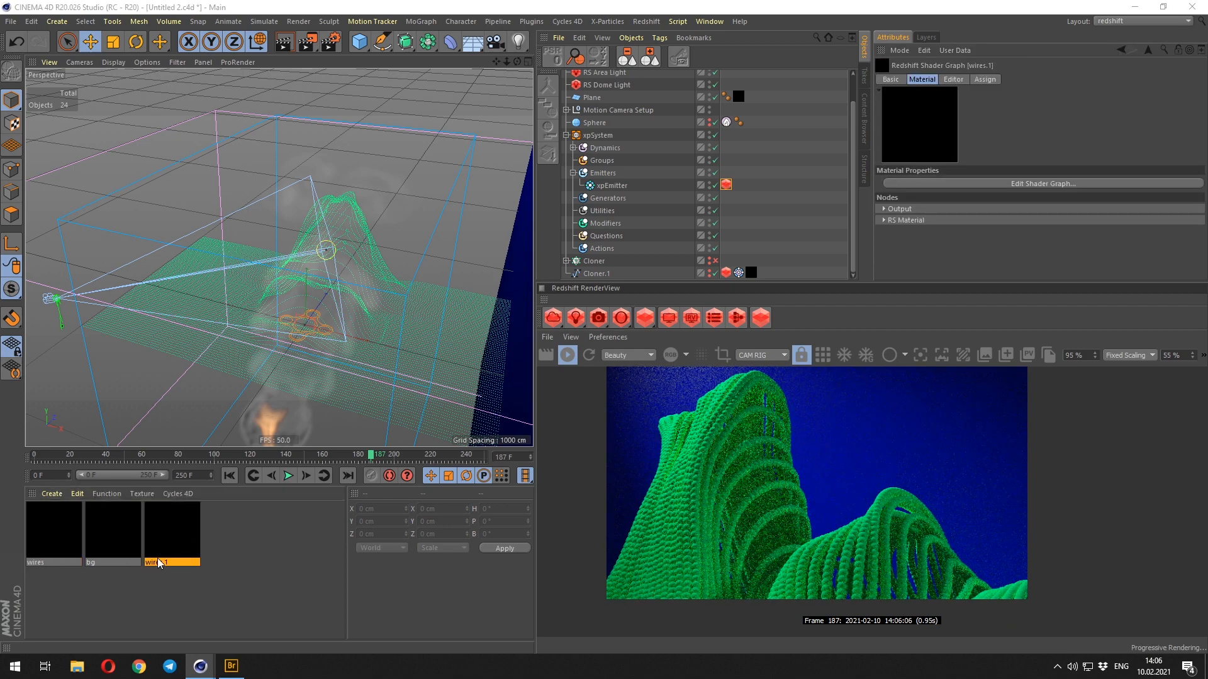
double_click(172, 532)
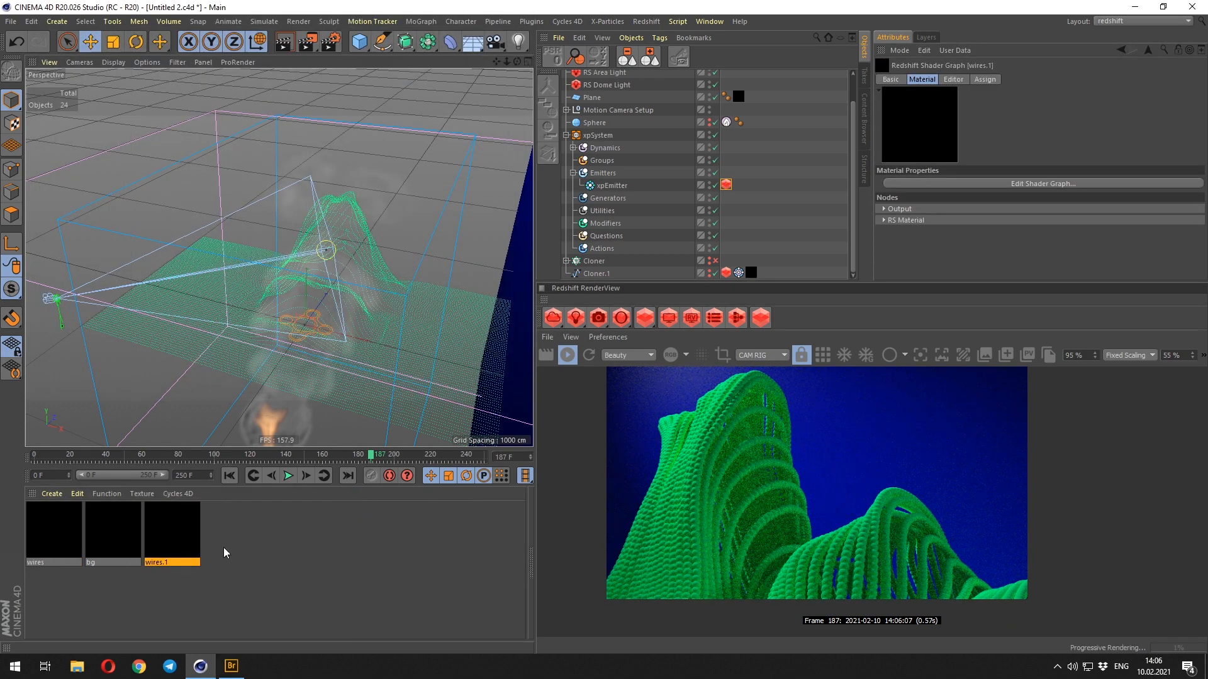
double_click(158, 562)
type("partice")
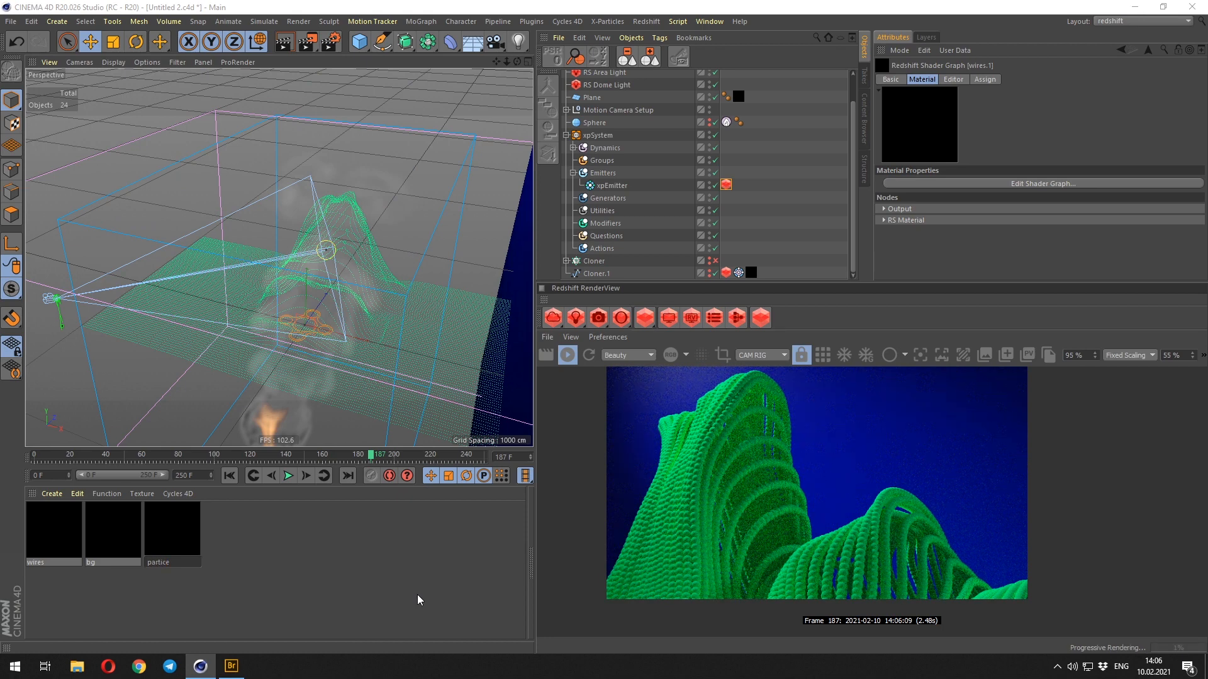
key("Return")
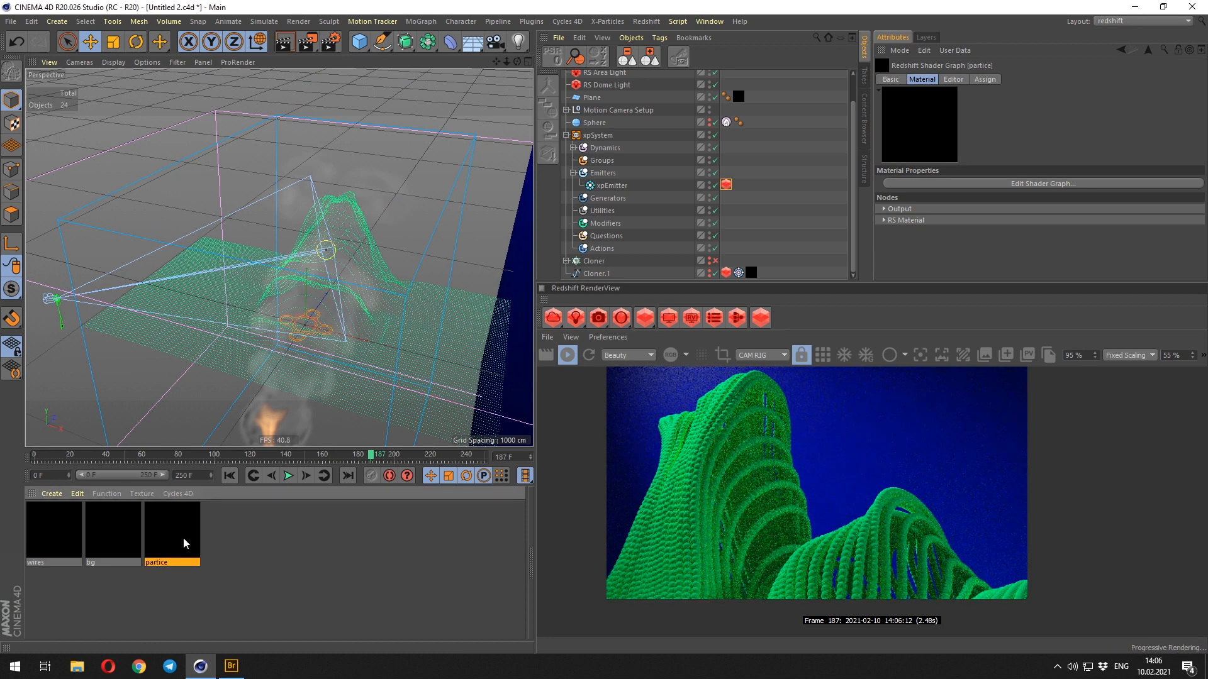
- Apply the partice material to the xpEmitter and inspect the particles in the render preview
left_click_drag(621, 187, 624, 187)
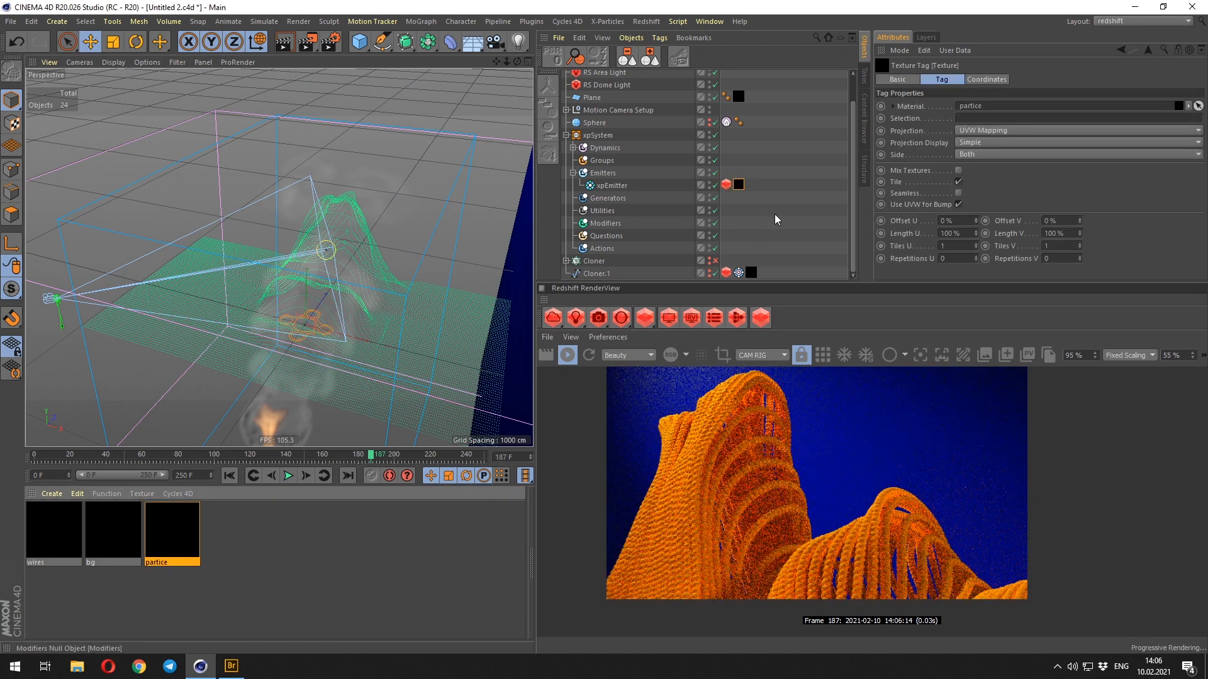
scroll(791, 473, "up", 3)
scroll(776, 478, "down", 3)
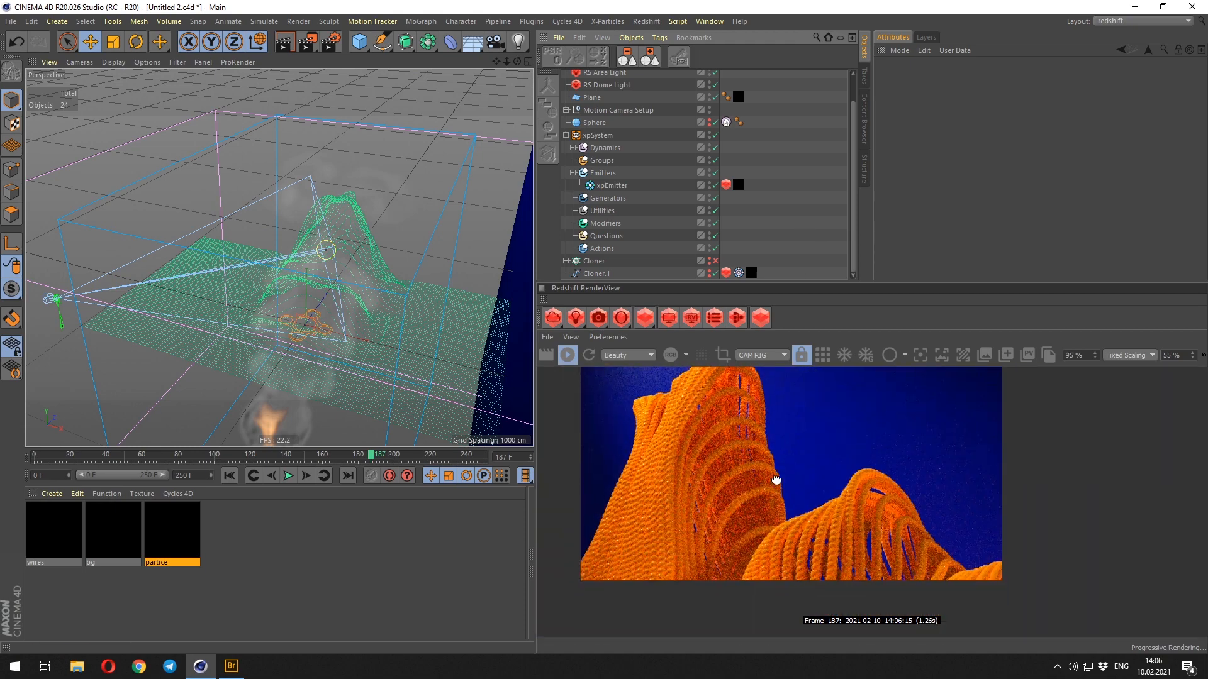
scroll(780, 490, "up", 3)
scroll(792, 517, "down", 4)
scroll(708, 490, "up", 2)
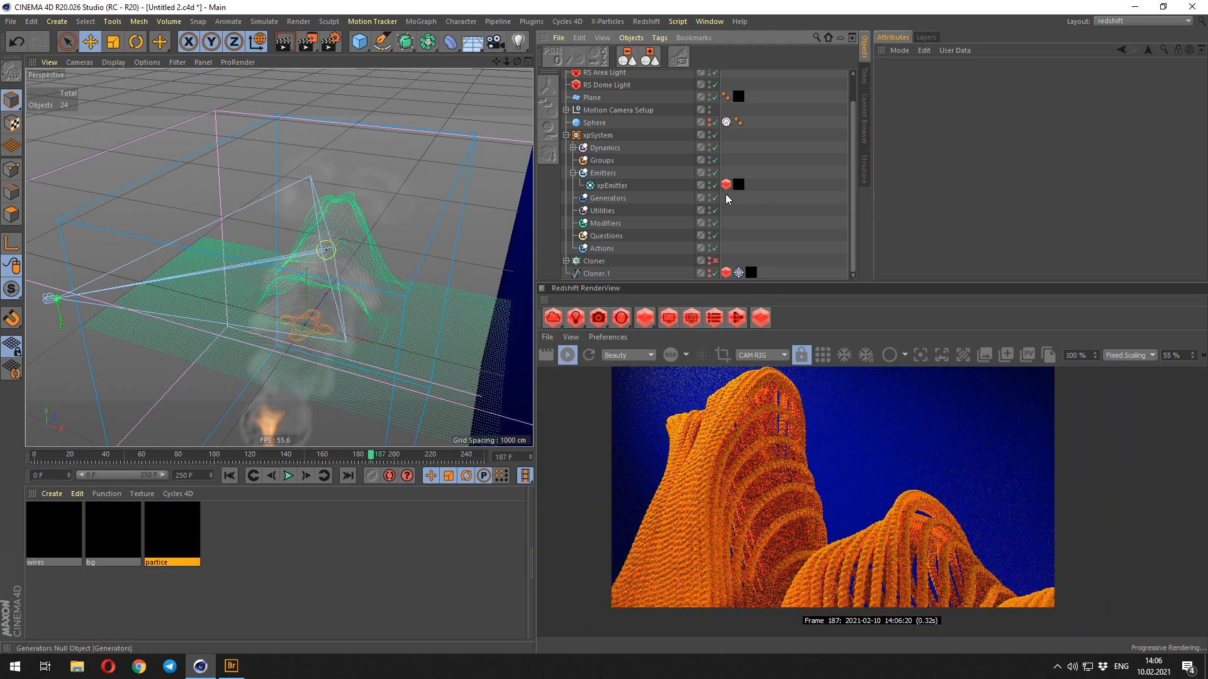
- Set the Color Mode in the xpEmitter's display settings to Random Color
left_click(619, 186)
left_click(784, 210)
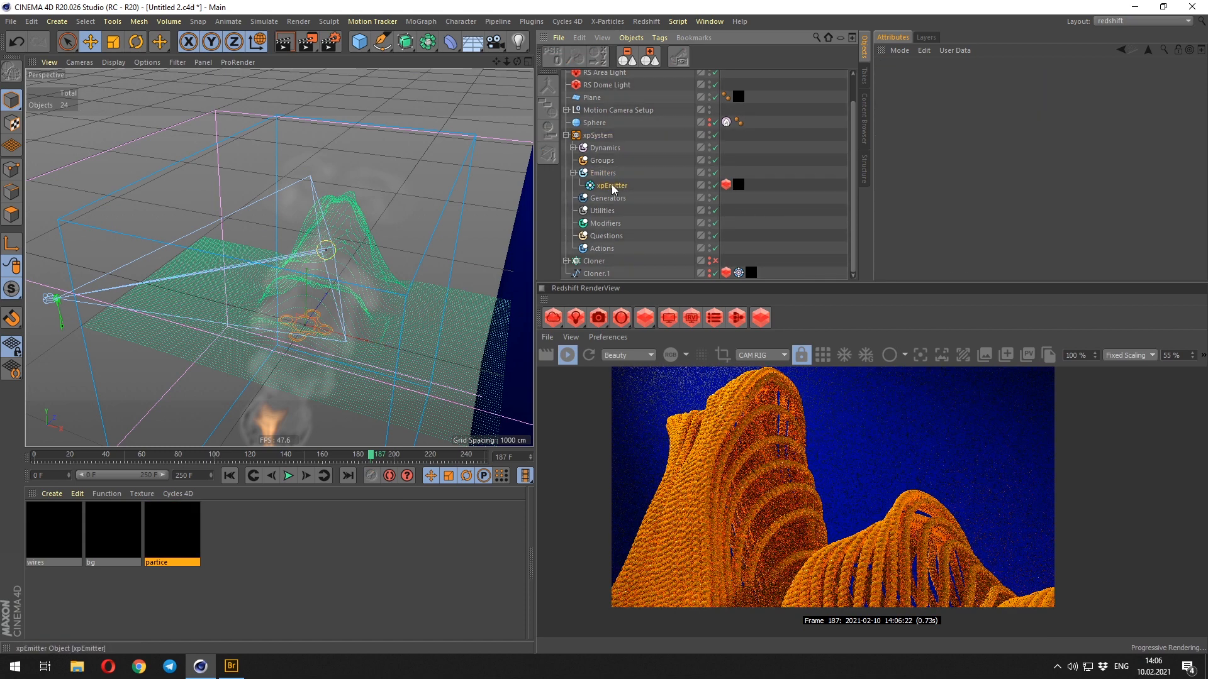
left_click(614, 187)
left_click_drag(1027, 85, 1096, 100)
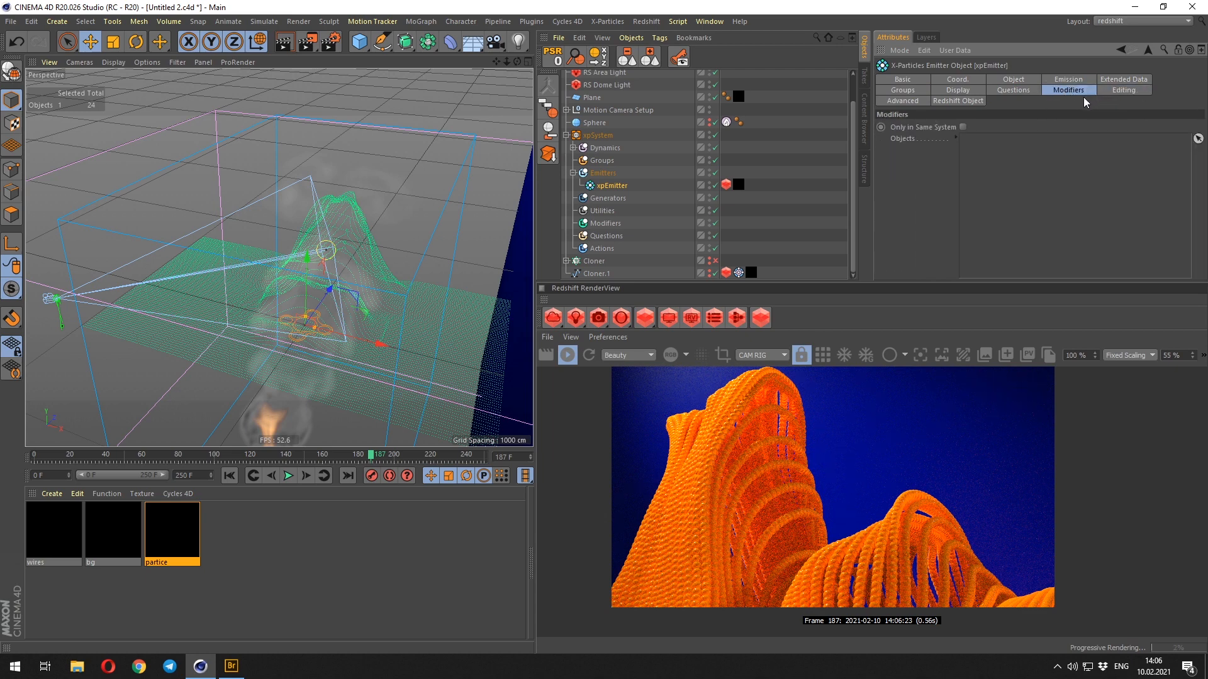
left_click(919, 102)
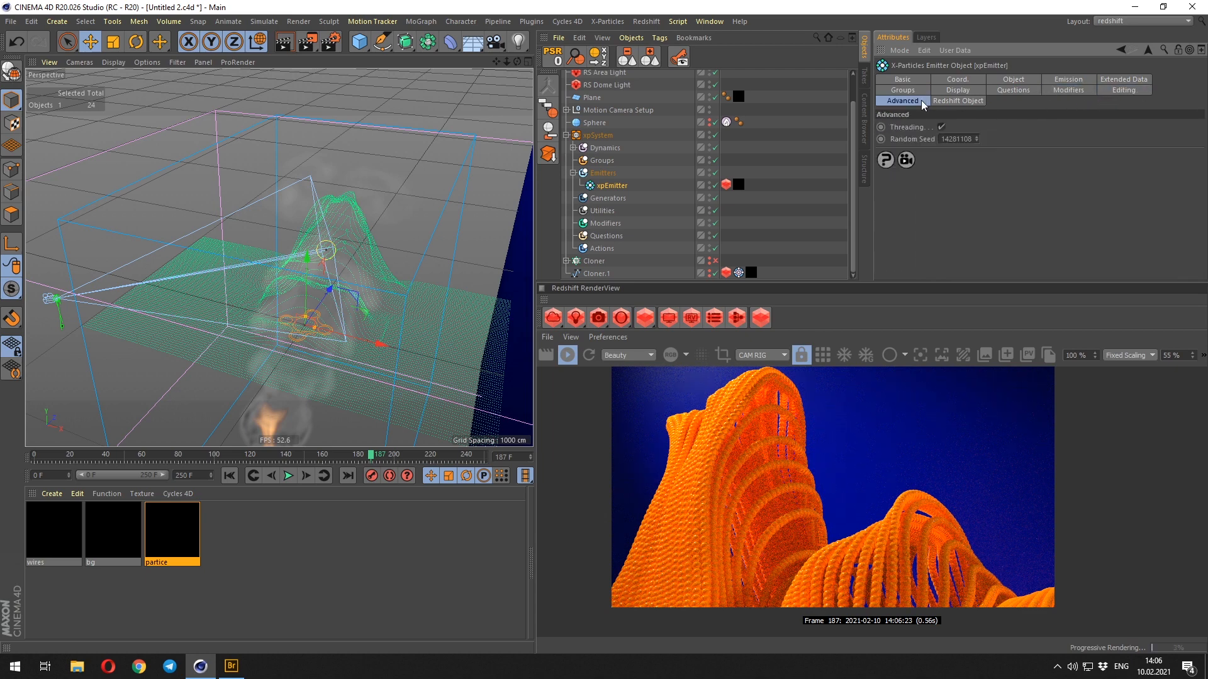
left_click(961, 92)
scroll(919, 175, "down", 5)
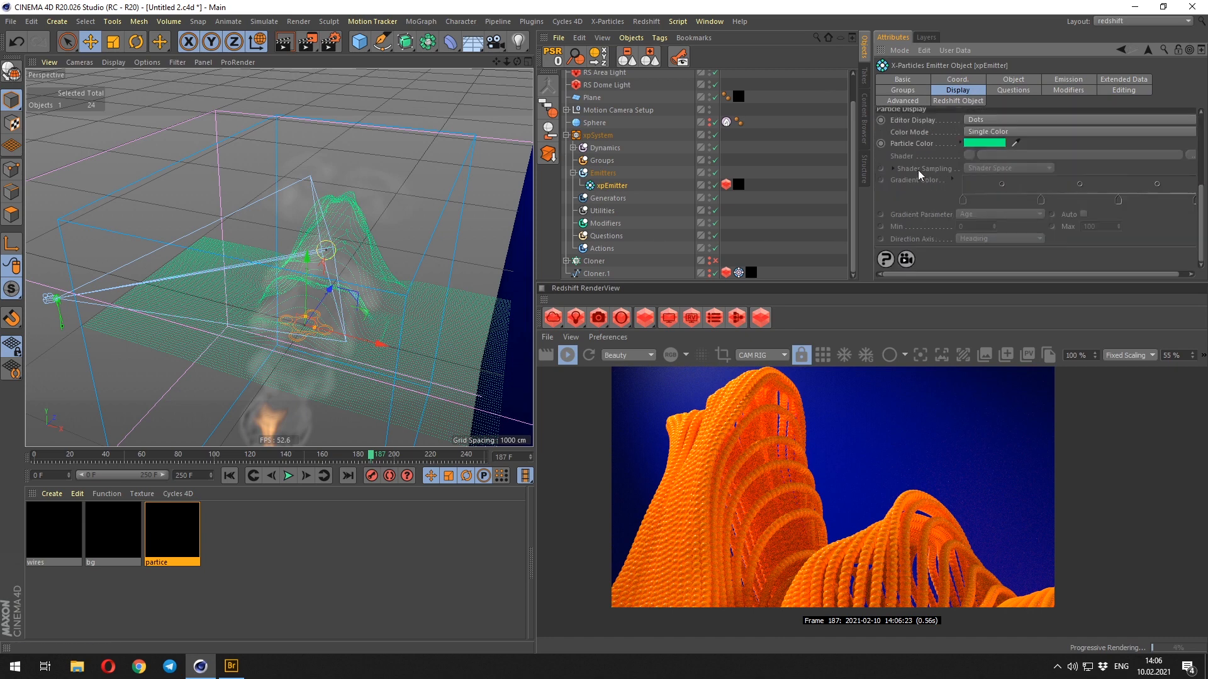
left_click(972, 133)
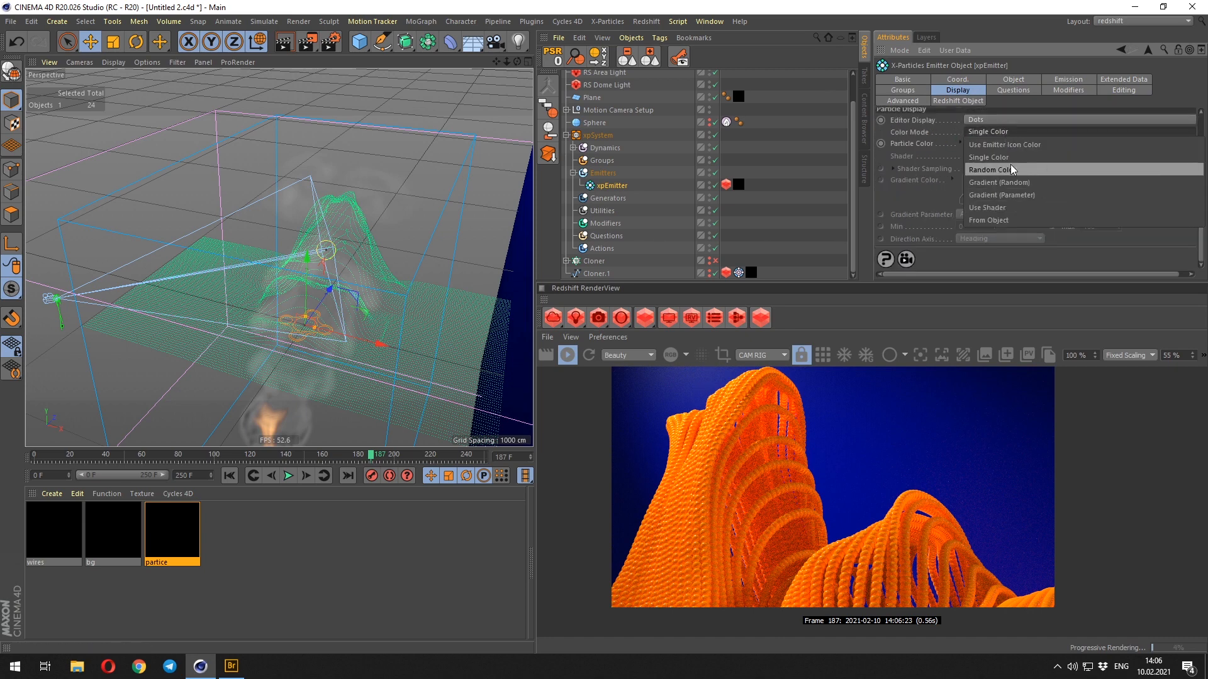
left_click(1001, 172)
left_click(761, 213)
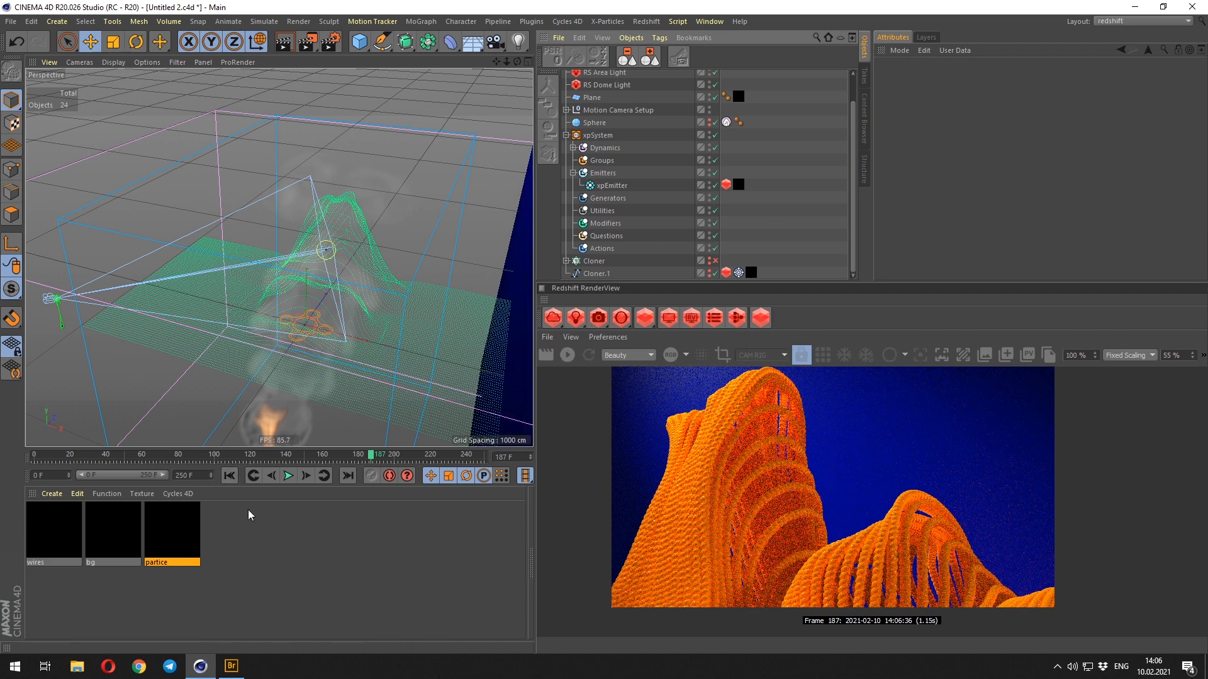
- Replay the simulation from the first frame, toggle the CAM RIG view in the expanded Motion Camera Setup, and stop at frame 166
left_click(229, 476)
left_click(288, 476)
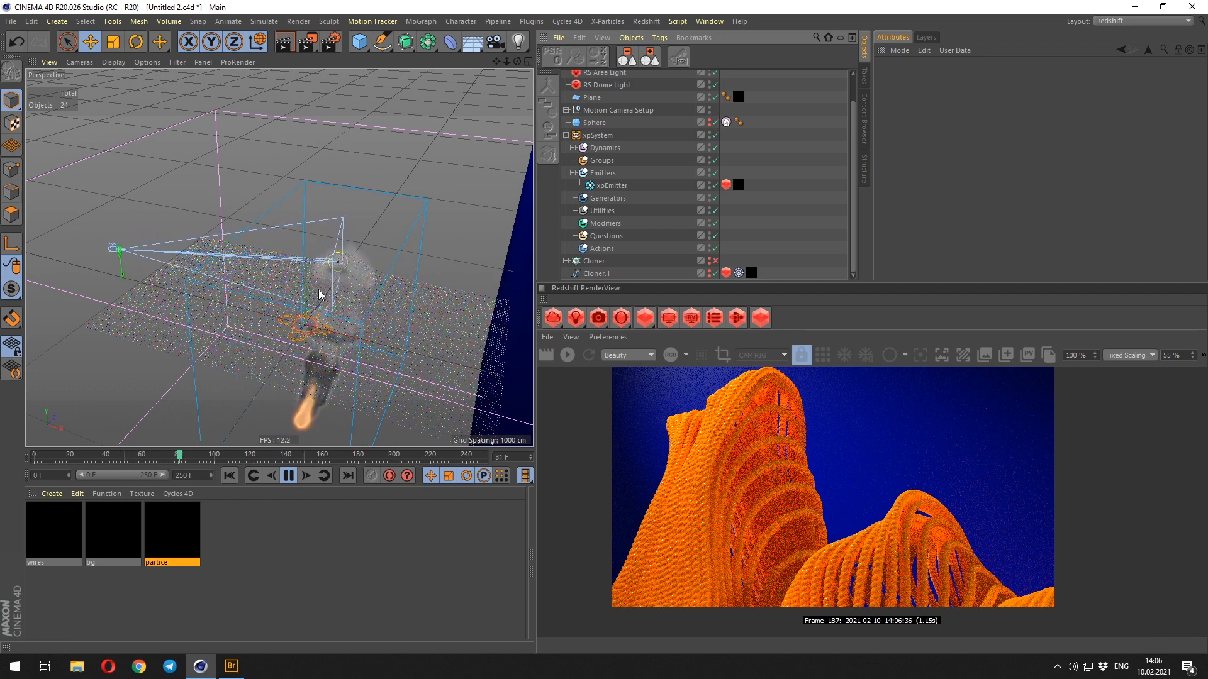
left_click_drag(319, 311, 465, 351, "alt")
mouse_move(367, 297)
left_mouse_down("alt")
mouse_move(429, 309)
mouse_move(353, 296)
left_mouse_up("alt")
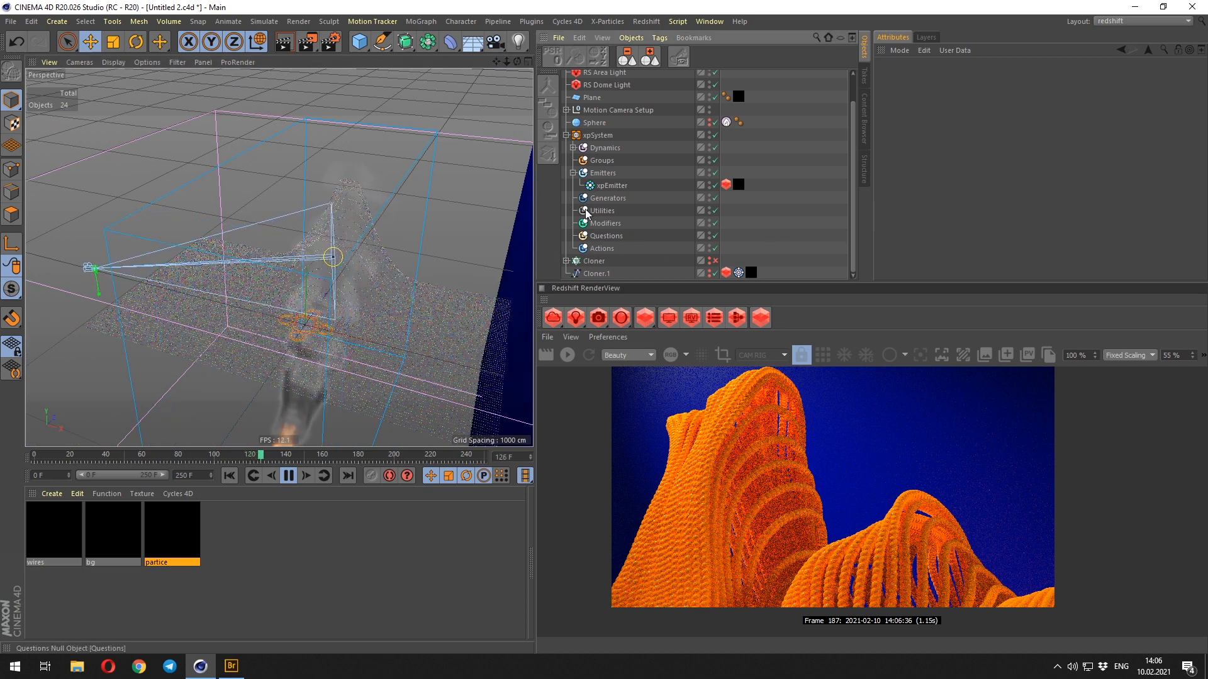
left_click(567, 110)
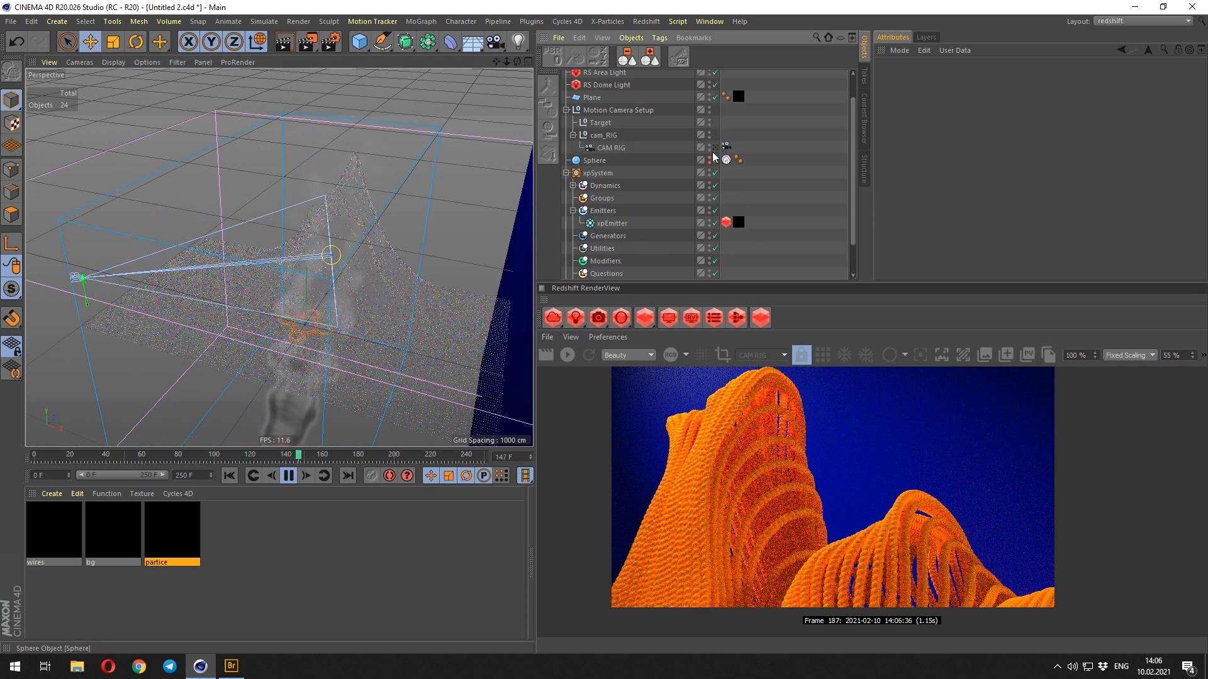
left_click(715, 148)
left_click(714, 148)
left_click(290, 476)
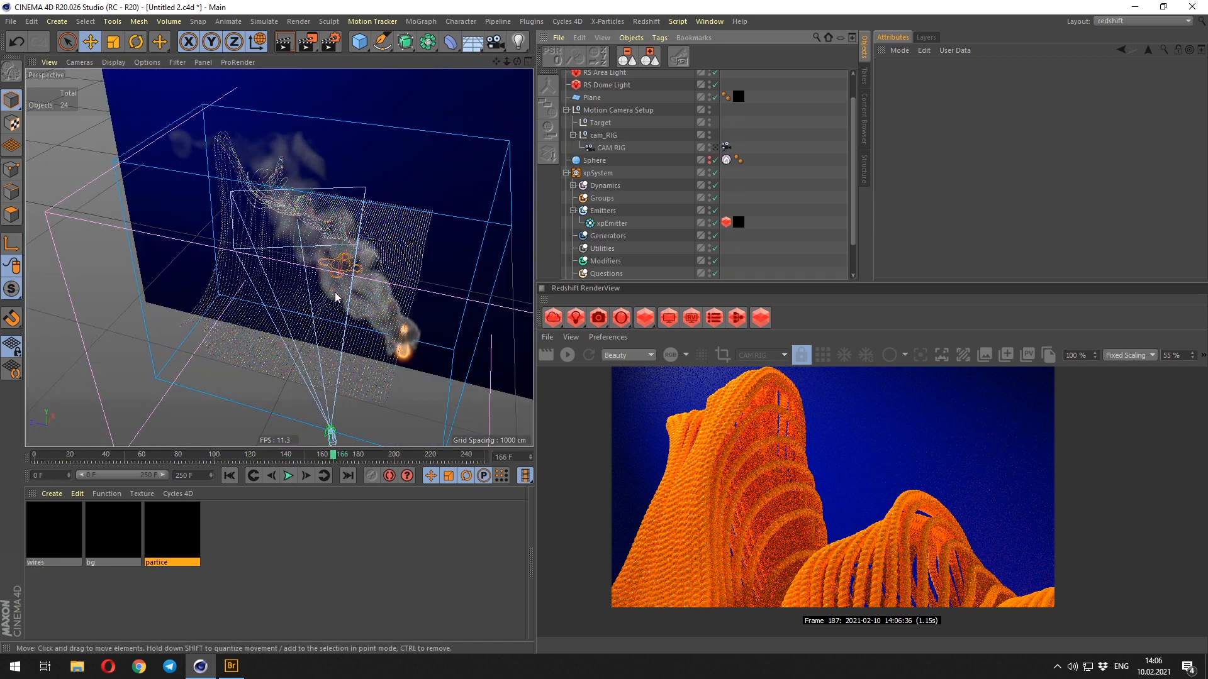
mouse_move(266, 269)
left_mouse_down("alt")
mouse_move(201, 245)
mouse_move(261, 221)
mouse_move(284, 262)
left_mouse_up("alt")
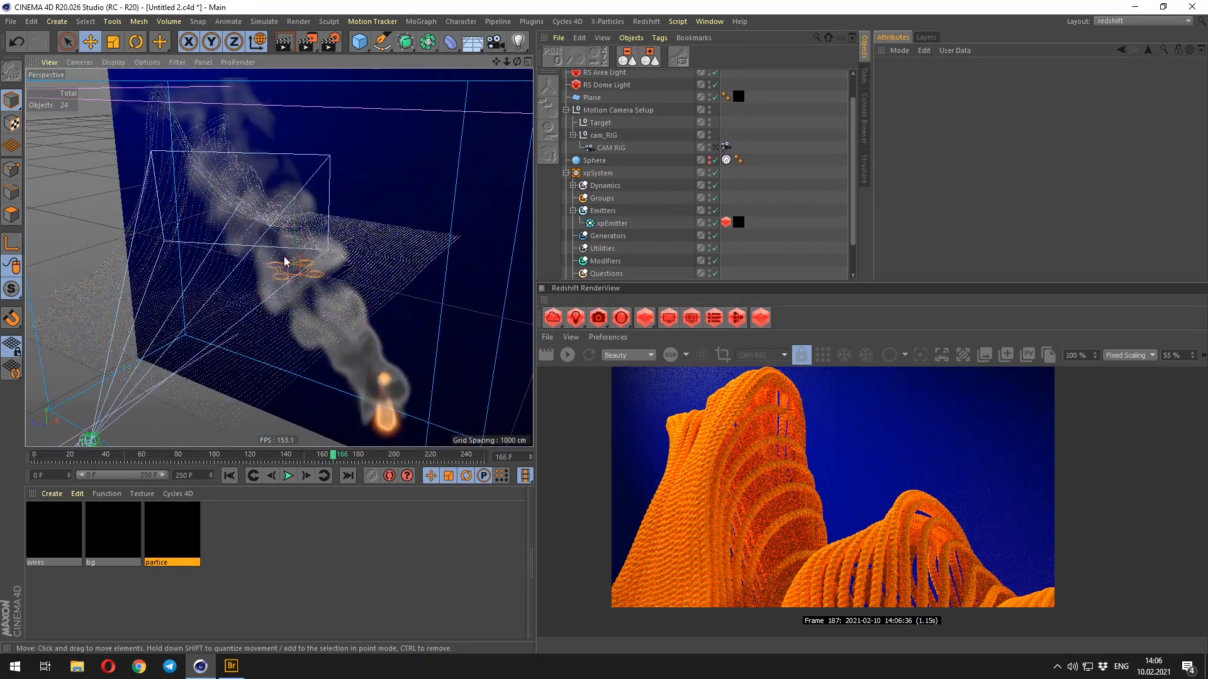
- Restart the live Redshift render and set its camera to CAM RIG to inspect the particle strands
left_click(568, 356)
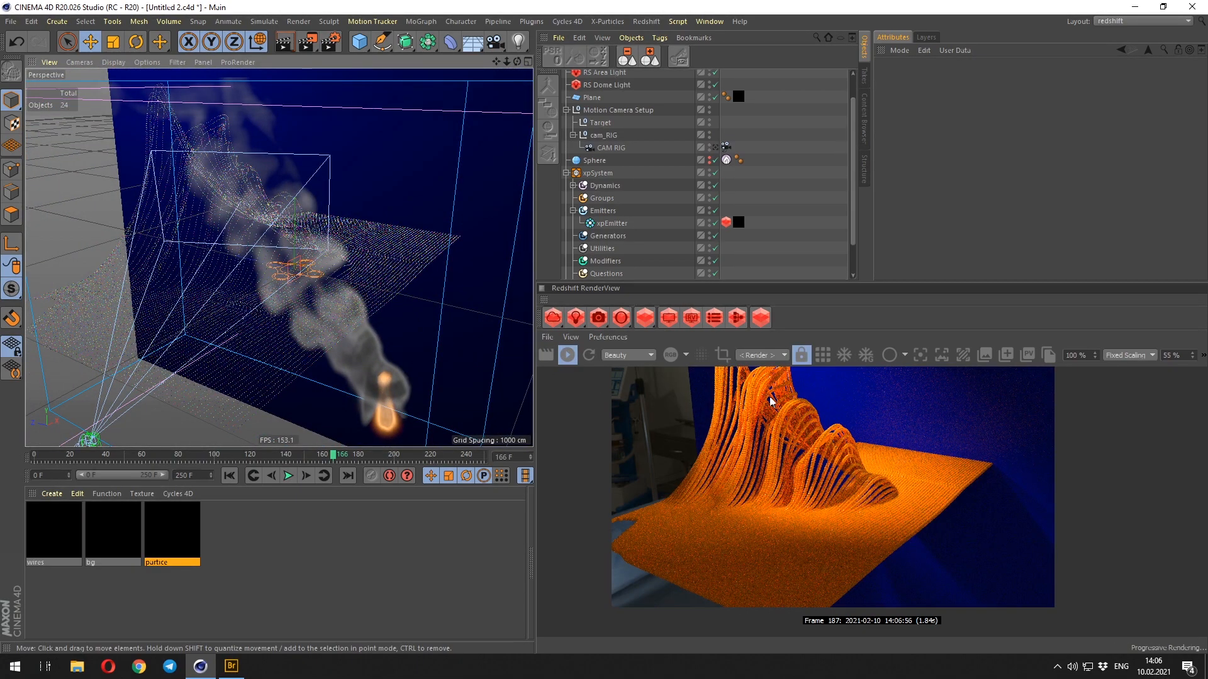
left_click(762, 356)
left_click(750, 382)
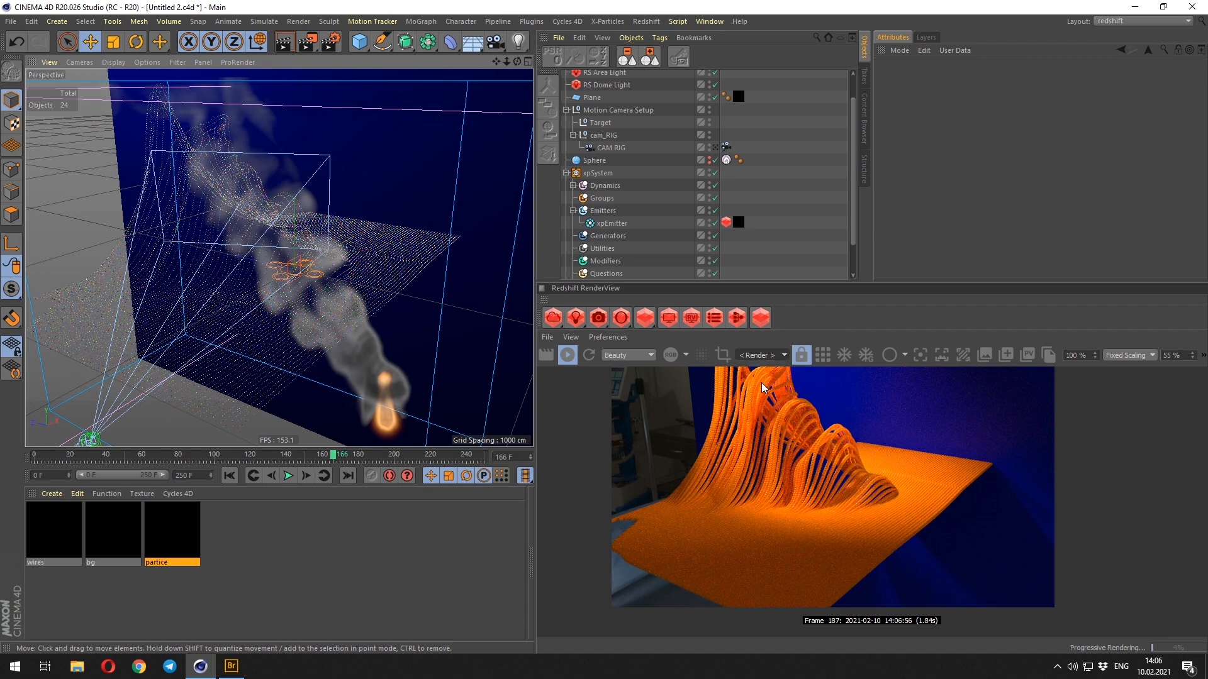
scroll(844, 469, "up", 3)
scroll(836, 480, "down", 2)
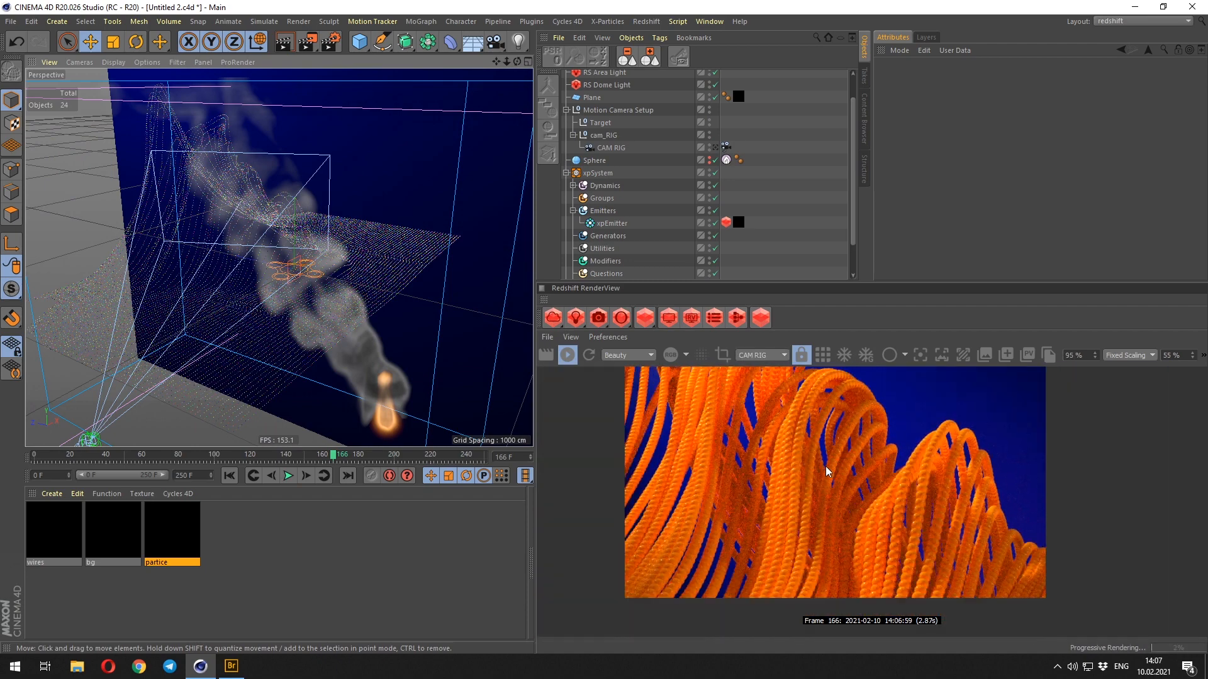
scroll(774, 480, "down", 2)
scroll(835, 506, "up", 2)
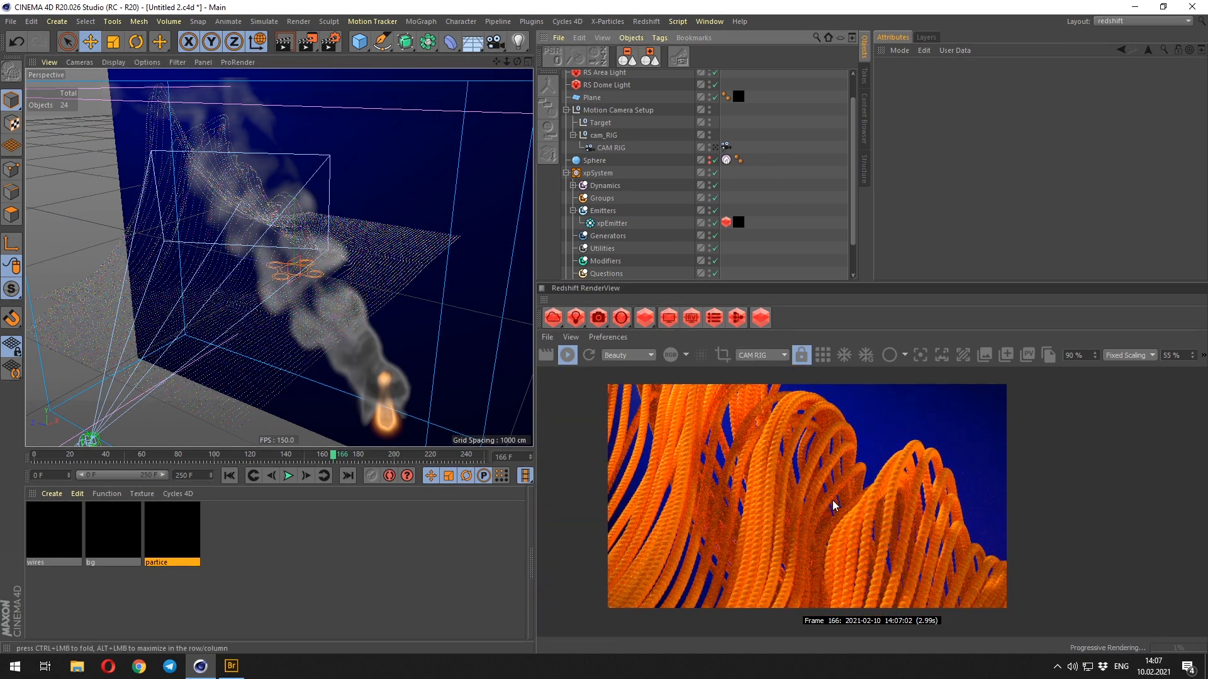
- Add a Color User Data node to the partice shader graph and connect its output to the Output node's Surface
left_click(367, 617)
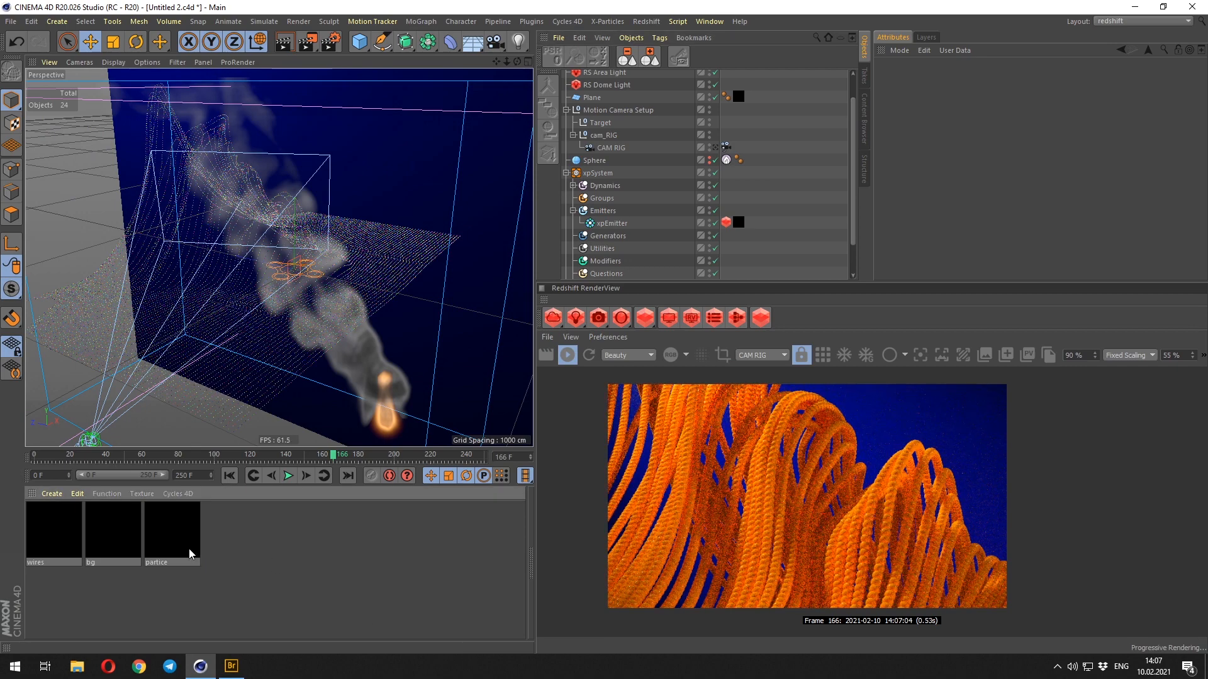
double_click(174, 538)
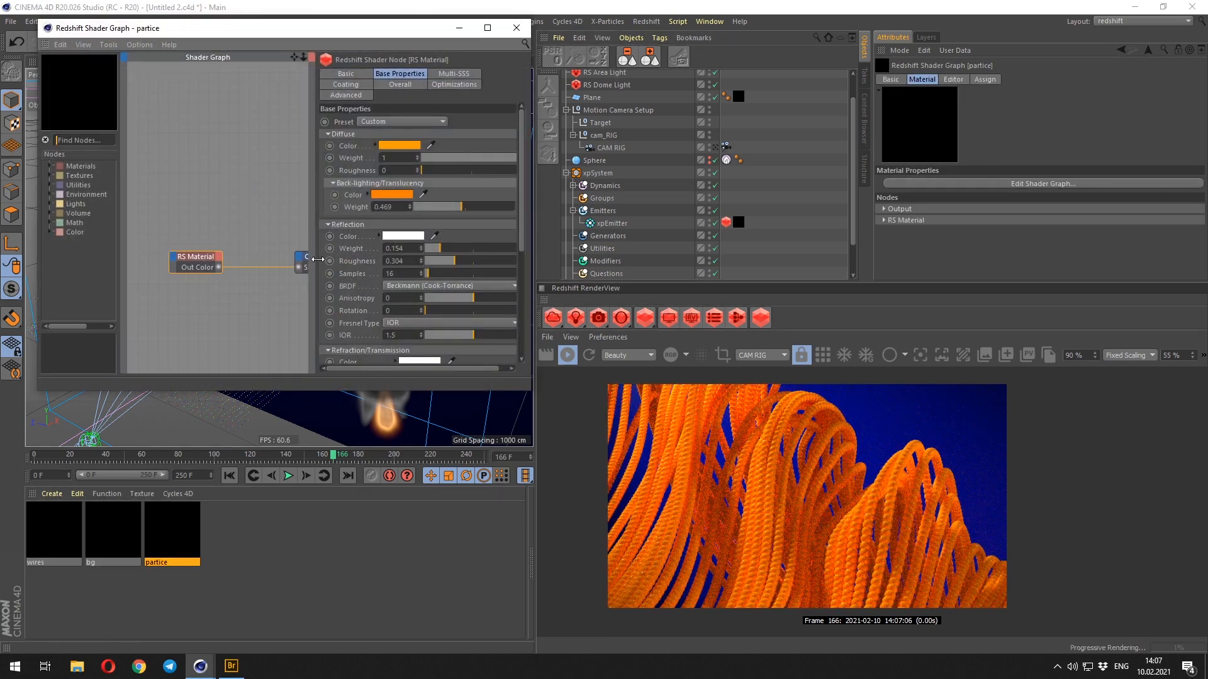
left_click(309, 225)
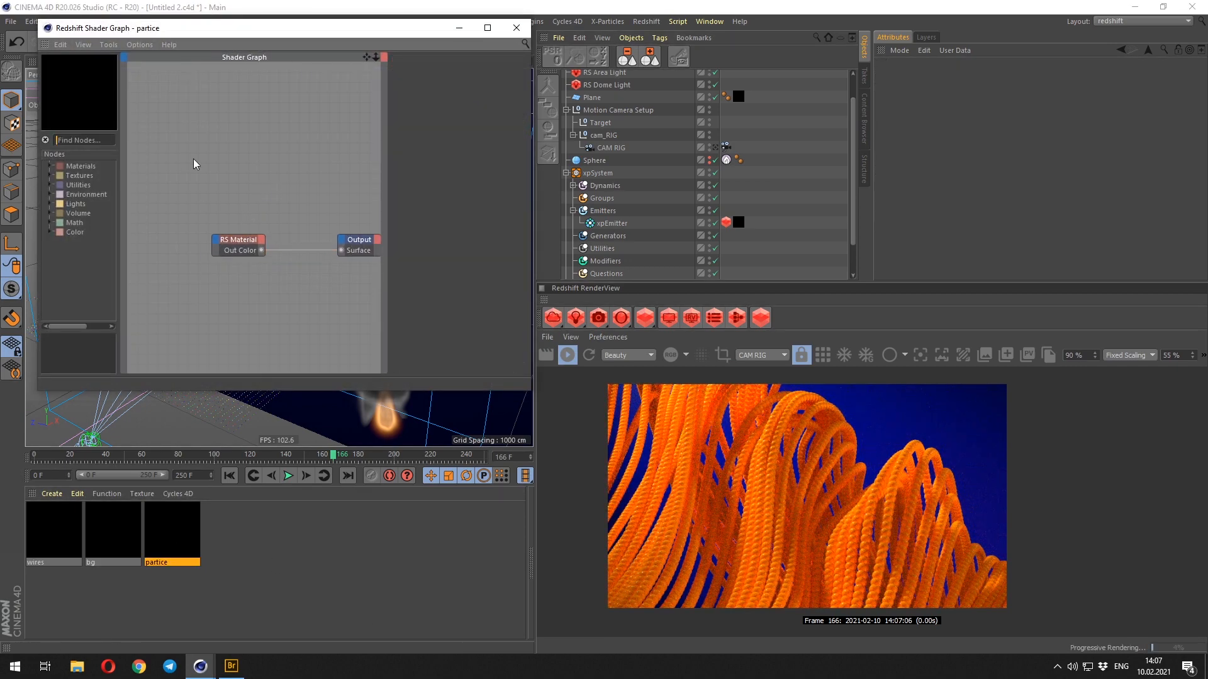
type("use")
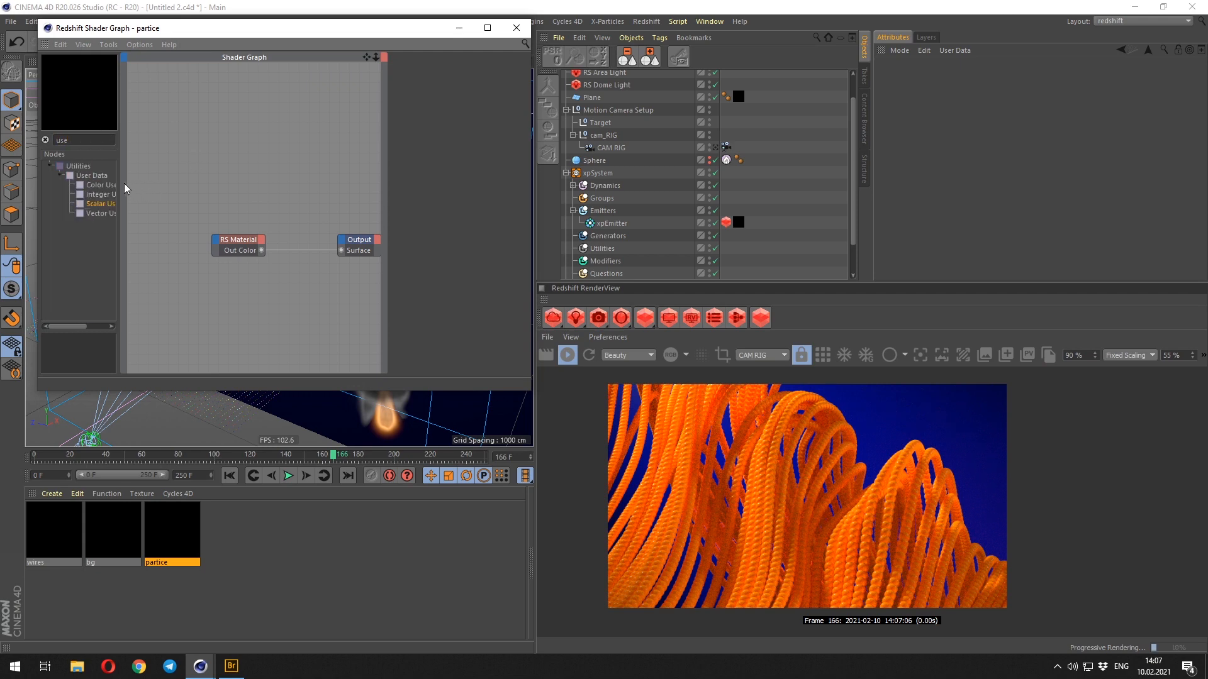
left_click_drag(119, 181, 141, 183)
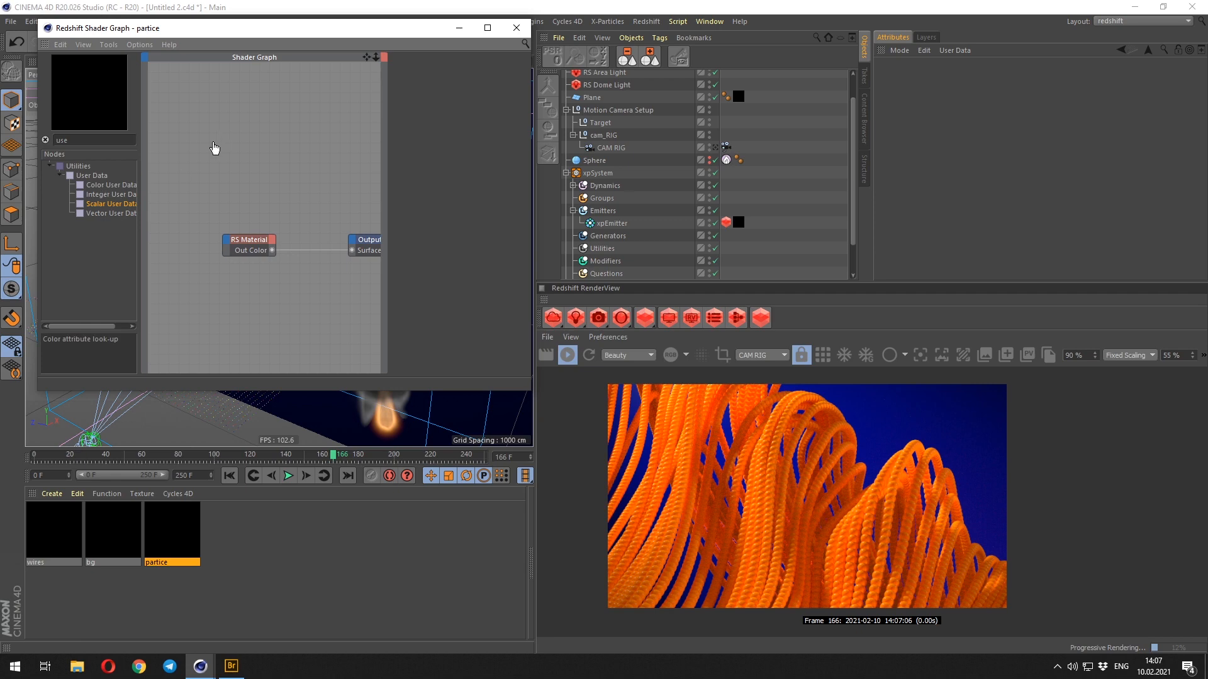
mouse_move(225, 182)
middle_mouse_down()
mouse_move(260, 172)
mouse_move(231, 180)
middle_mouse_up()
left_click_drag(97, 188, 217, 159)
left_click_drag(306, 110, 186, 192)
left_click_drag(240, 157, 376, 243)
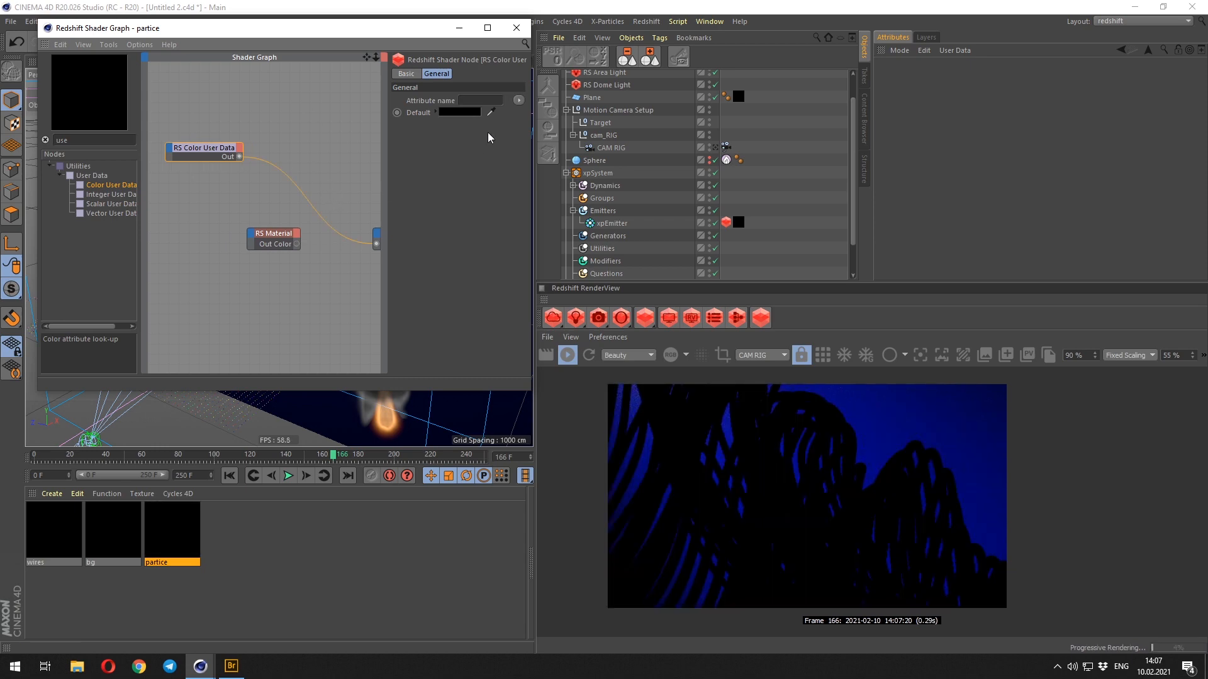
- Set the RS Color User Data node's Attribute name to the particle colour attribute RSPColor
left_click(518, 100)
mouse_move(546, 140)
left_click(587, 138)
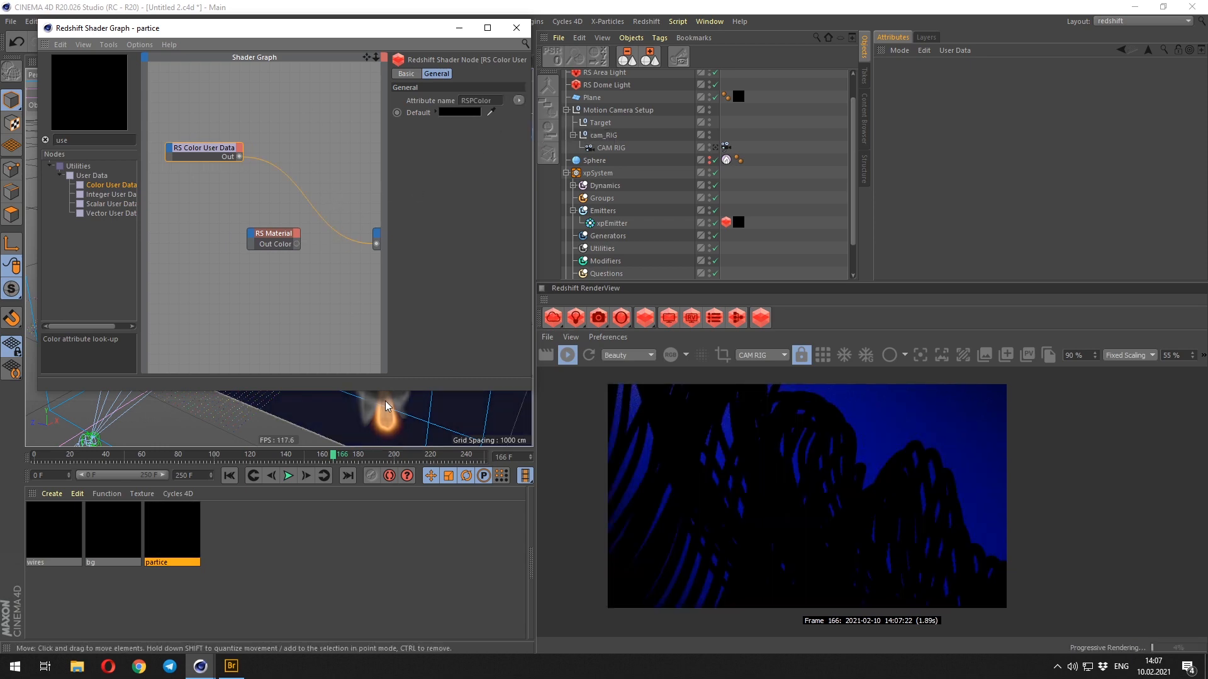
- Restart the simulation from the first frame and advance the timeline to frame 109 to check the particle colours
left_click(229, 477)
left_click(288, 476)
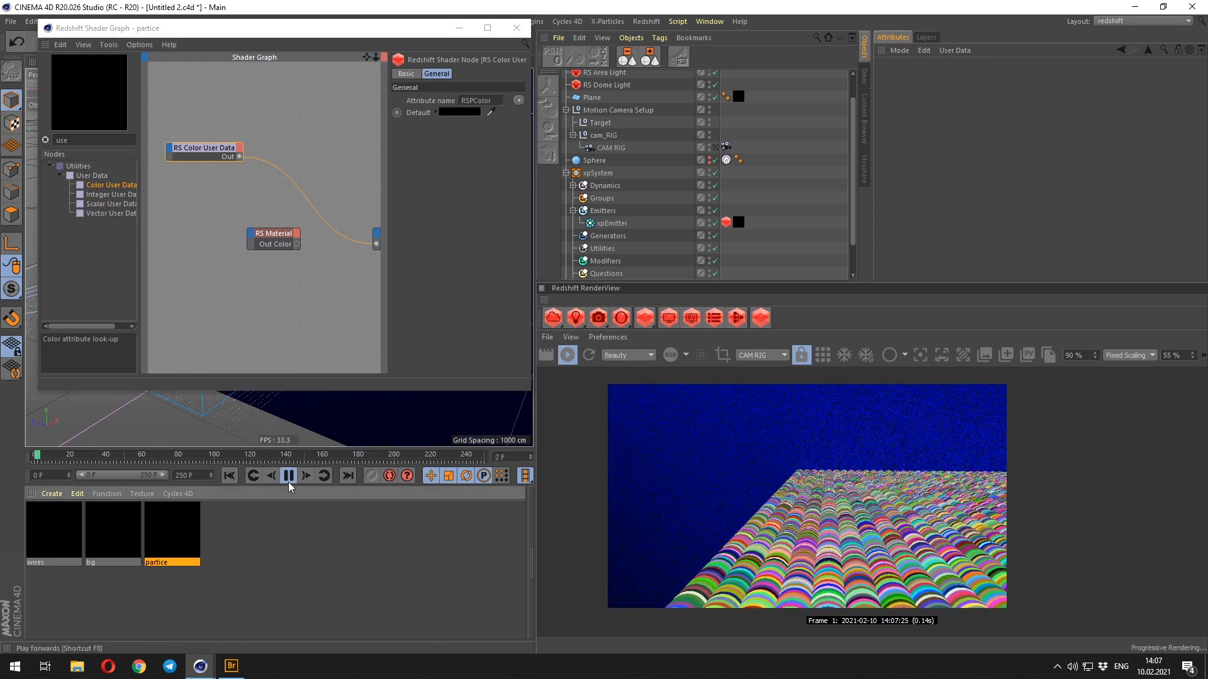
left_click(289, 482)
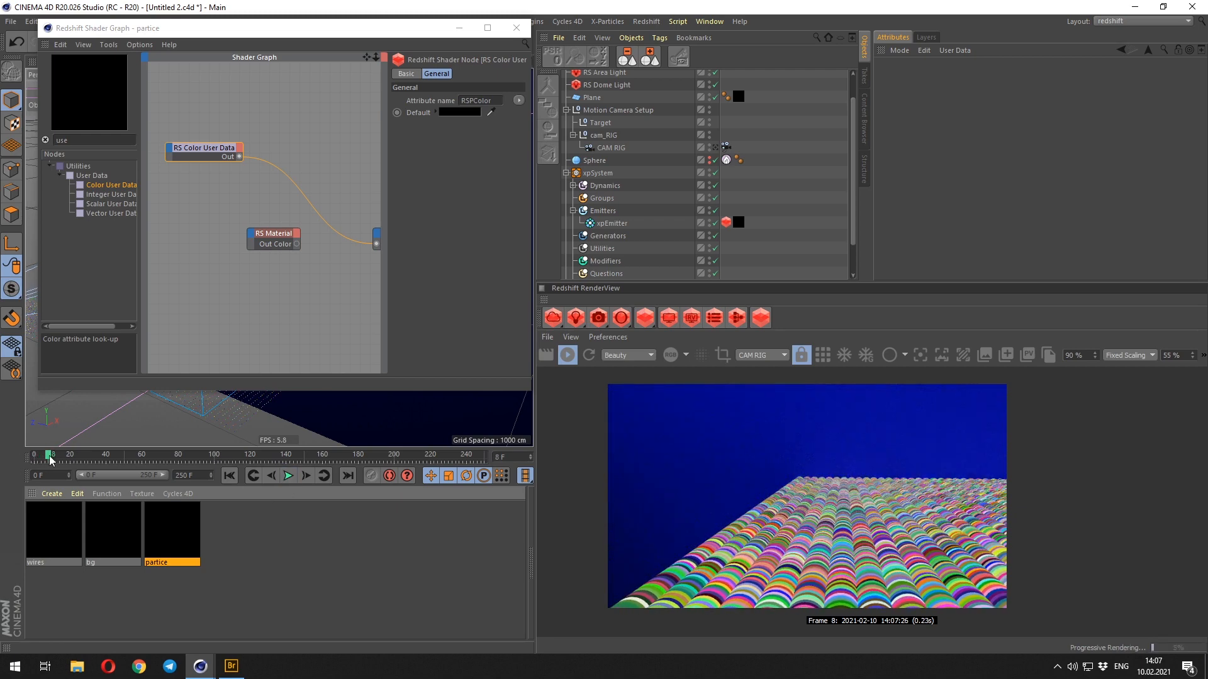
left_click_drag(48, 456, 231, 470)
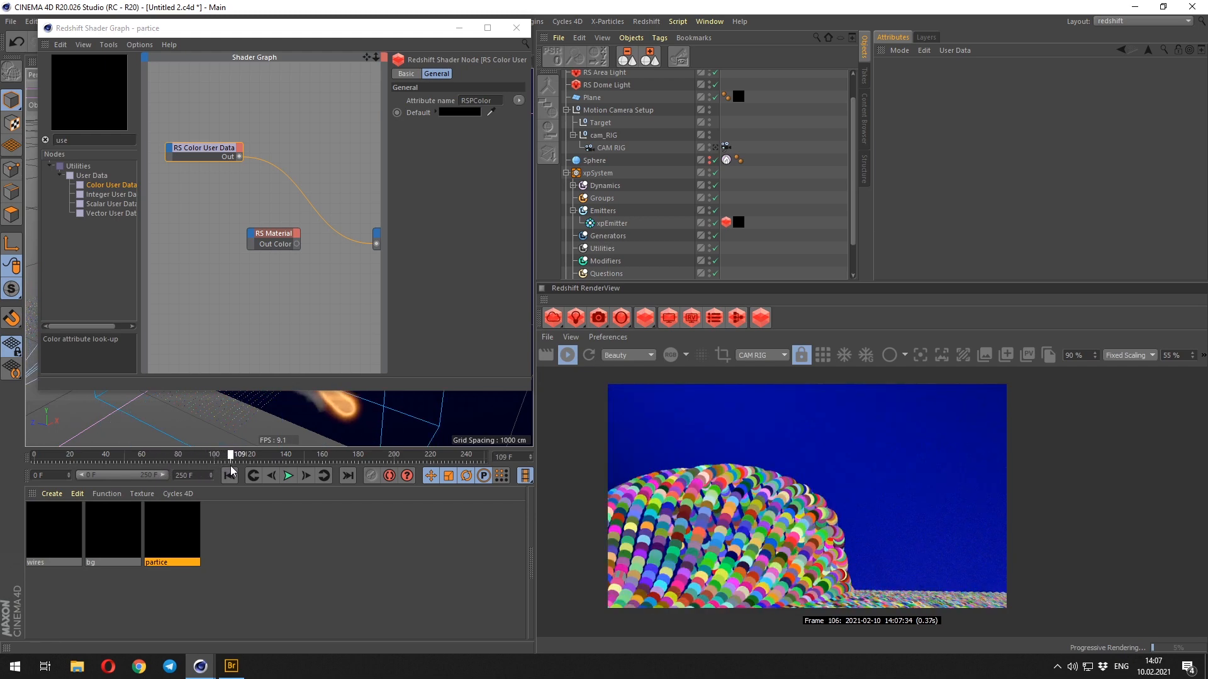
- Reconnect RS Material to the Output's Surface and feed RS Color User Data into the material's Diffuse Color
scroll(288, 312, "down", 1)
middle_click_drag(289, 312, 264, 287)
left_click(251, 245)
key("c")
left_click_drag(254, 171, 262, 242)
mouse_move(320, 253)
left_click(464, 249)
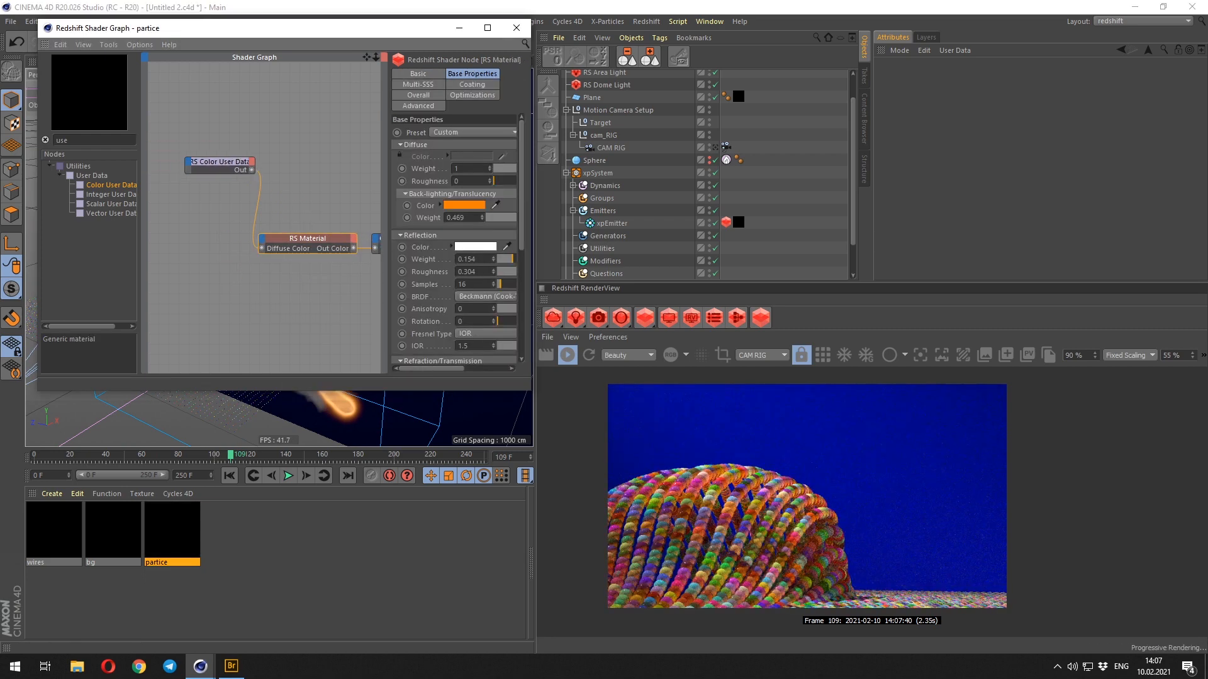
- Rearrange the two shader nodes and set the RS Material's Back-lighting/Translucency Weight to 0
middle_click_drag(291, 223, 316, 219)
left_click_drag(250, 165, 207, 187)
left_click_drag(336, 234, 312, 204)
left_click_drag(507, 220, 432, 237)
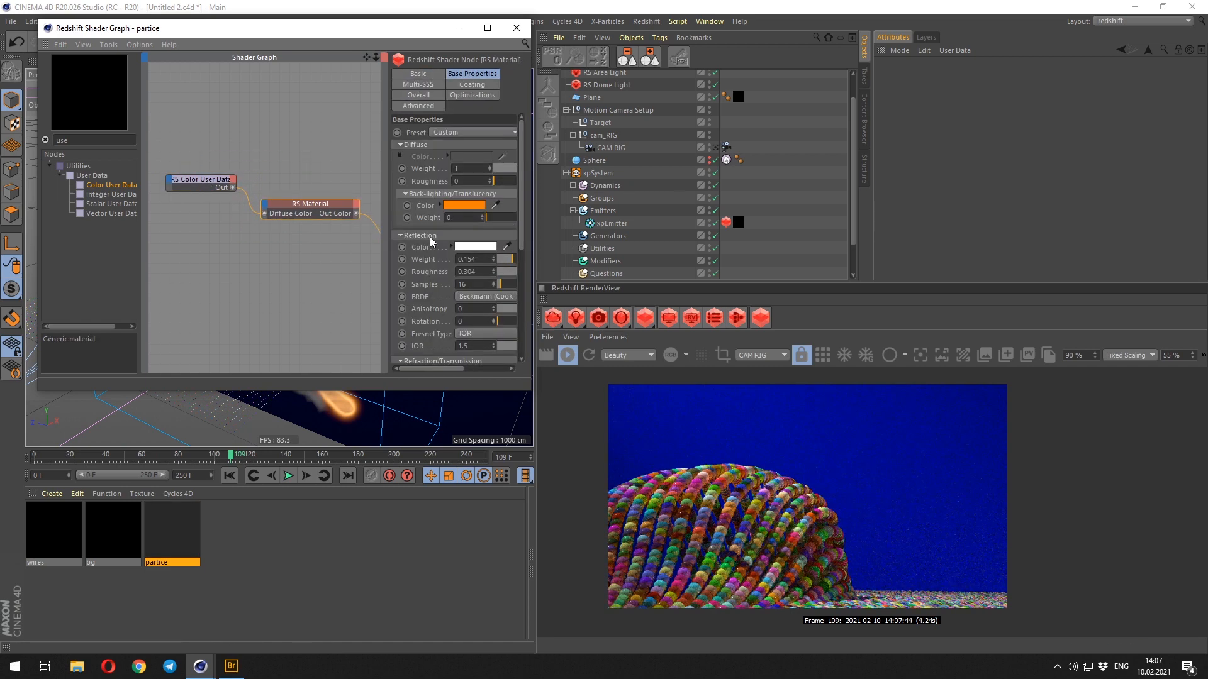
- Set the RS Material's Back-lighting/Translucency Weight to 0.23 and feed RS Color User Data into its Emission Color
left_click_drag(502, 219, 509, 219)
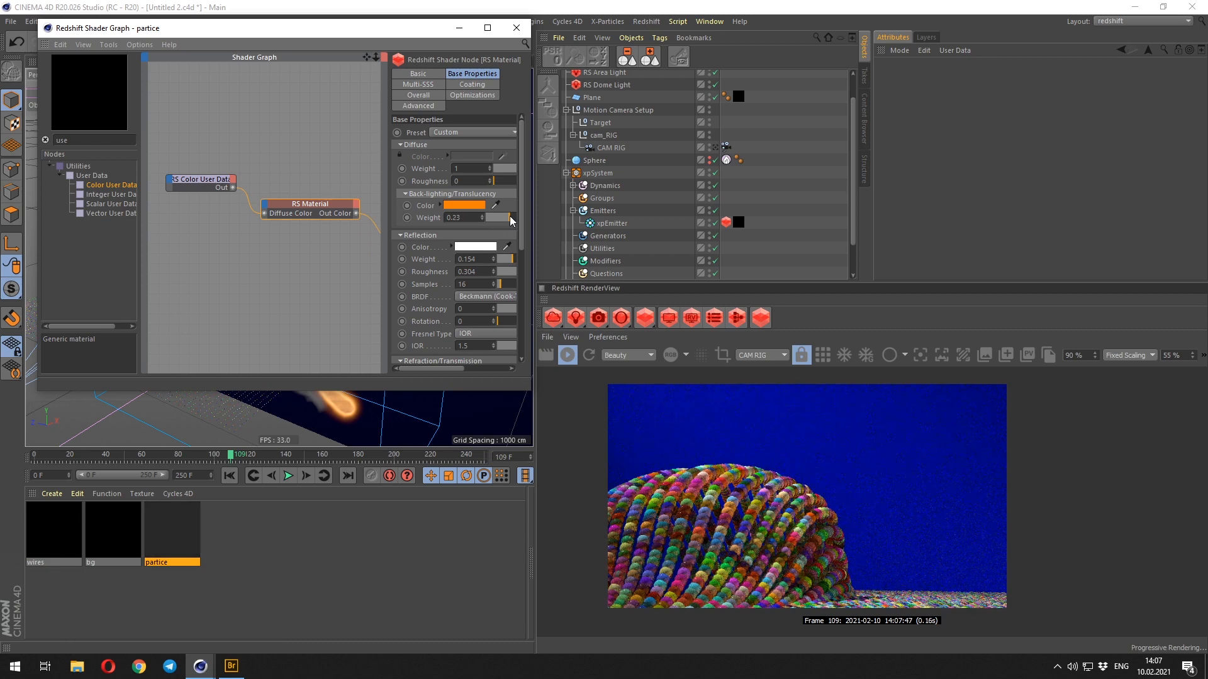
left_click_drag(267, 210, 268, 212)
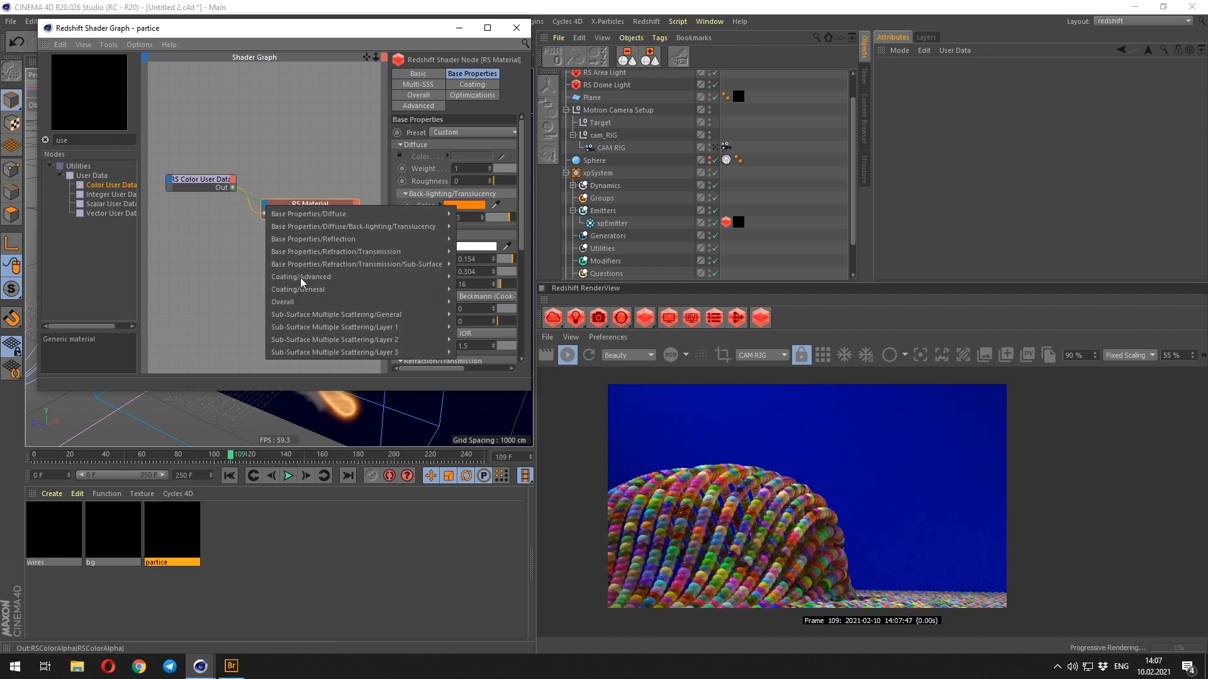
mouse_move(308, 295)
left_click(481, 340)
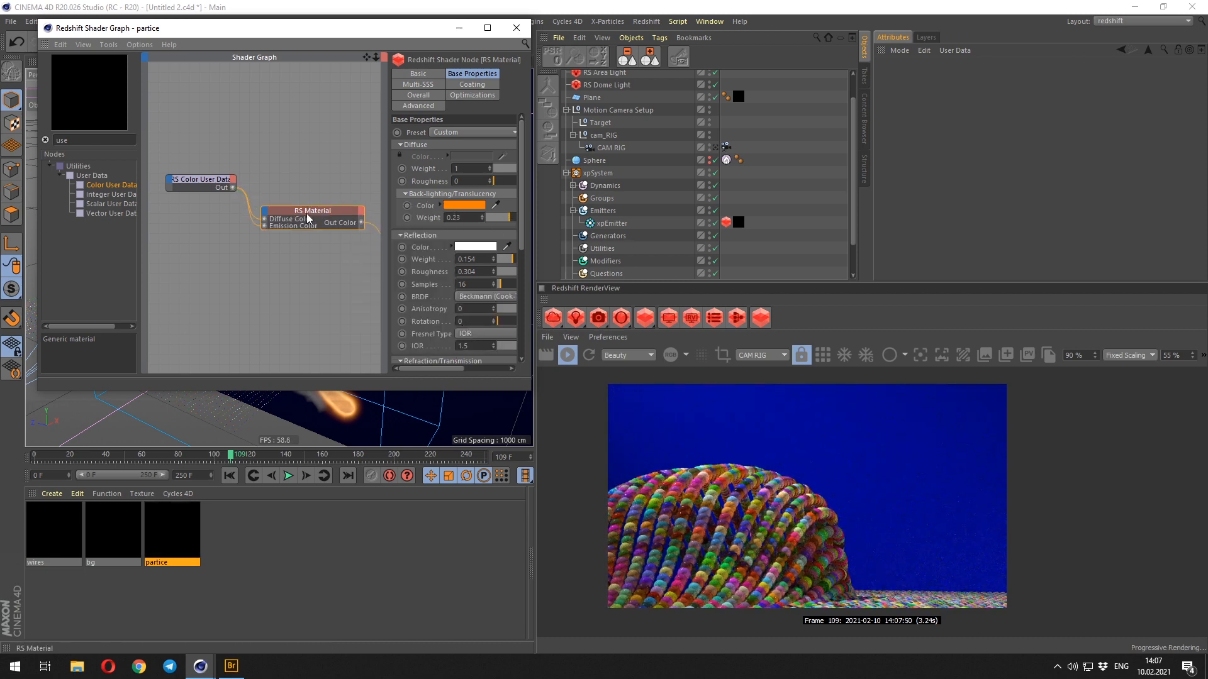
left_click(418, 95)
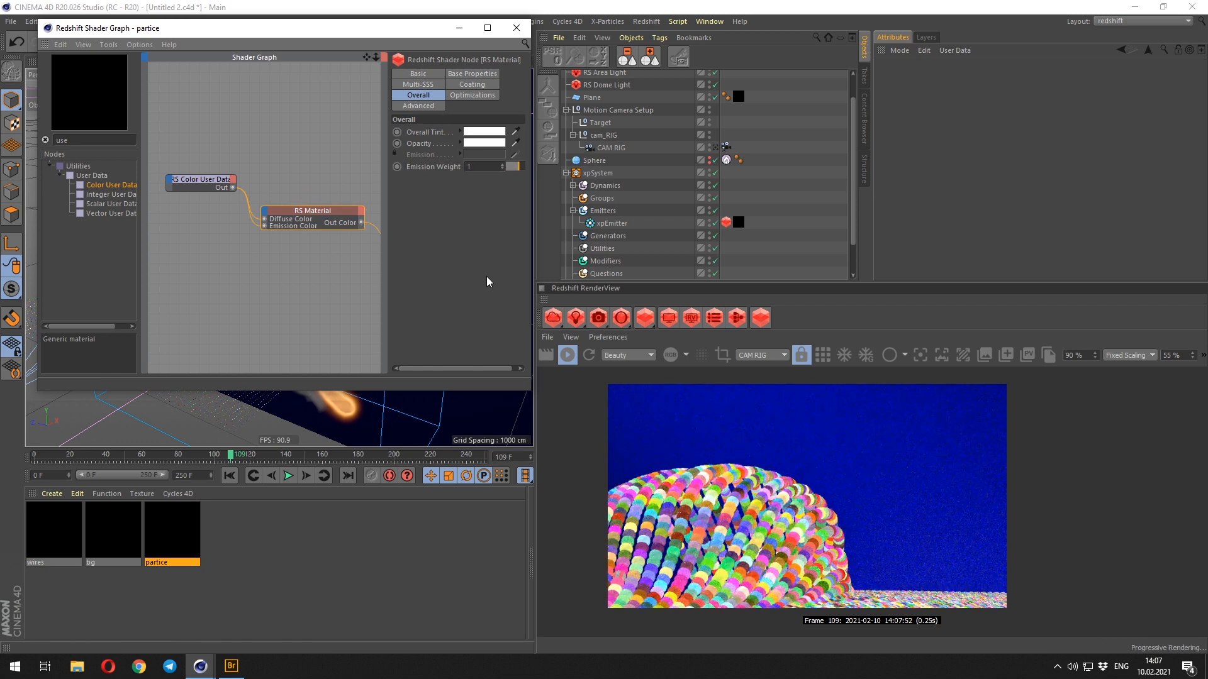
- Replace the RS Color User Data node with an RS Scalar User Data node reading the particle attribute Smoke (XP)
left_click(202, 181)
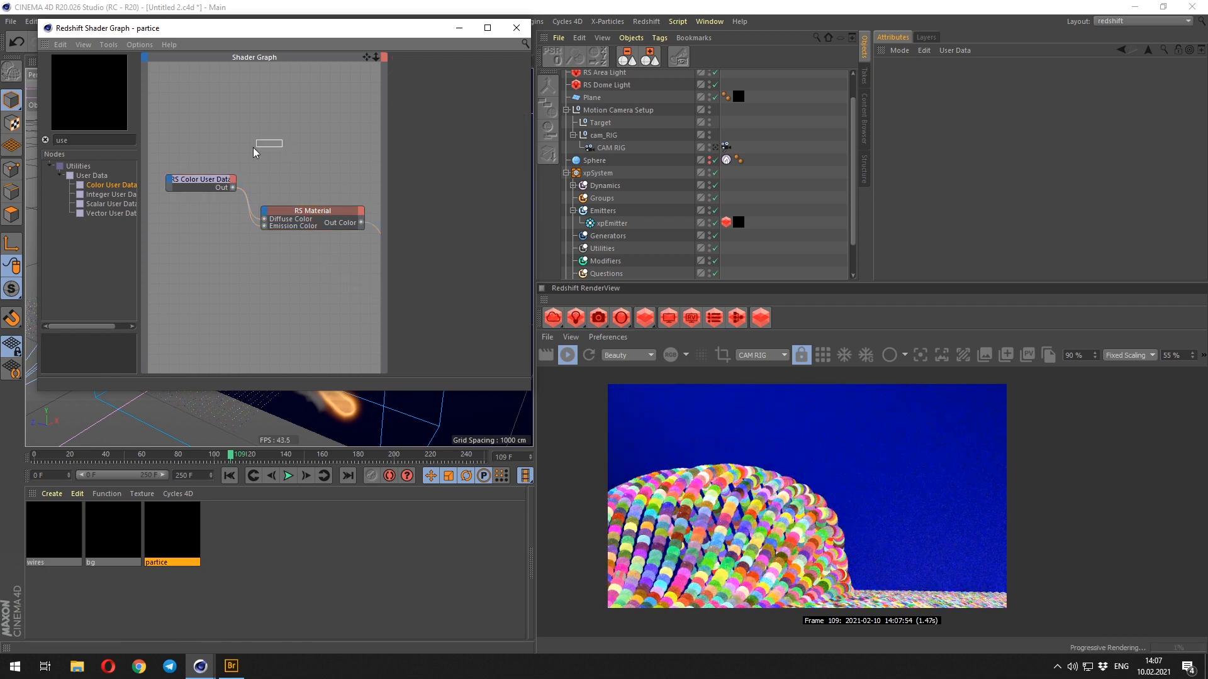
key("Delete")
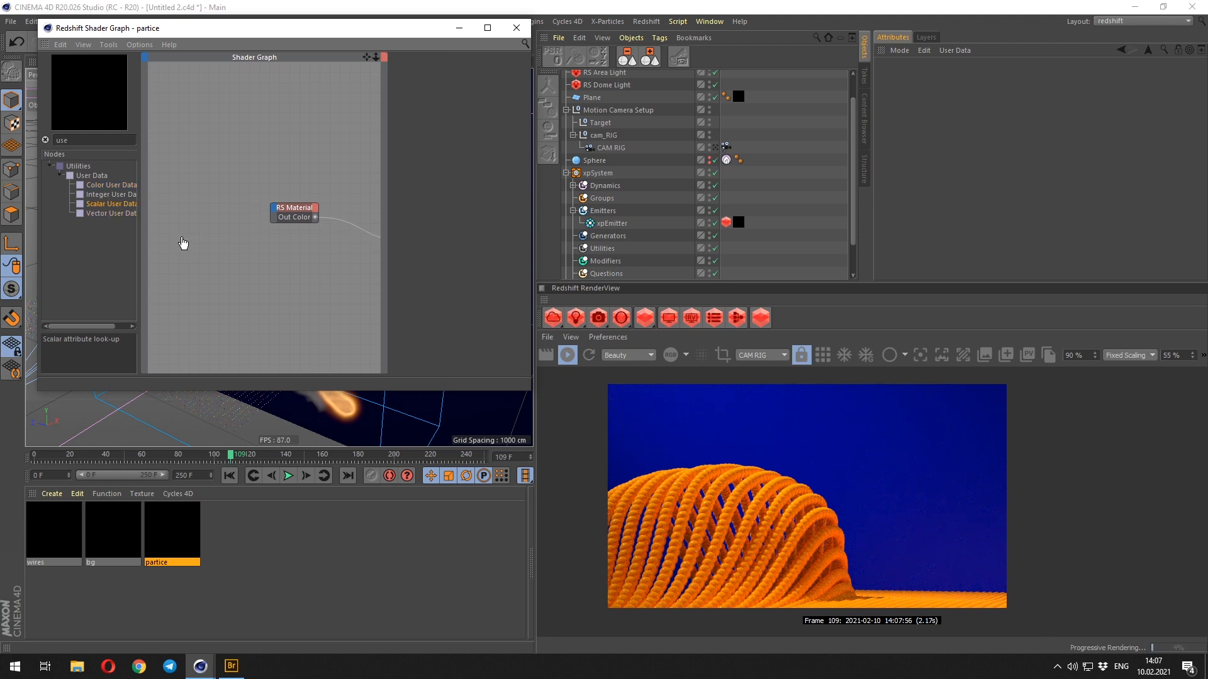
left_click_drag(183, 243, 186, 255)
left_click(519, 100)
mouse_move(535, 140)
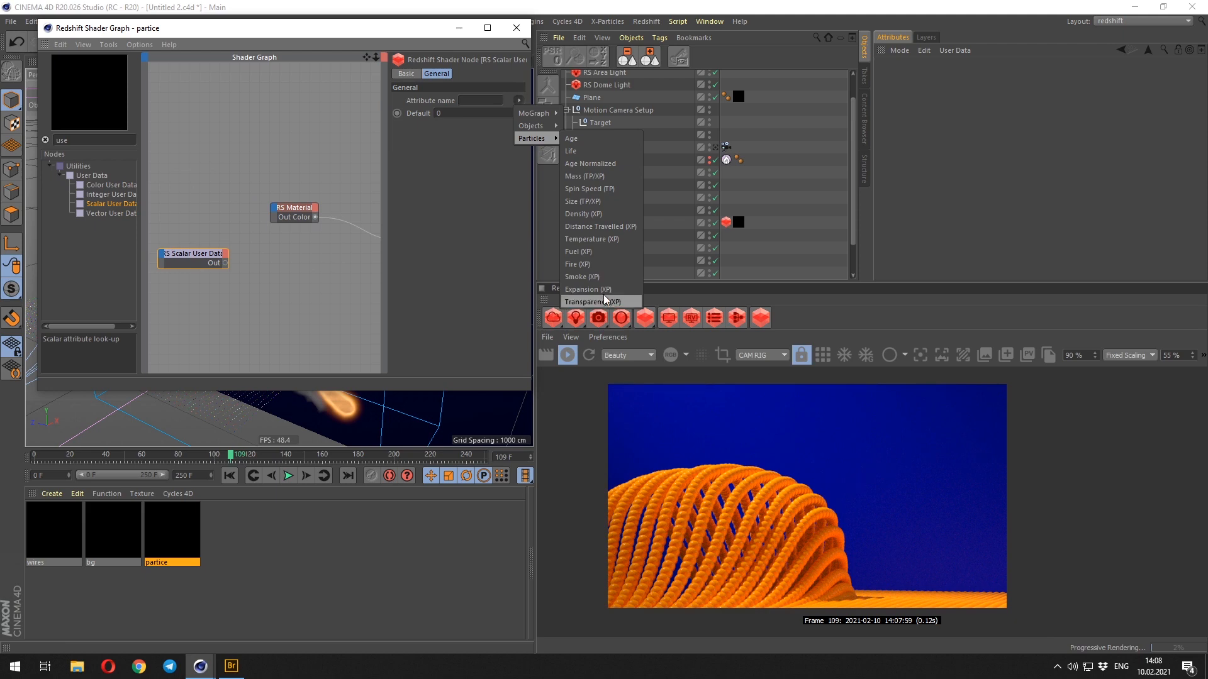
left_click(592, 278)
left_click_drag(206, 255, 206, 252)
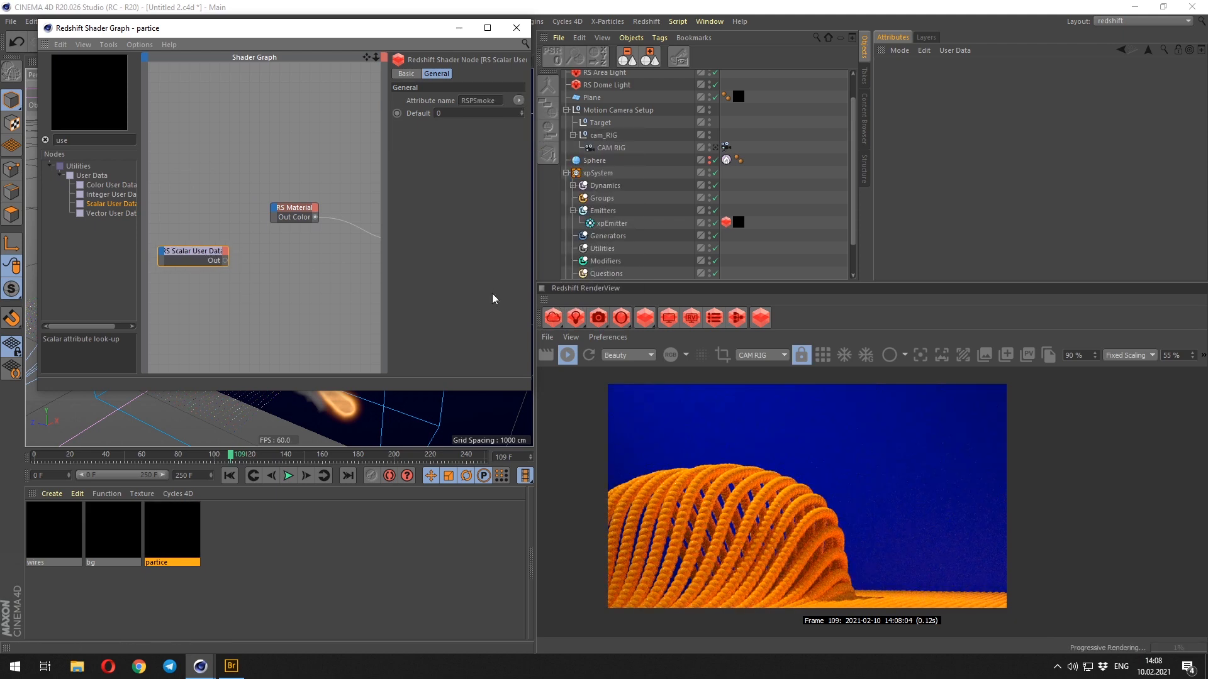
- Examine the Advection settings of the xpExplosiaFX object, keeping the shader graph window within view
left_click(774, 171)
scroll(779, 183, "up", 2)
scroll(789, 180, "down", 3)
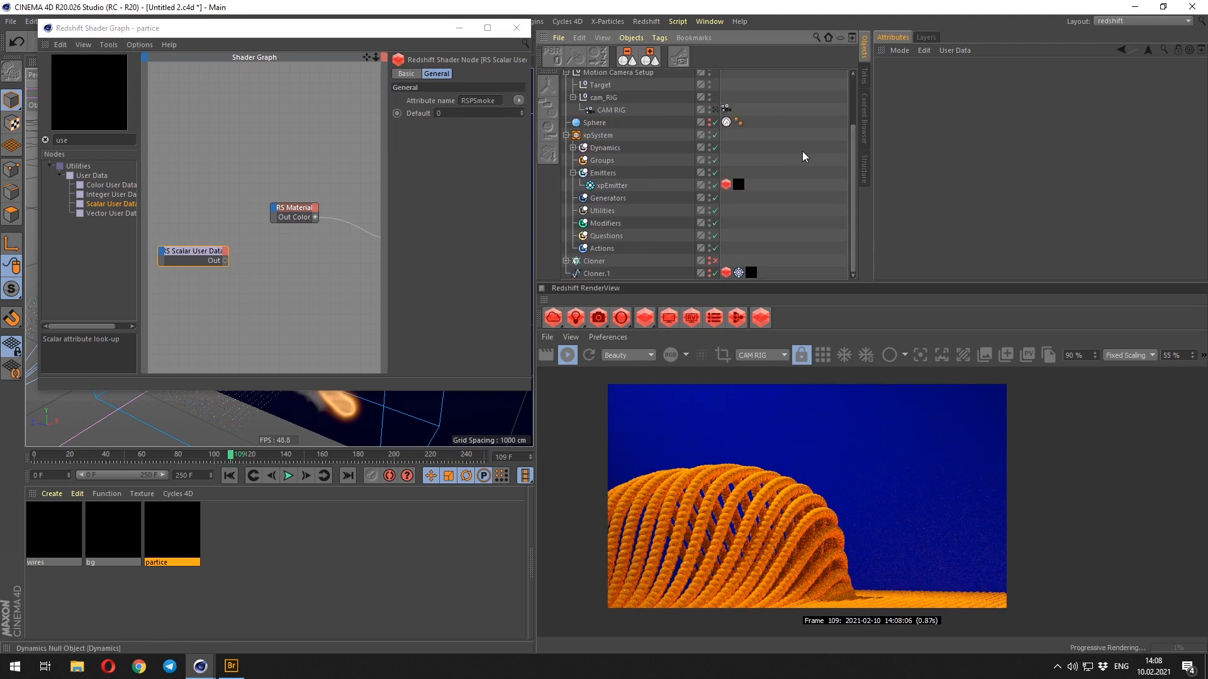
left_click(573, 148)
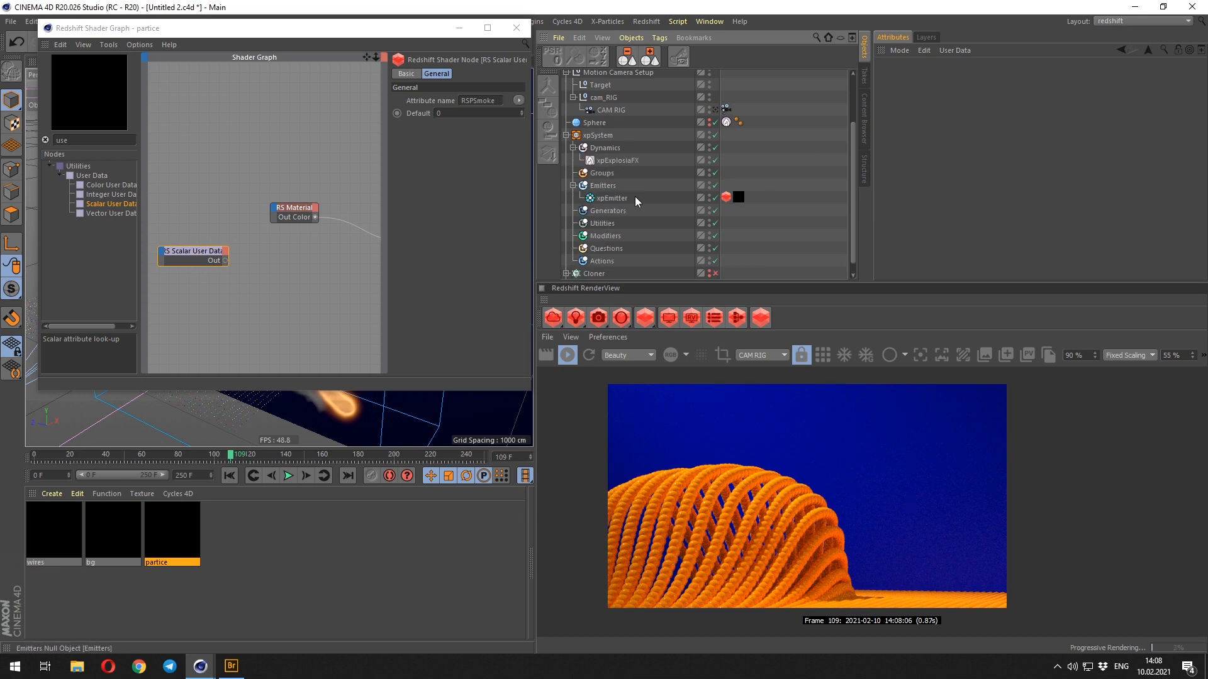
left_click(617, 162)
left_click(892, 92)
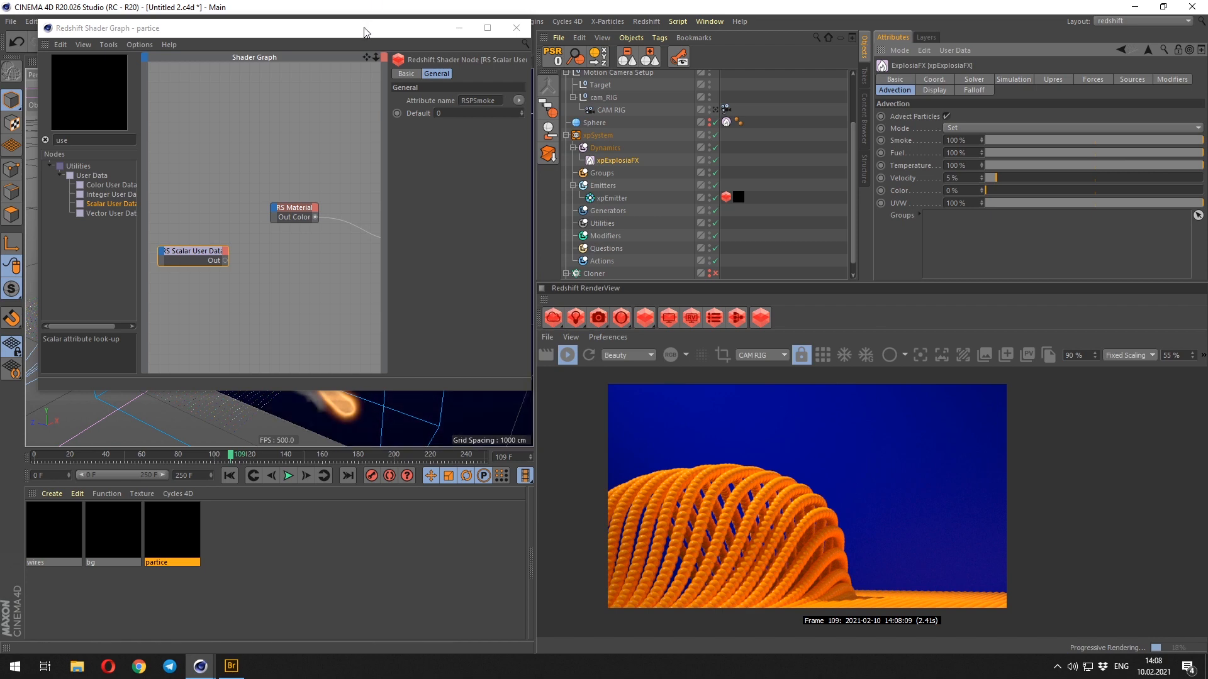
left_click_drag(364, 32, 333, 91)
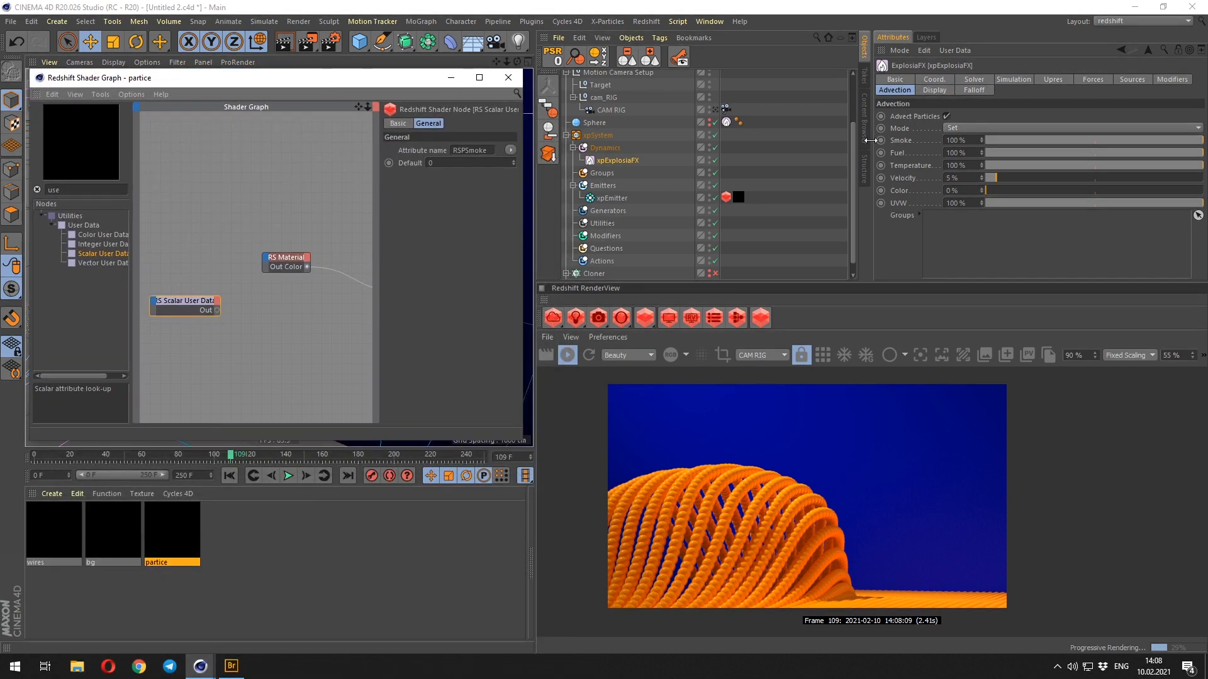
left_click_drag(414, 81, 407, 57)
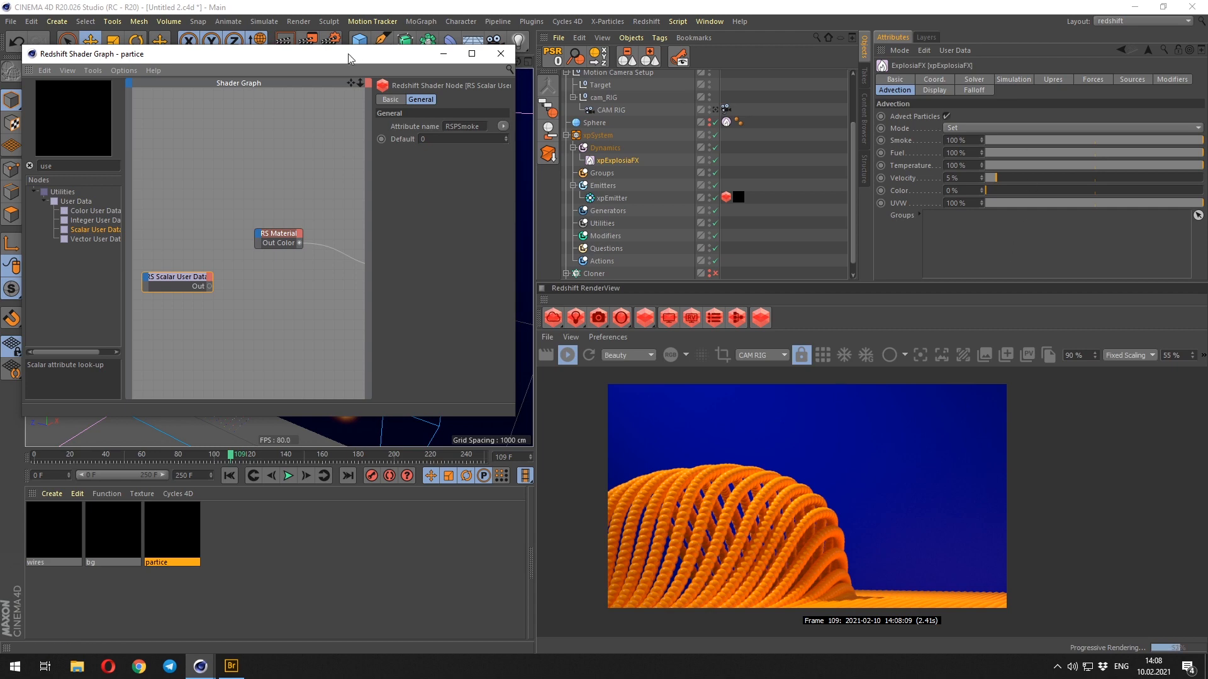
left_click_drag(349, 58, 351, 26)
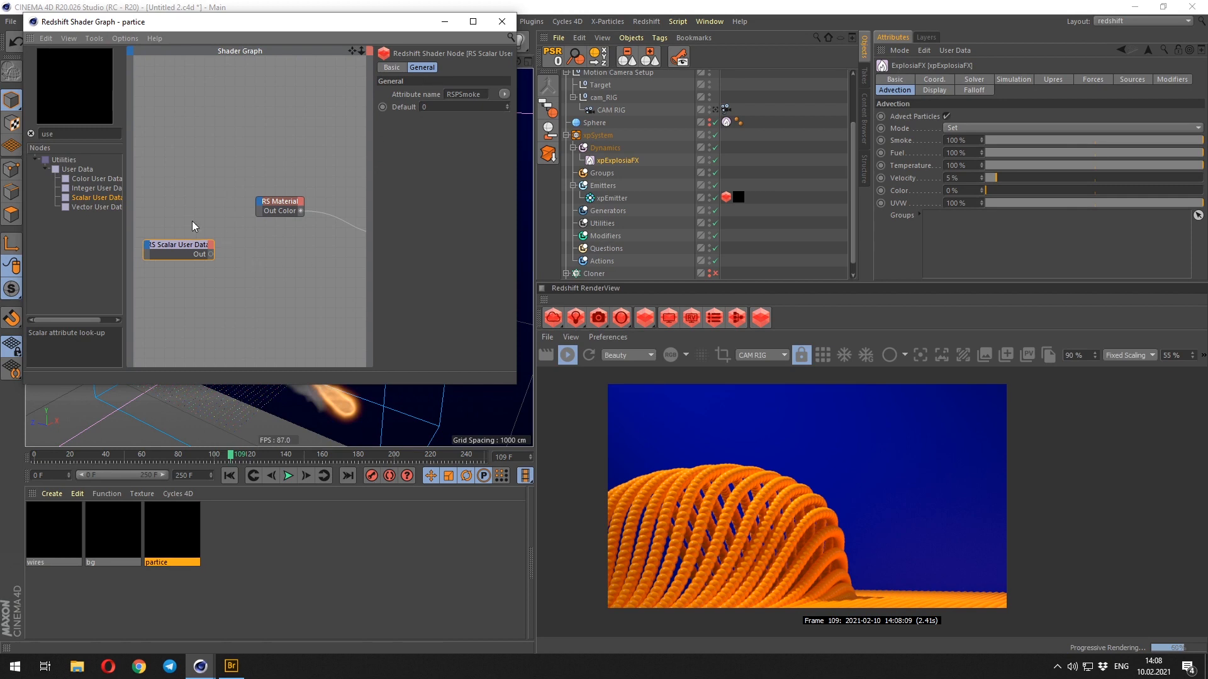
- Feed RS Scalar User Data directly into the Output's Surface and rerun the simulation from the first frame to frame 91
left_click(160, 283)
left_click(185, 250, "ctrl+alt")
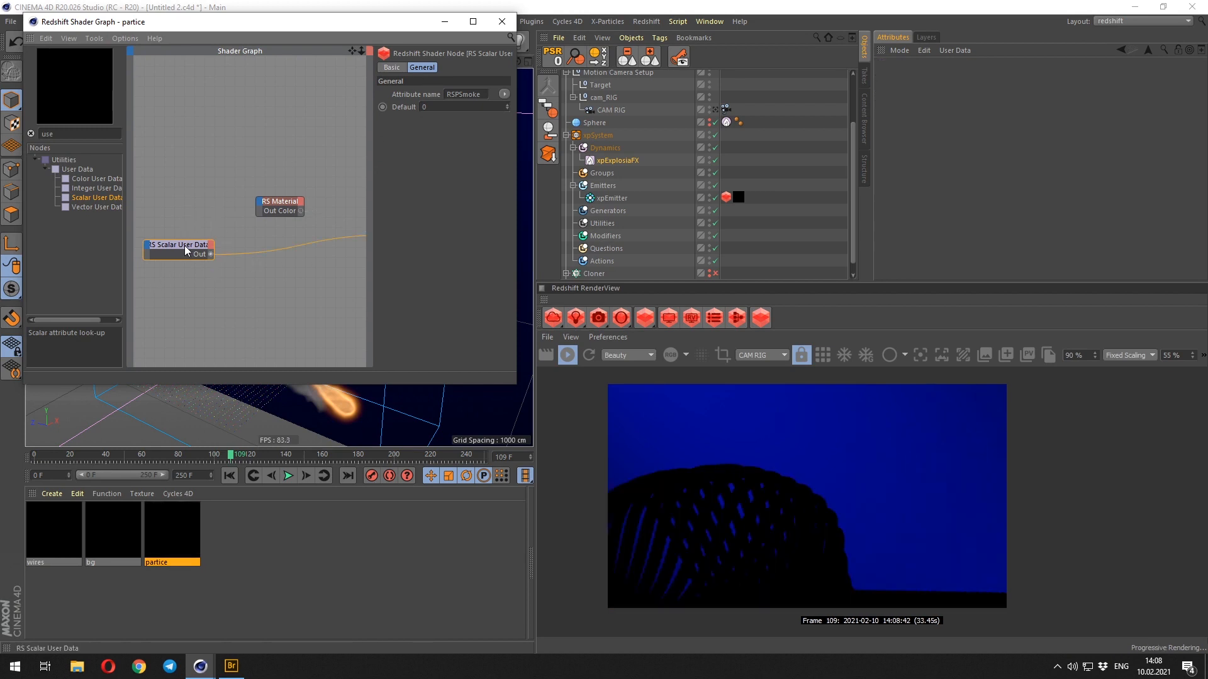
left_click(232, 476)
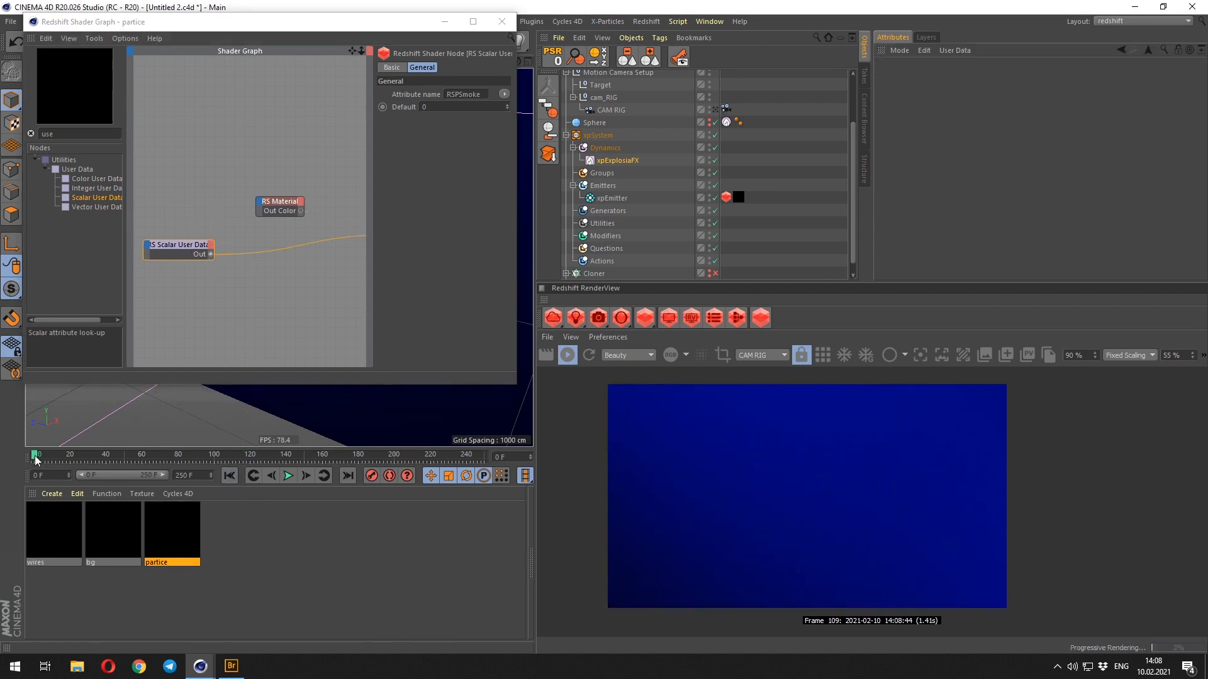
left_click_drag(36, 458, 199, 469)
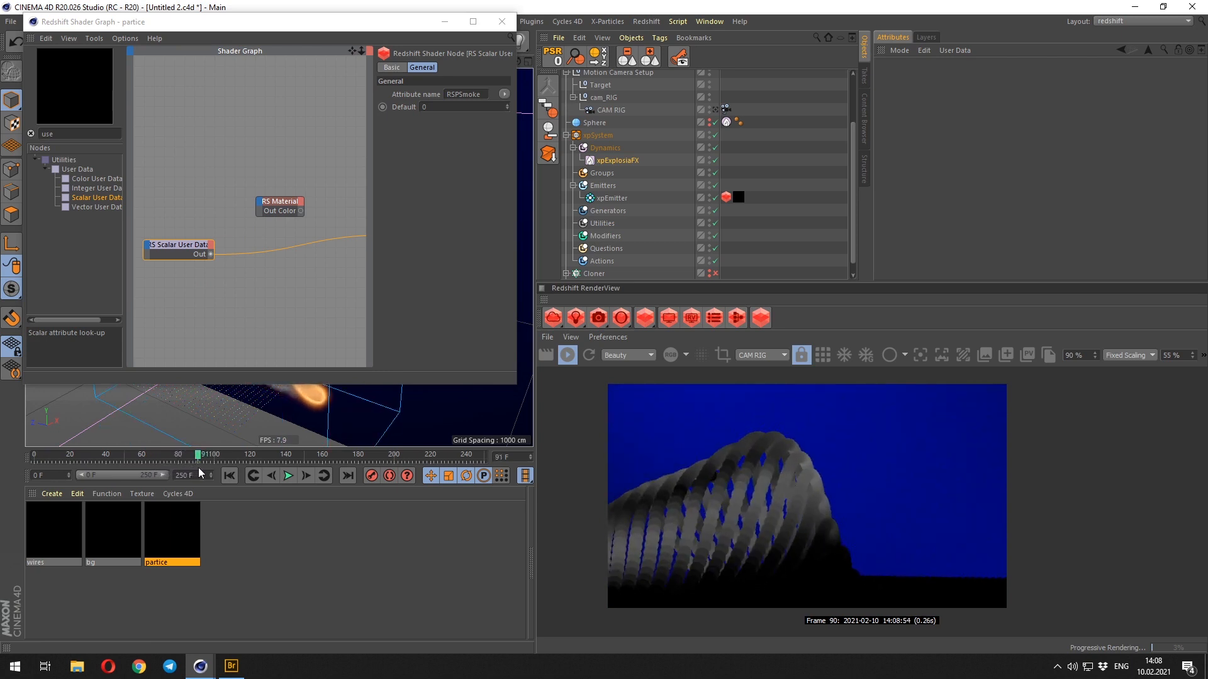
- Reconnect RS Material to the Output's Surface and reposition the nodes to make room in the graph
middle_click_drag(239, 304, 162, 292)
left_click(202, 189)
left_click_drag(211, 187, 316, 222)
middle_click_drag(243, 282, 299, 283)
- Add an RS Ramp node, feed RS Scalar User Data into its Input, and preview the ramp through the Output's Surface
type("ramp")
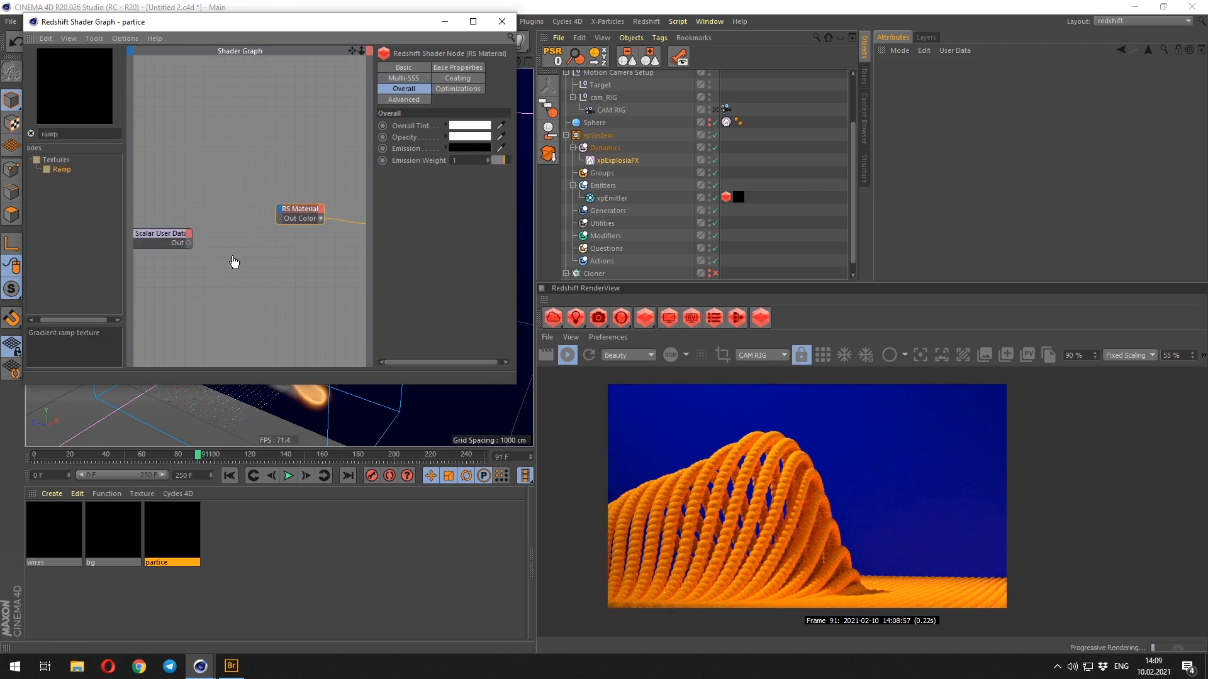
left_click_drag(233, 257, 237, 264)
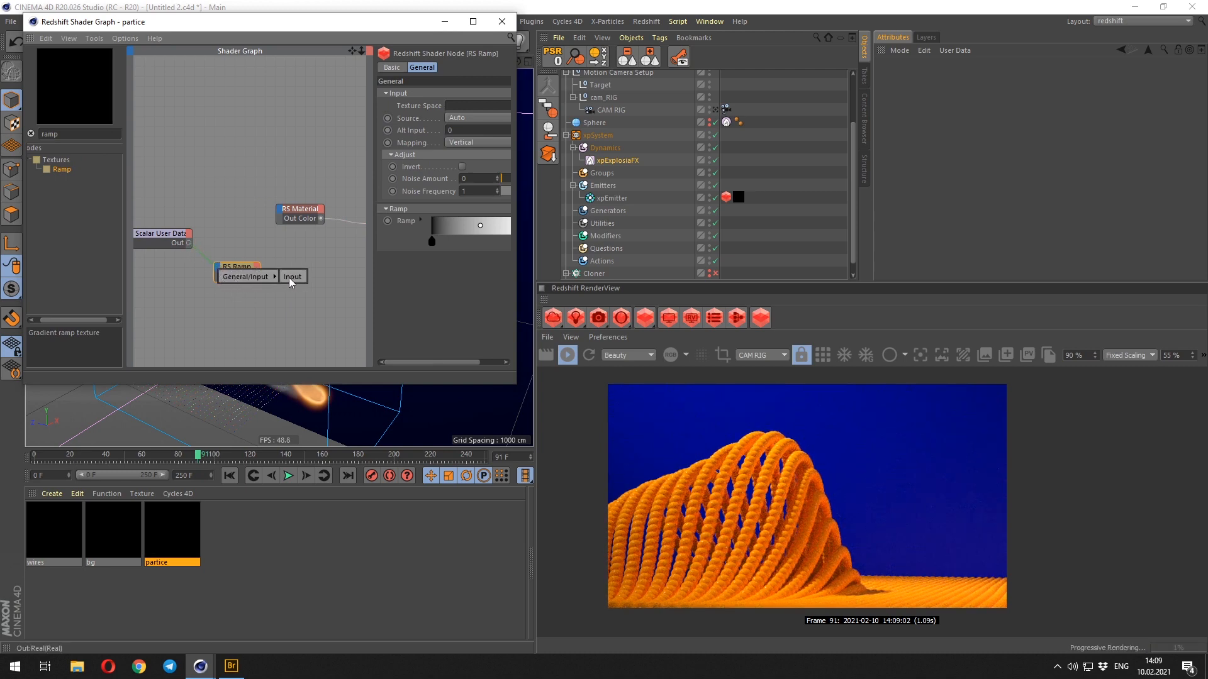
left_click(288, 278)
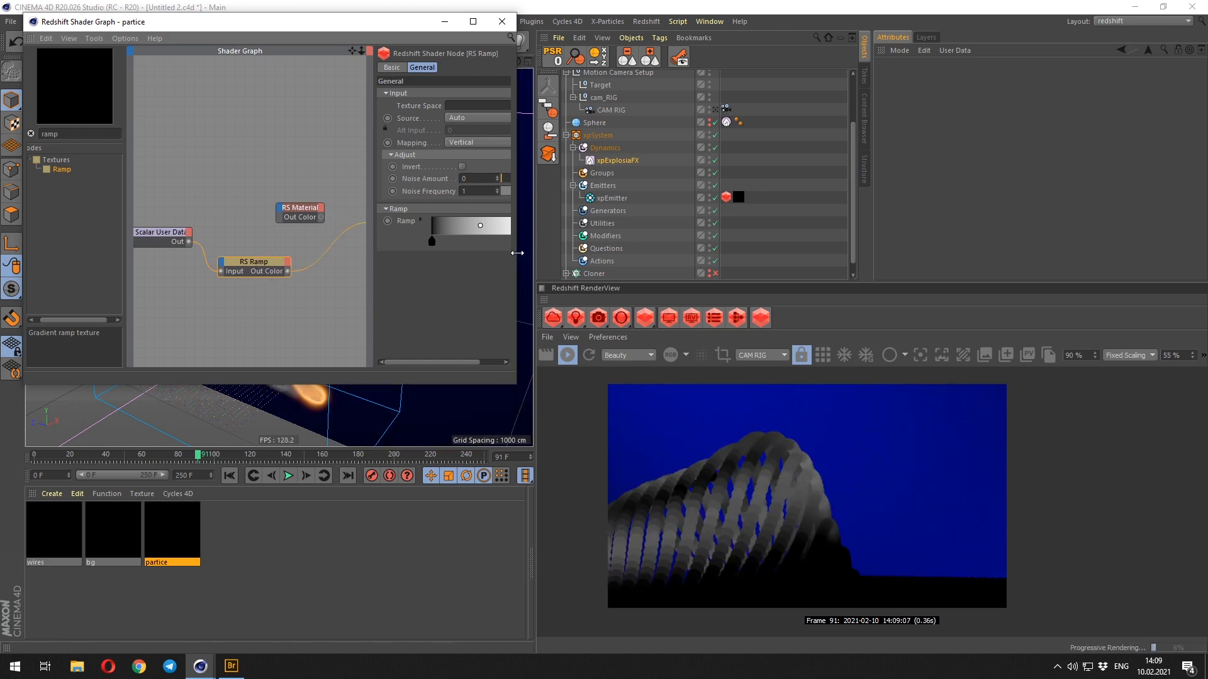
- Enlarge the ramp's settings area and set its end knot to a pale cream with hue 44° and saturation 11%
left_click_drag(517, 254, 629, 256)
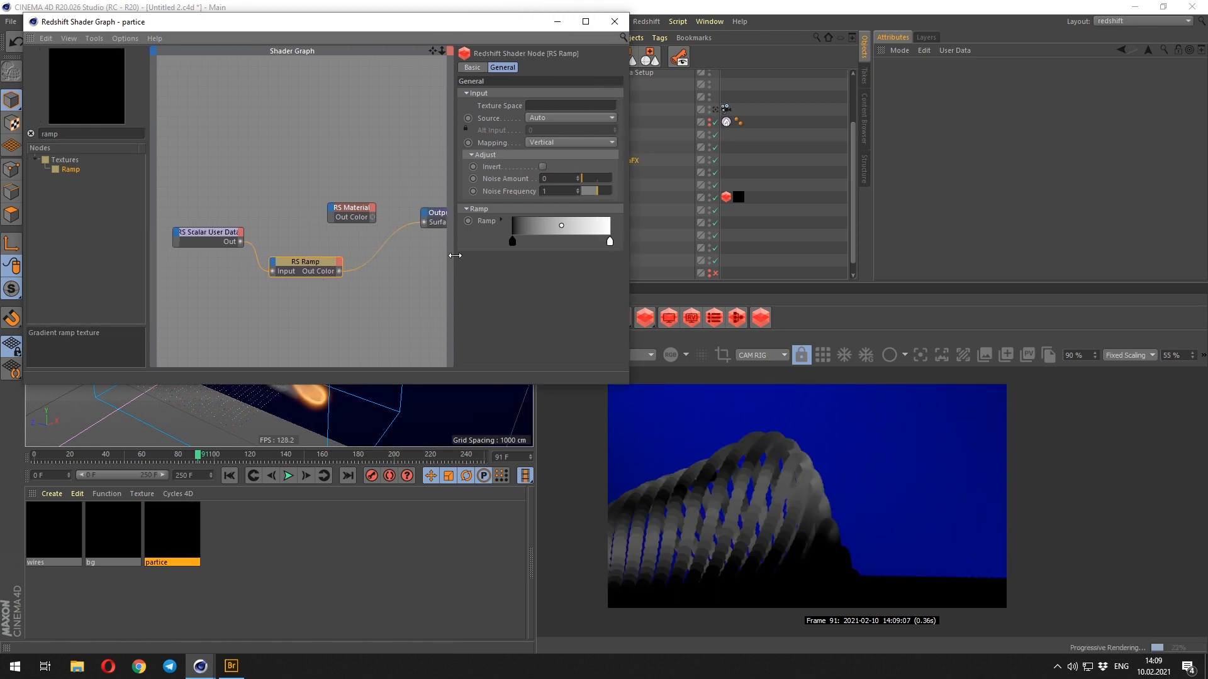
left_click_drag(451, 262, 400, 261)
double_click(610, 241)
left_click(563, 266)
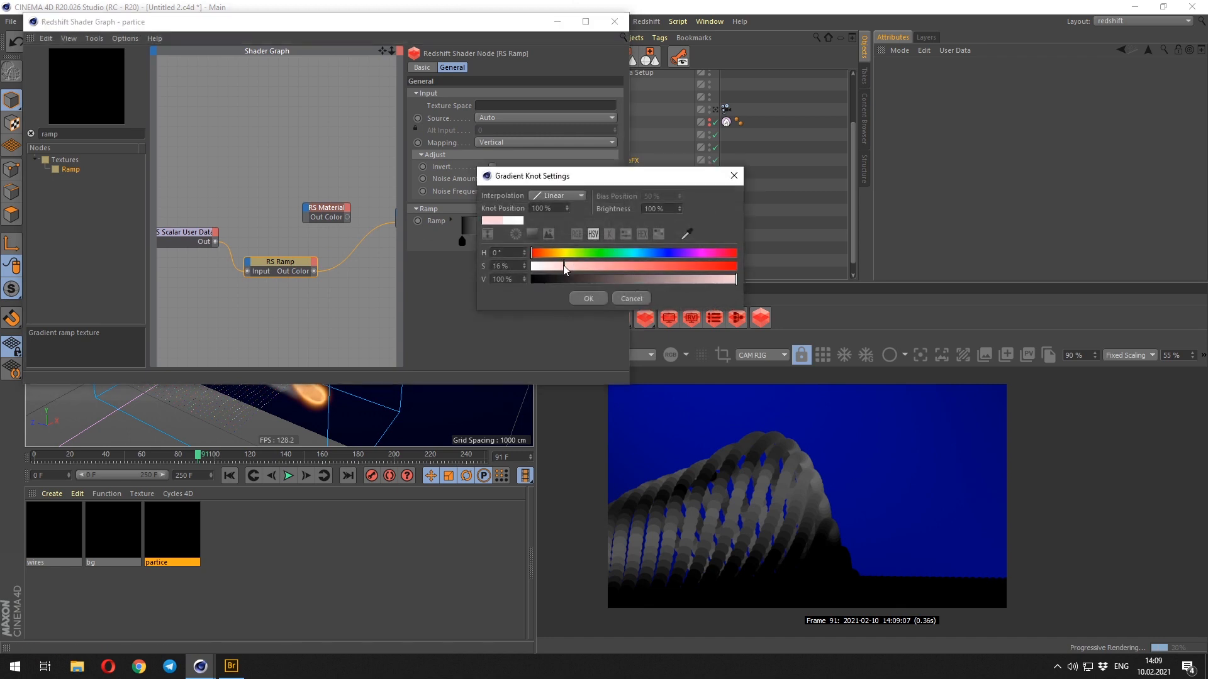
left_click(568, 253)
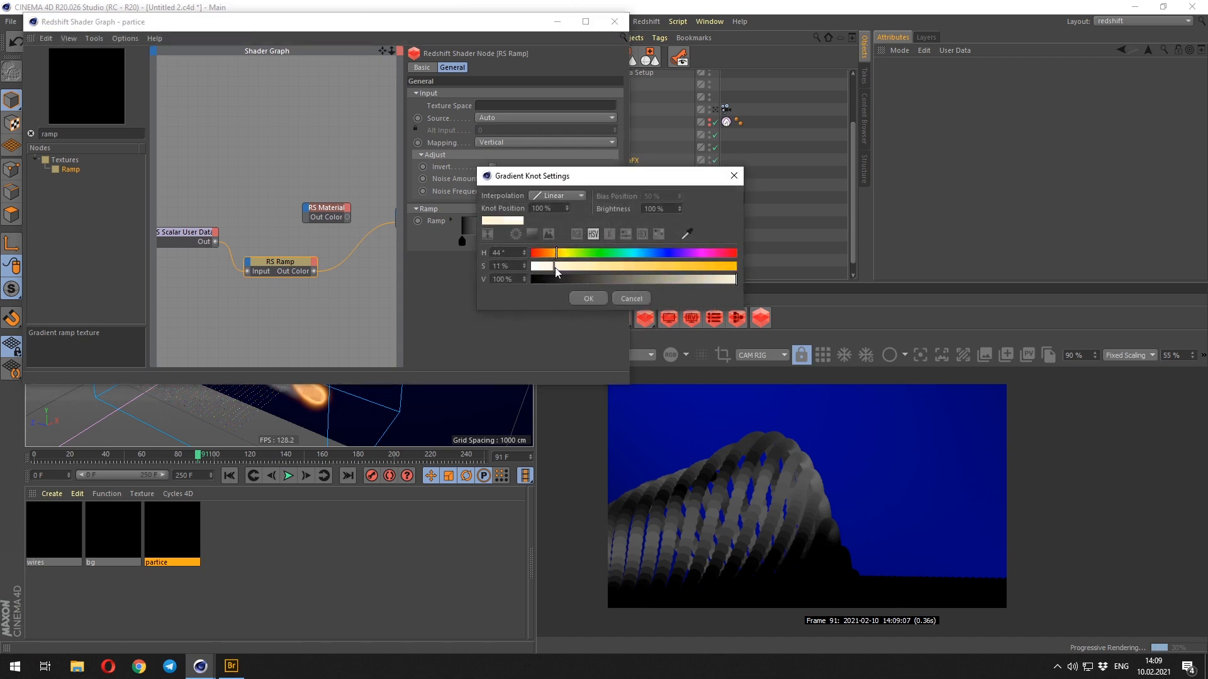
left_click(582, 297)
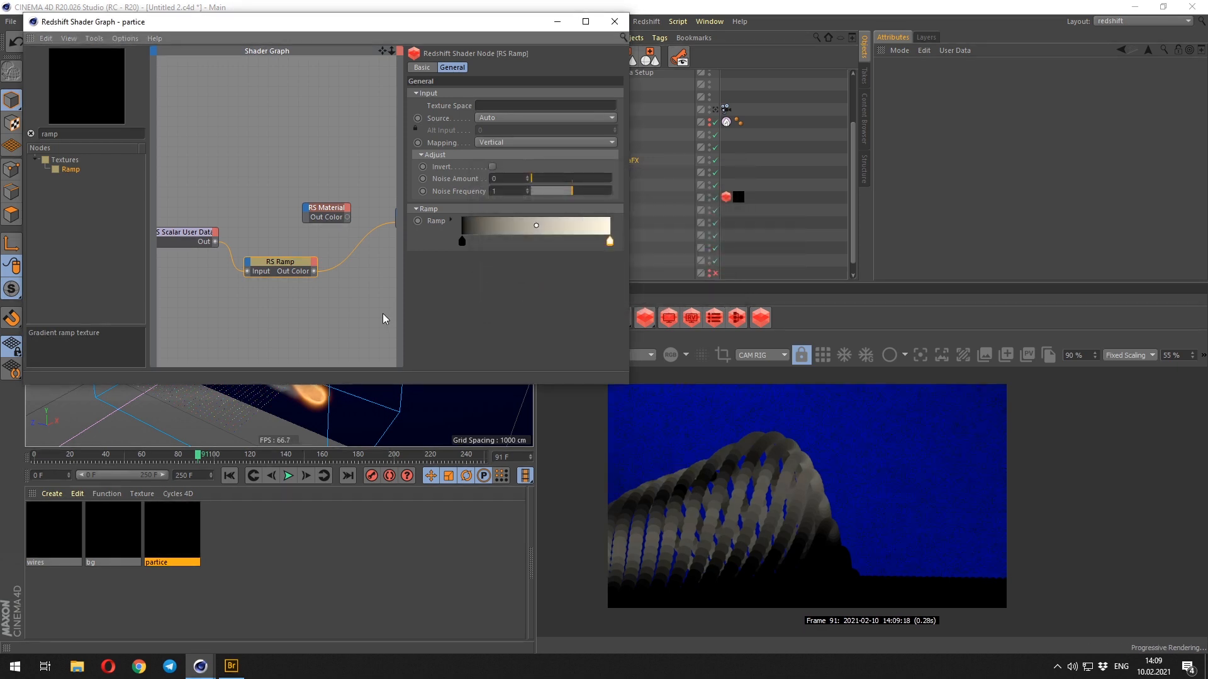
- Tighten the ramp by moving the cream knot close to the black knot near the start, and undo the extra knots
left_click(296, 315)
left_click(285, 266)
left_click_drag(612, 244, 468, 243)
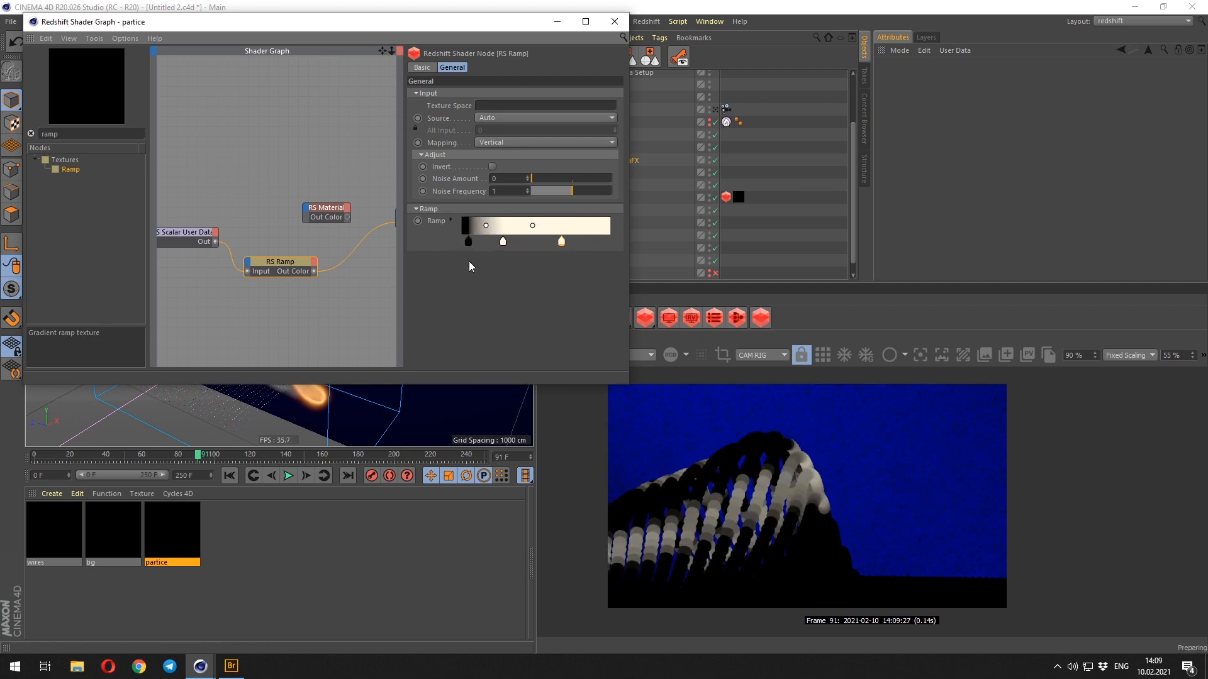
key("ctrl+z")
left_click(529, 242)
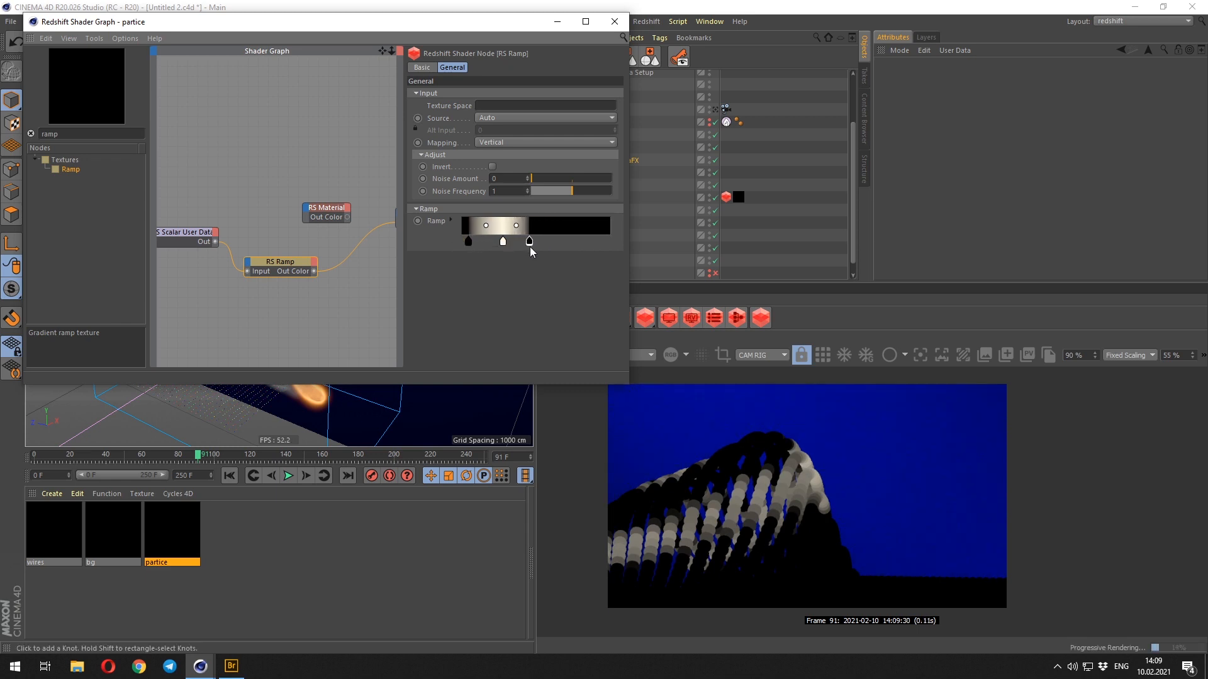
key("ctrl+z")
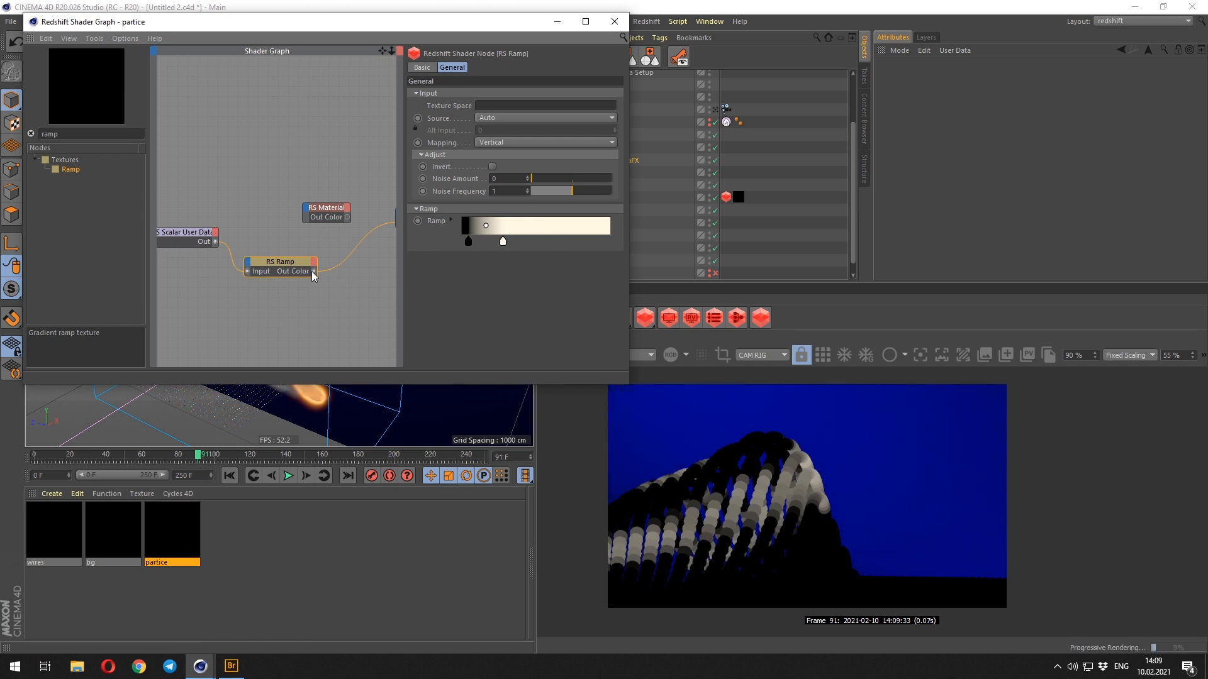
- Reconnect RS Material to the Output and feed RS Ramp into the material's Emission Color
left_click(328, 212)
left_click_drag(292, 261, 332, 200)
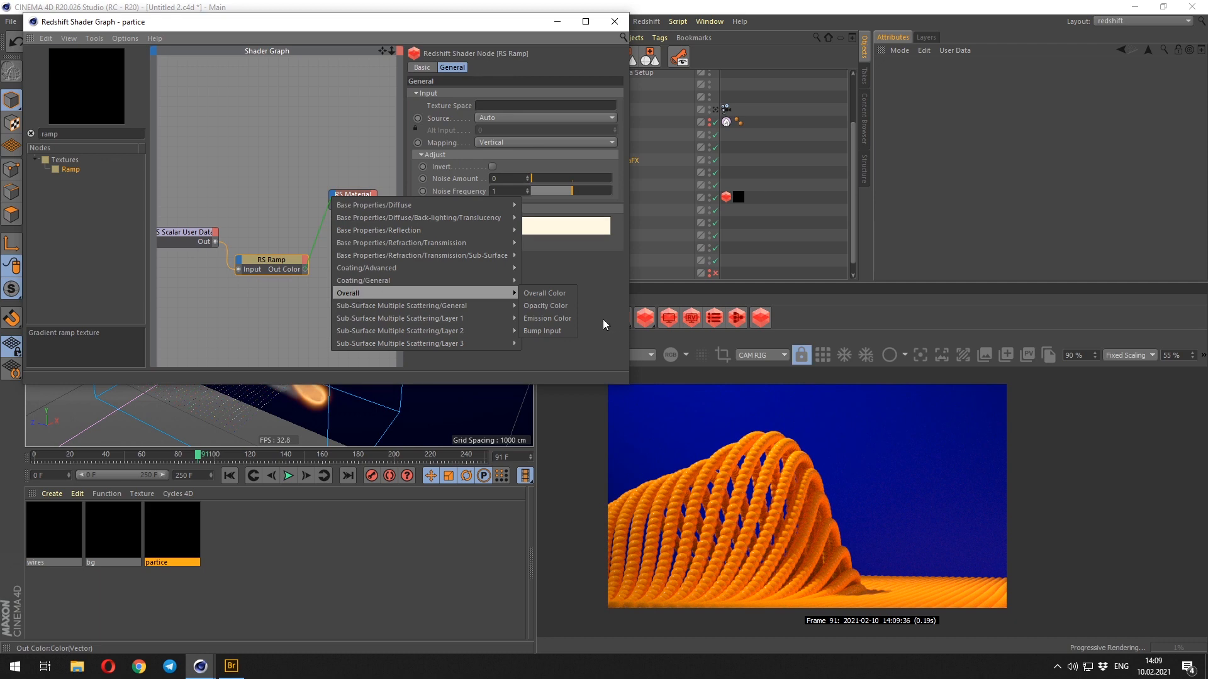
left_click(547, 319)
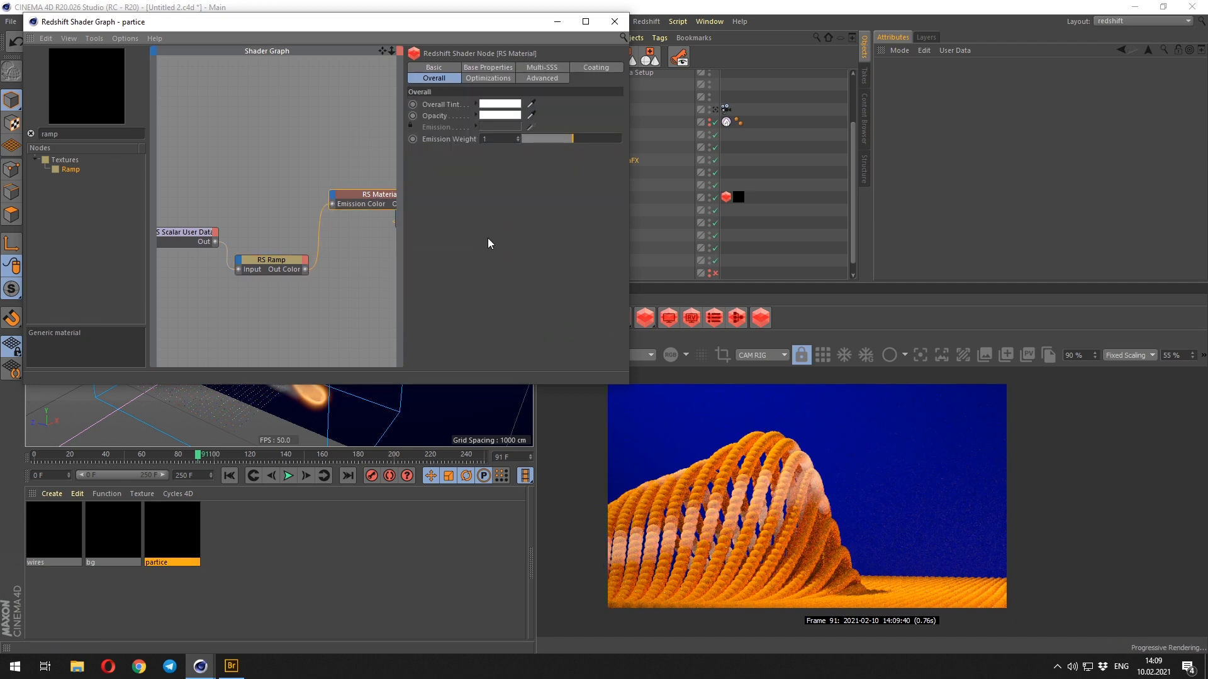
- Set the RS Material's Emission Weight to 2, check the glow in the render, and close the shader graph
type("2")
key("Return")
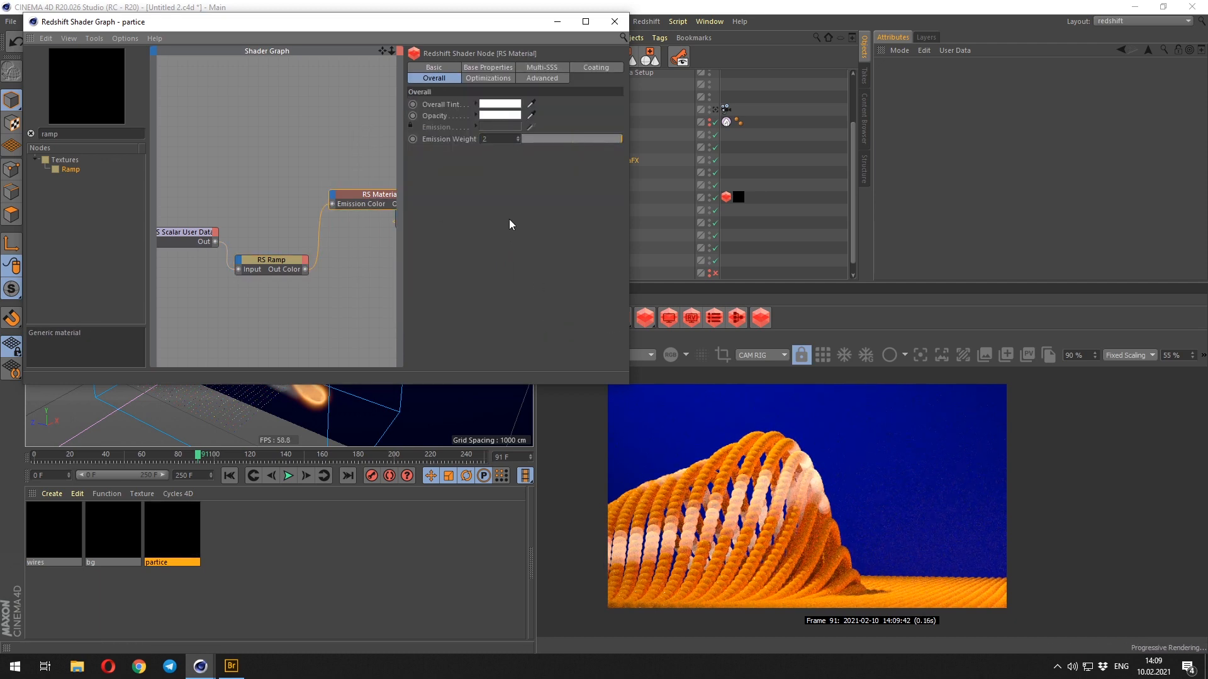
scroll(791, 523, "up", 8)
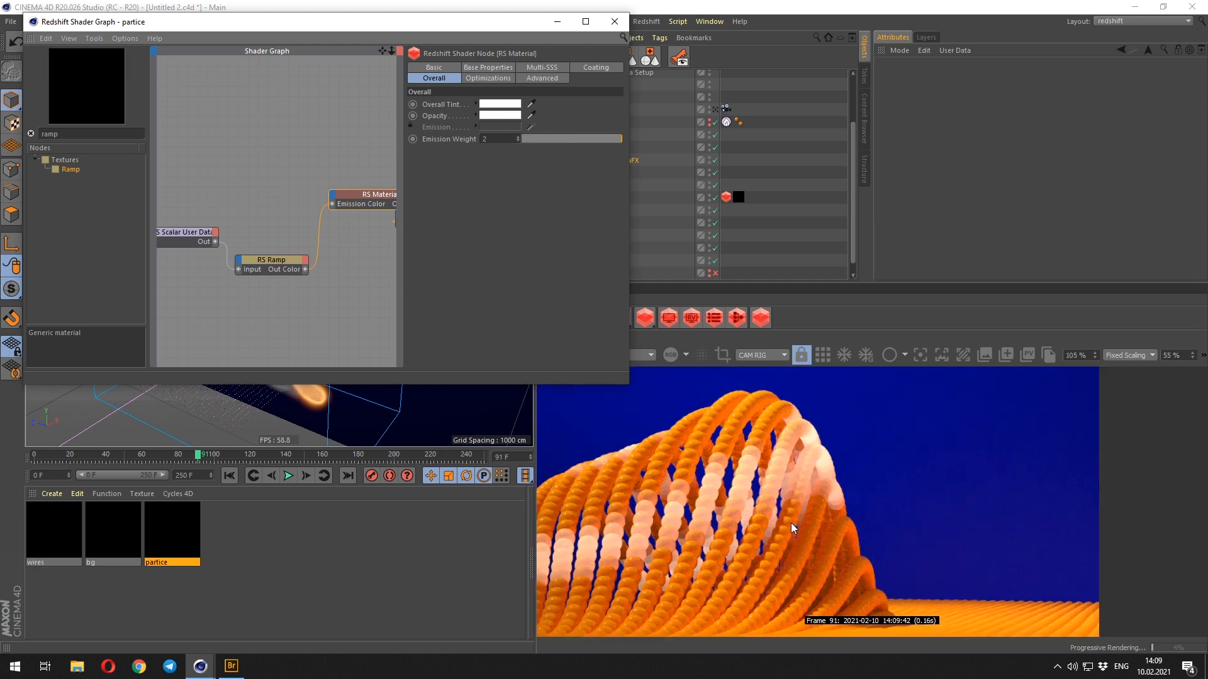
scroll(775, 514, "down", 9)
left_click(613, 22)
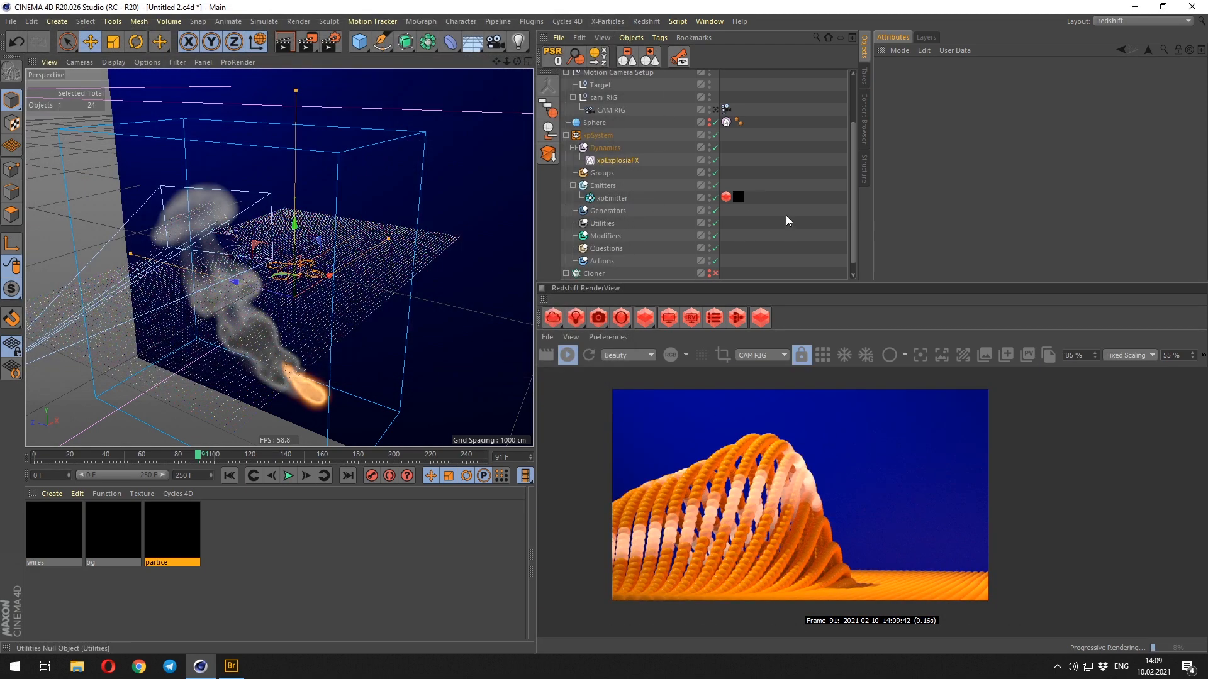
- Rerun the simulation from the first frame to frame 207 to check the smoke-driven glow
scroll(805, 207, "down", 1)
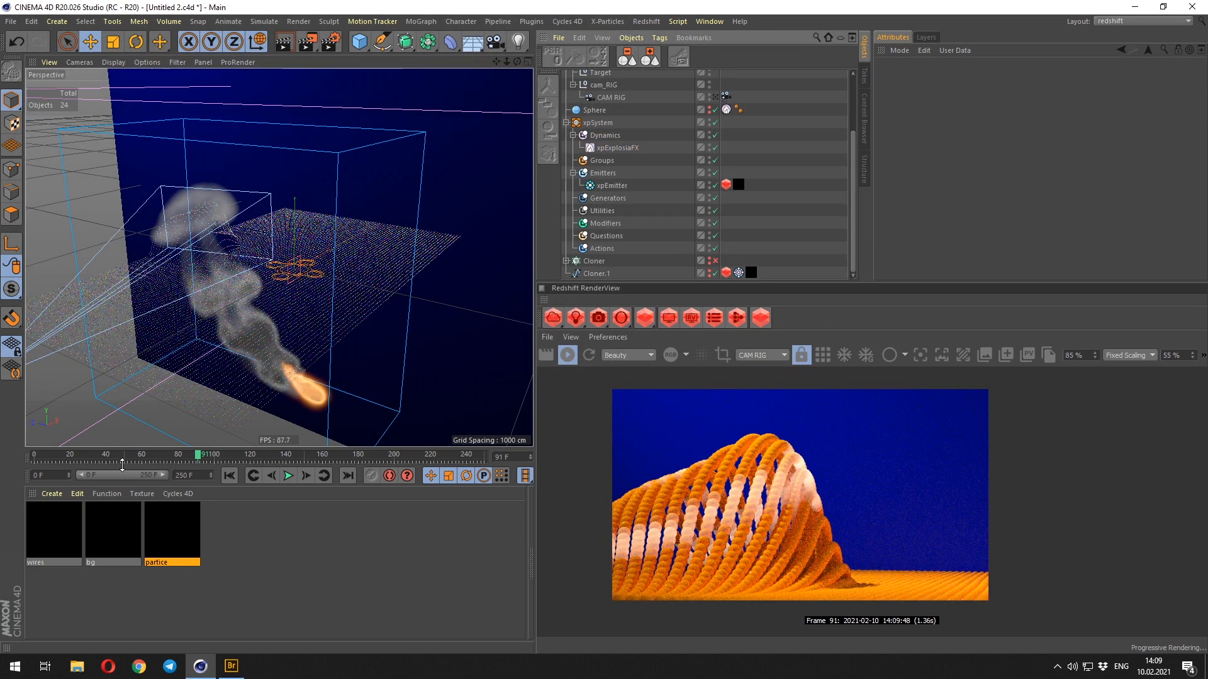
left_click(35, 457)
left_click_drag(43, 457, 415, 462)
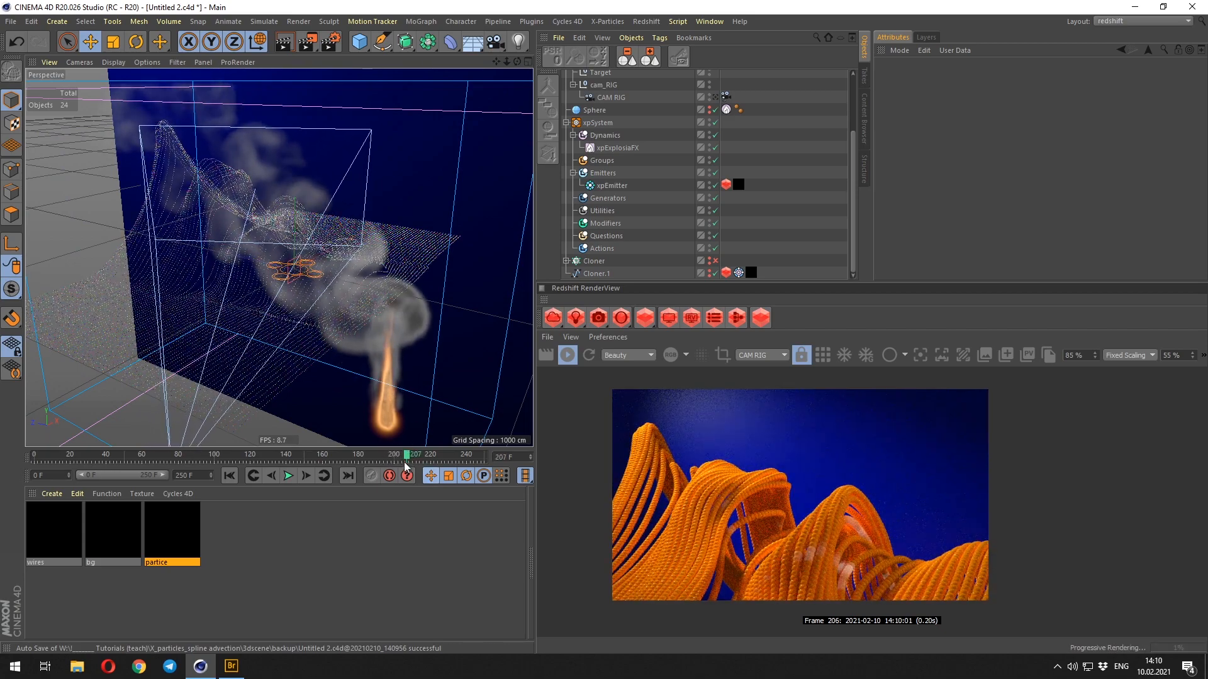
- Return to the first frame and open the render settings
key("shift+f")
key("ctrl+b")
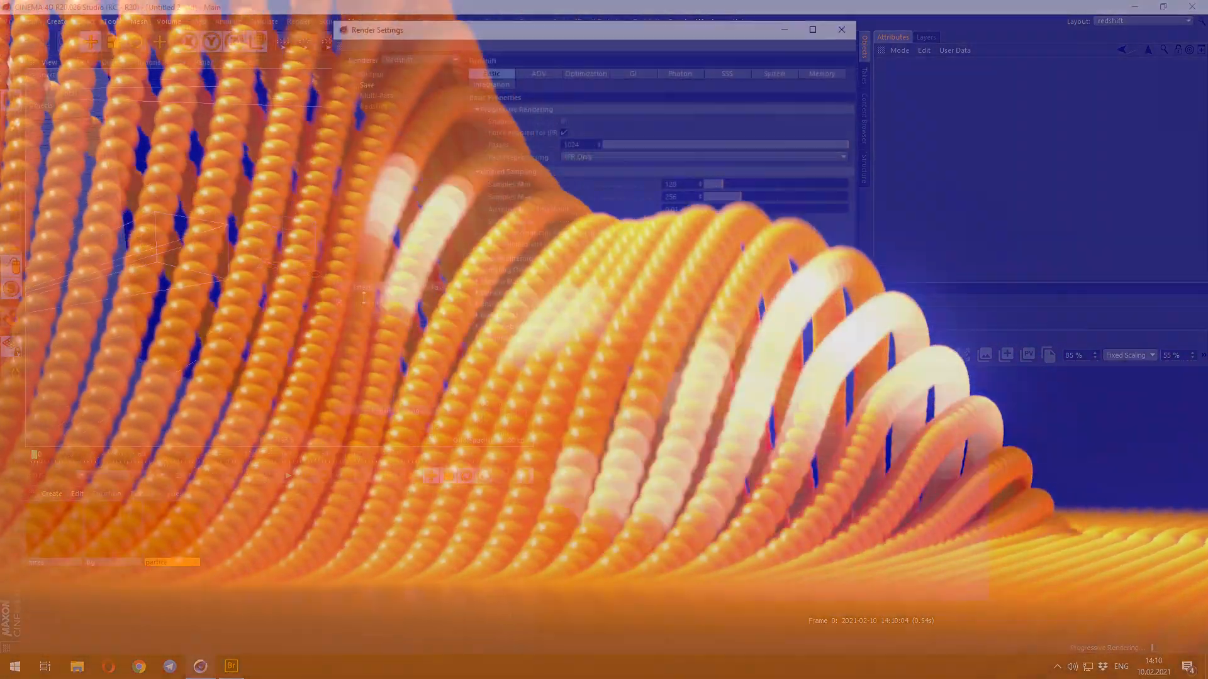